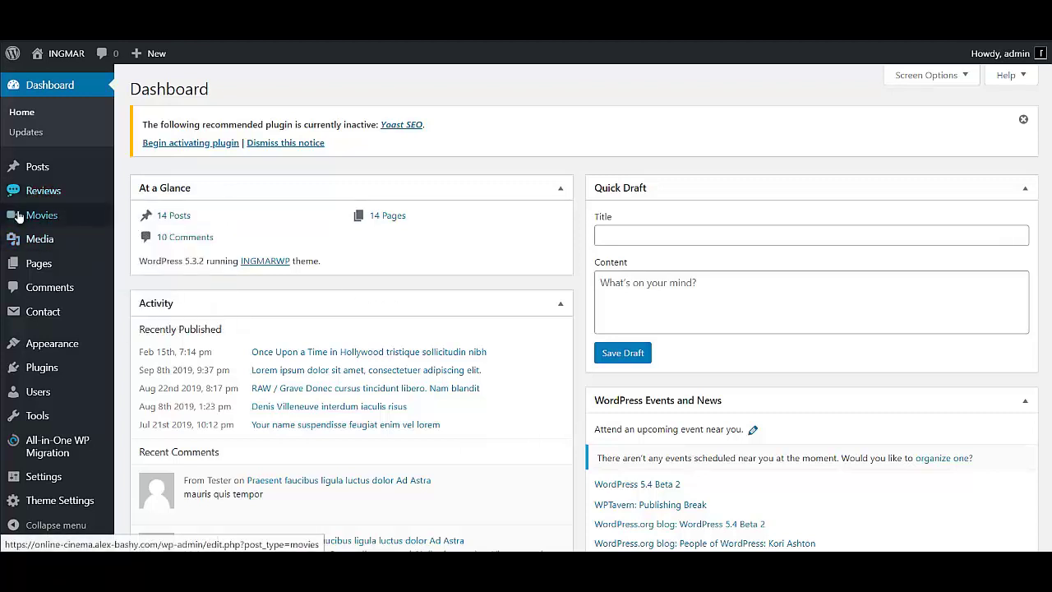
Step: Open the actors list under Reviews and look through the entries on its last page
{"action": "left_click", "coordinate": [33, 194]}
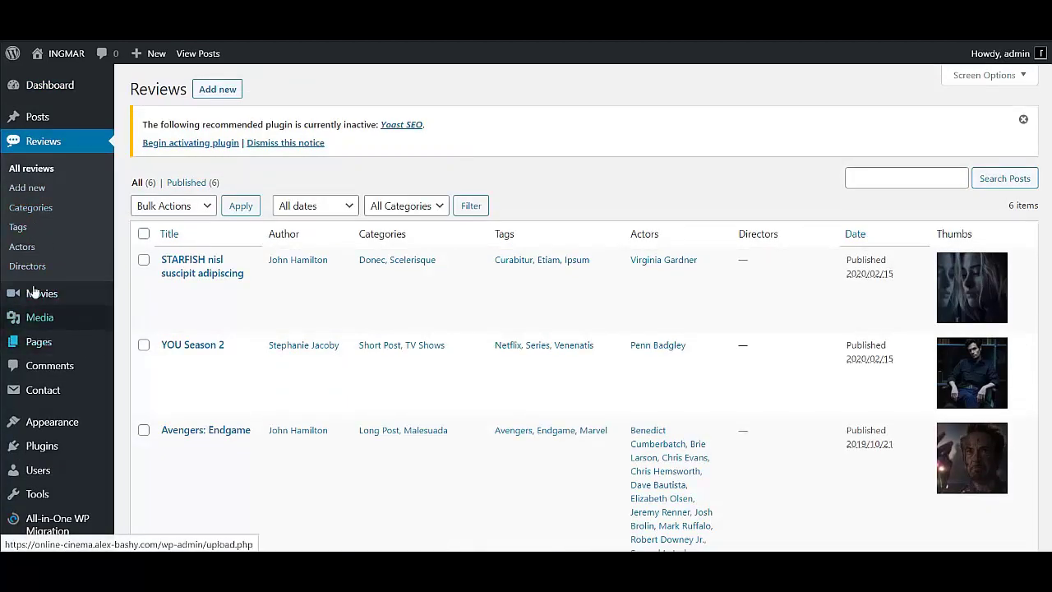
{"action": "left_click", "coordinate": [27, 246]}
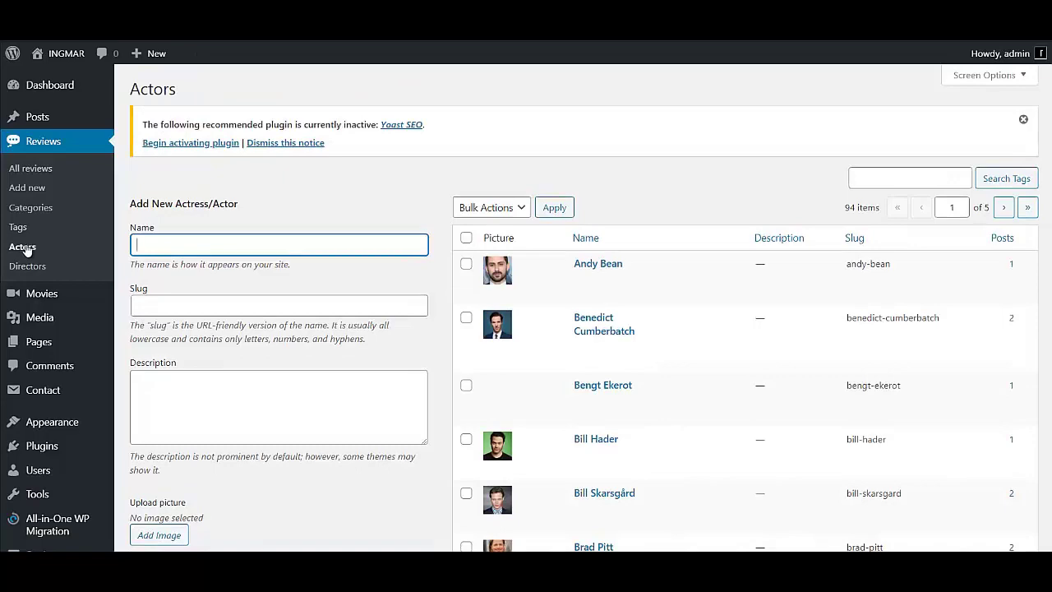
{"action": "scroll", "coordinate": [662, 432], "scroll_direction": "down", "scroll_amount": 20}
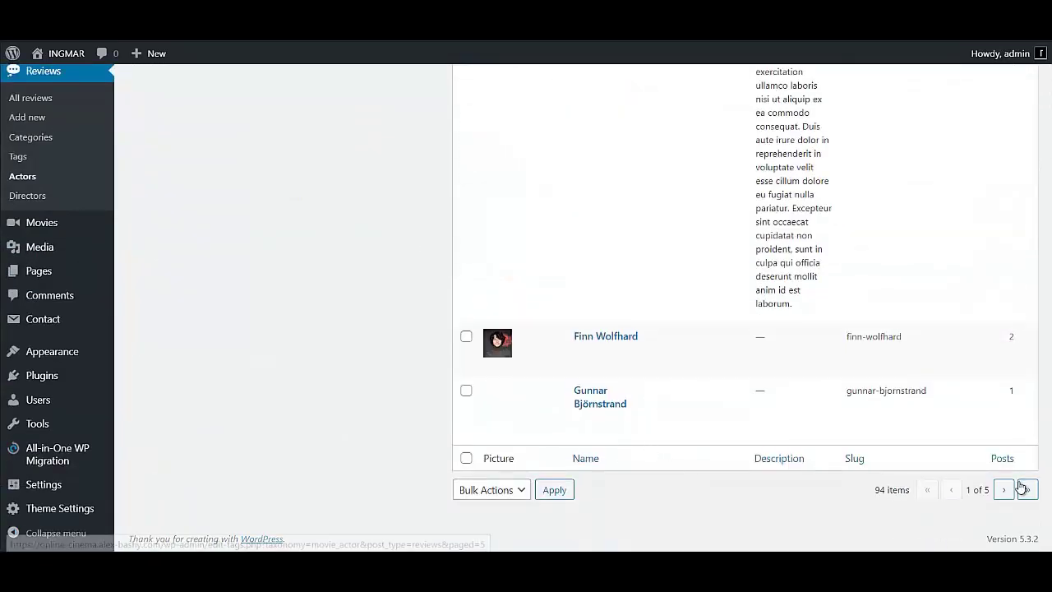
{"action": "left_click", "coordinate": [1027, 489]}
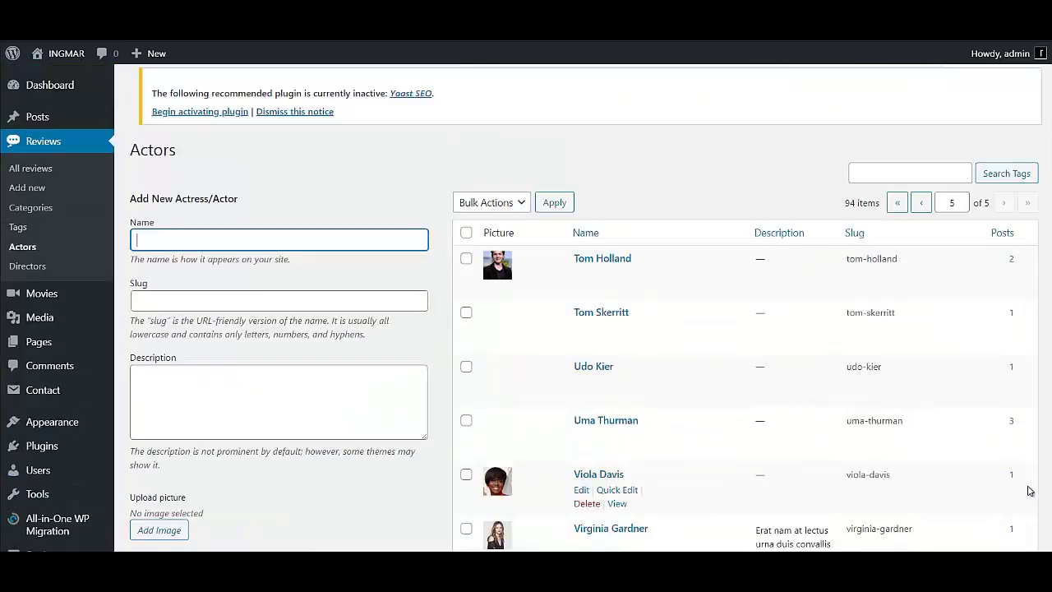
{"action": "scroll", "coordinate": [871, 452], "scroll_direction": "down", "scroll_amount": 15}
{"action": "scroll", "coordinate": [865, 448], "scroll_direction": "down", "scroll_amount": 3}
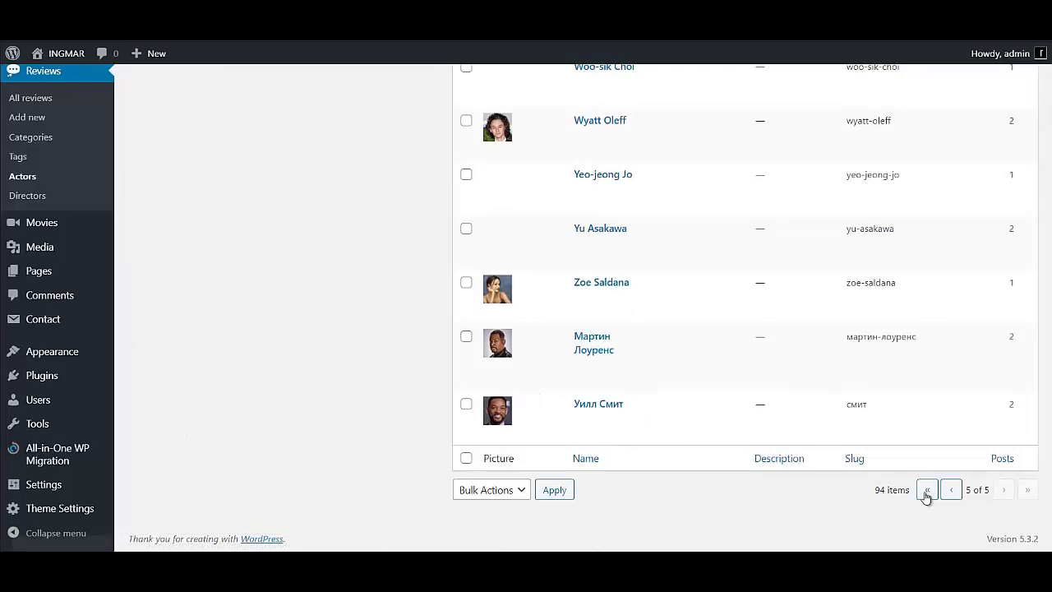
{"action": "scroll", "coordinate": [564, 354], "scroll_direction": "up", "scroll_amount": 8}
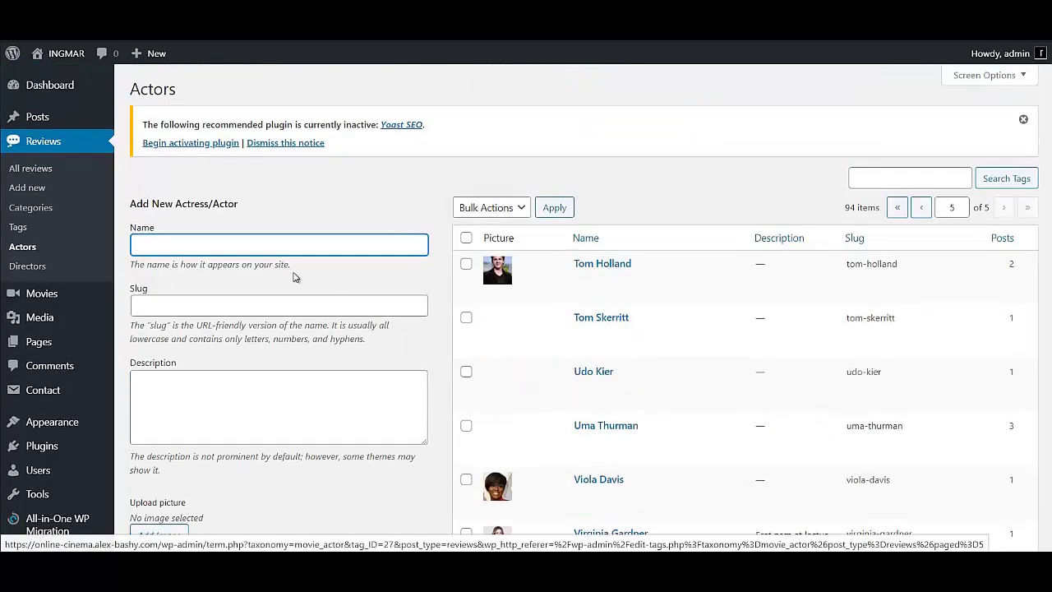
Step: Add actor Вин Дизель with the vin_disel.jpg picture, uploading rodrigez.jpg, paul_walker.jpg, brewster.jpg and lin.jpg along with it
{"action": "key", "text": "ctrl+v"}
{"action": "scroll", "coordinate": [313, 357], "scroll_direction": "down", "scroll_amount": 5}
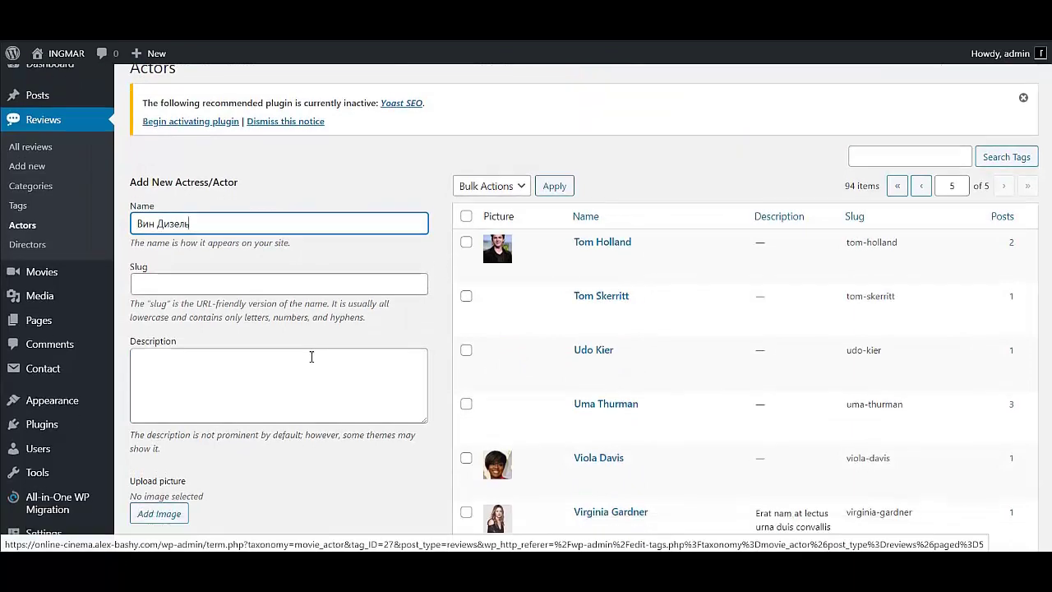
{"action": "left_click", "coordinate": [169, 322]}
{"action": "left_click", "coordinate": [60, 111]}
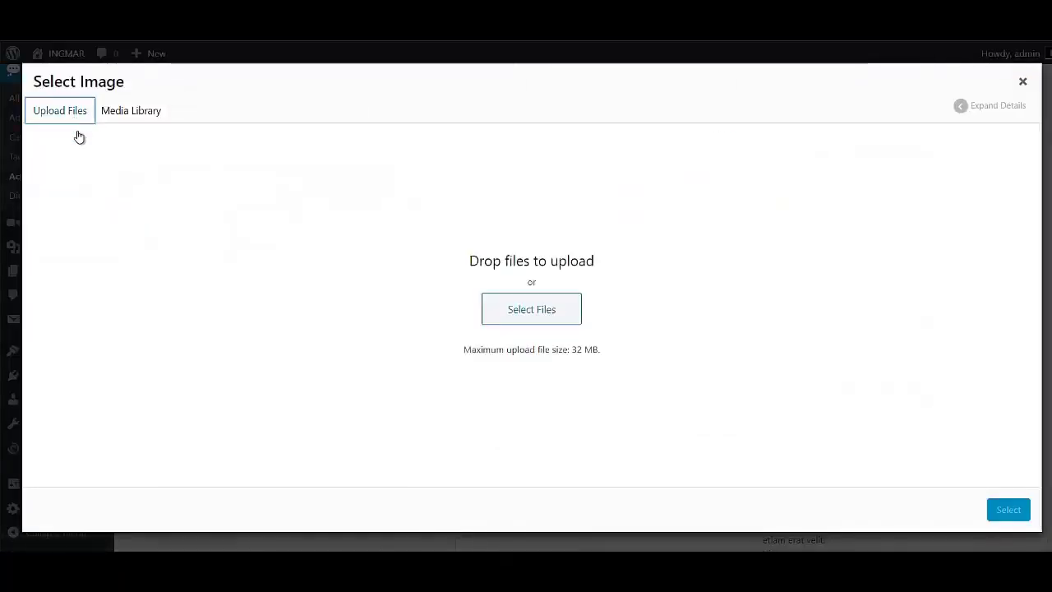
{"action": "left_click", "coordinate": [532, 309]}
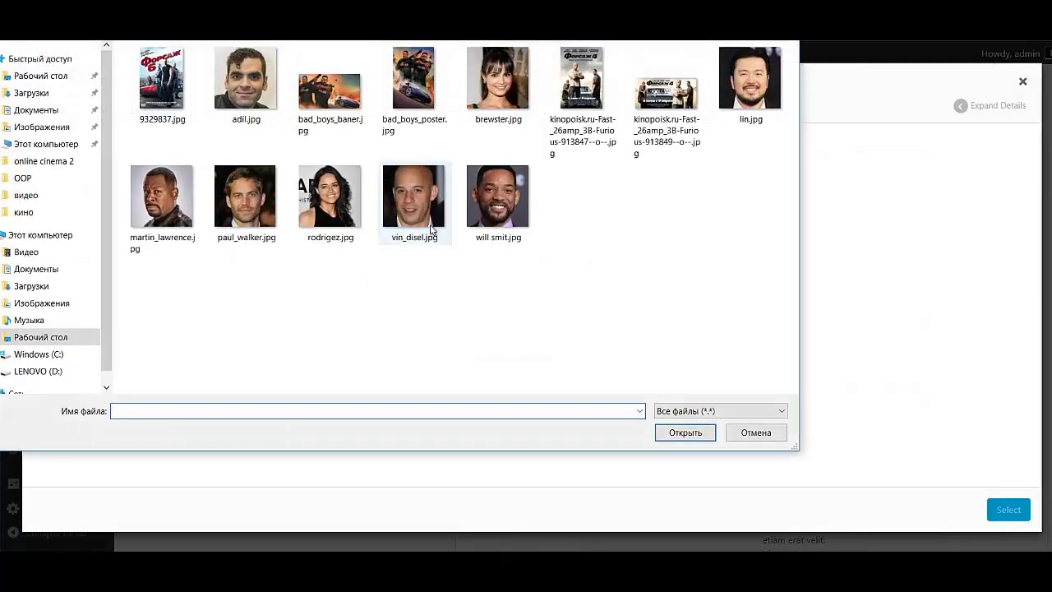
{"action": "left_click", "coordinate": [396, 233]}
{"action": "left_click", "coordinate": [329, 212], "text": "ctrl"}
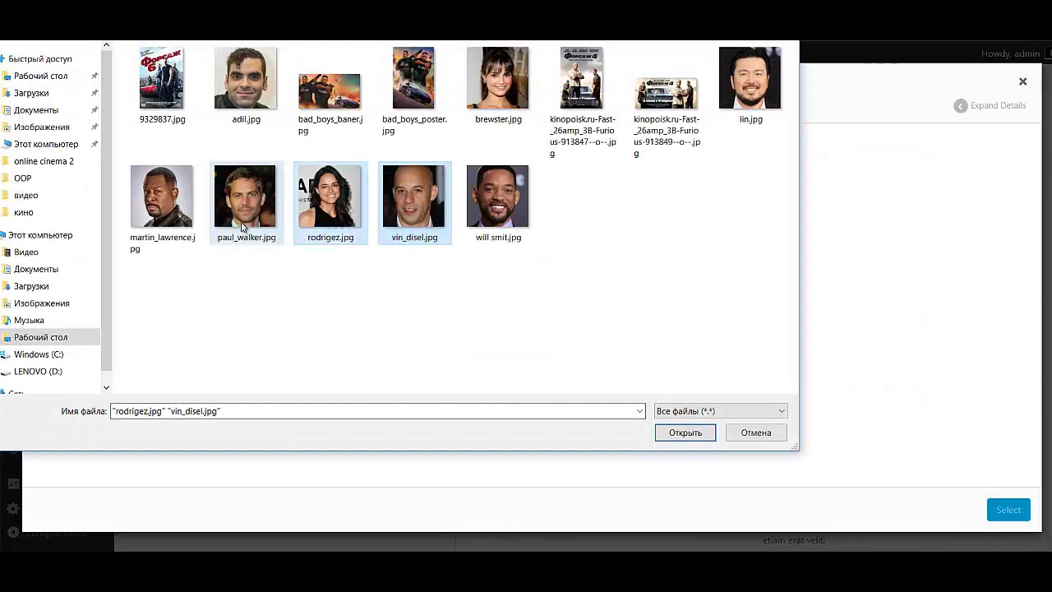
{"action": "left_click", "coordinate": [236, 228], "text": "ctrl"}
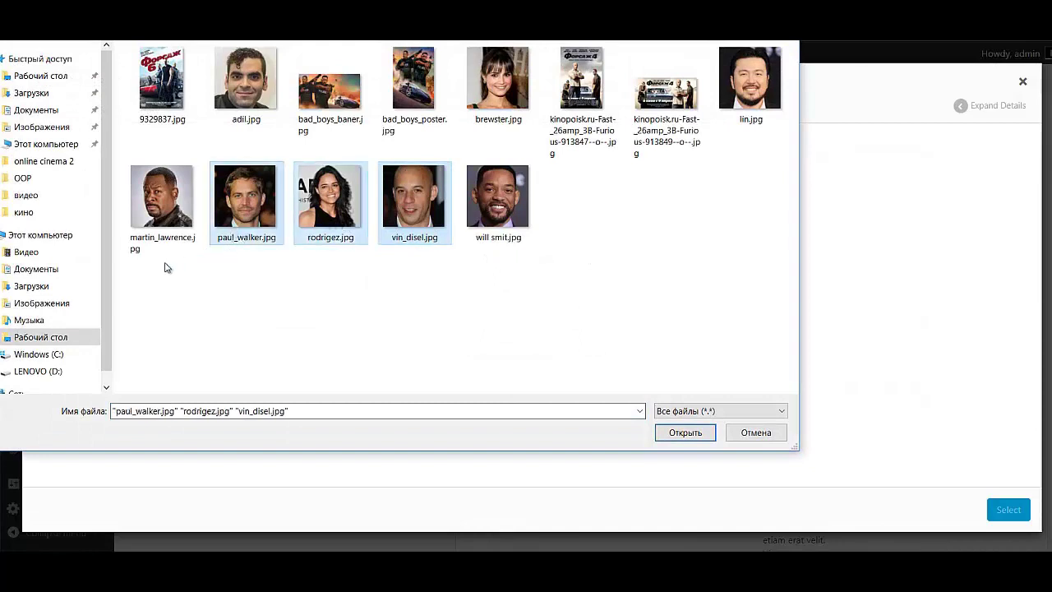
{"action": "left_click", "coordinate": [509, 104], "text": "ctrl"}
{"action": "left_click", "coordinate": [734, 83], "text": "ctrl"}
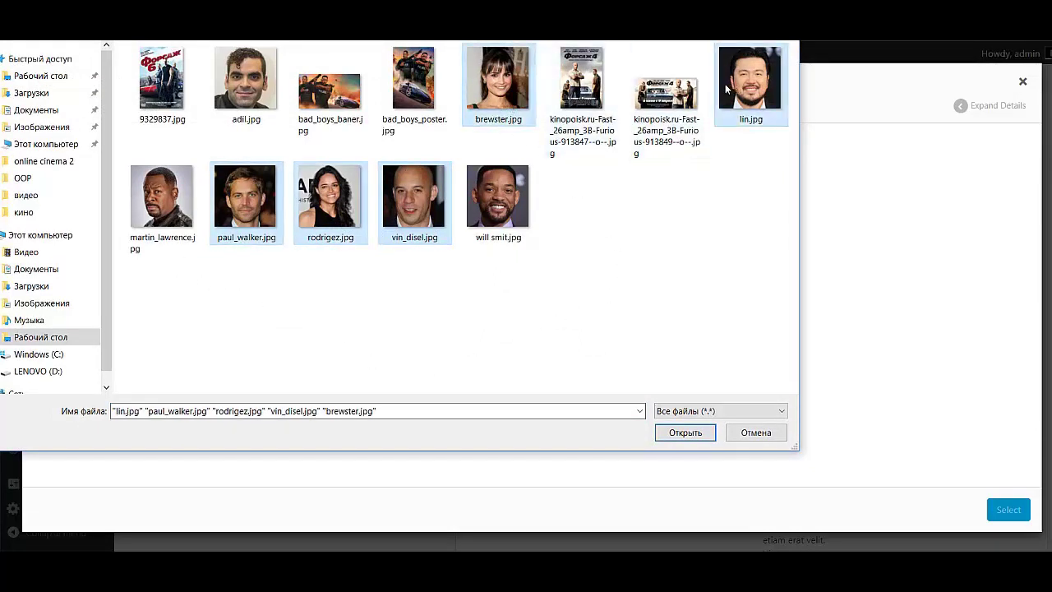
{"action": "key", "text": "Return"}
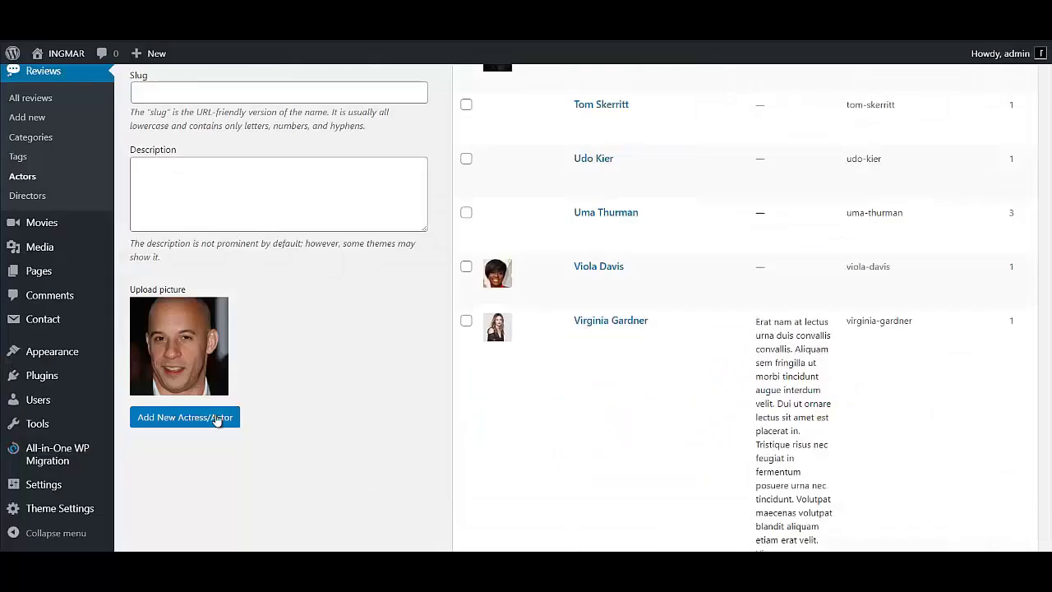
{"action": "left_click", "coordinate": [218, 417]}
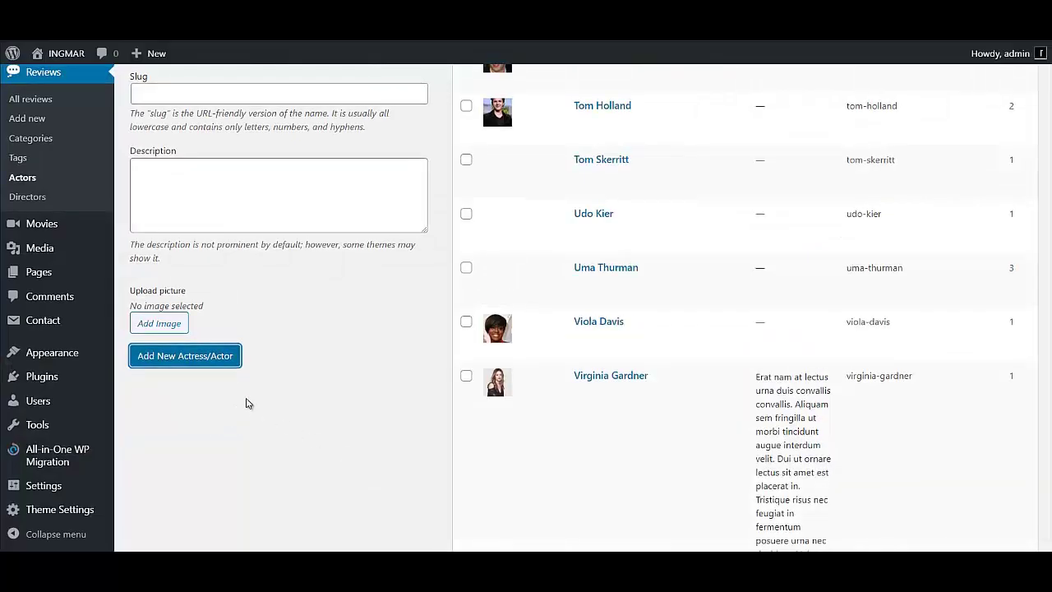
Step: Add the actor Пол Уокер with paul_walker.jpg from the media library as the picture
{"action": "scroll", "coordinate": [167, 315], "scroll_direction": "up", "scroll_amount": 3}
{"action": "left_click", "coordinate": [289, 250]}
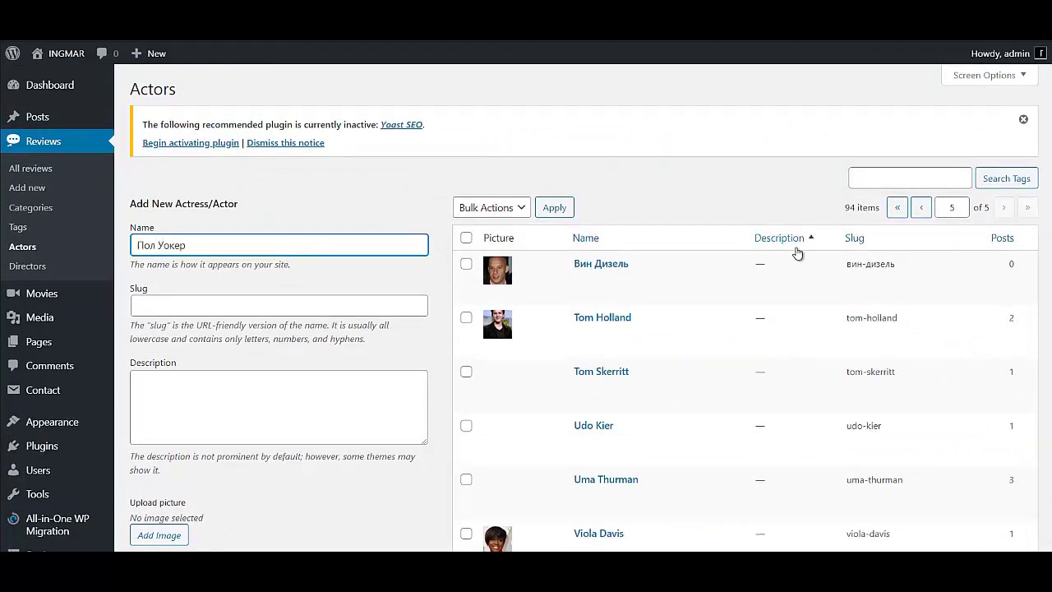
{"action": "scroll", "coordinate": [707, 465], "scroll_direction": "down", "scroll_amount": 4}
{"action": "left_click", "coordinate": [167, 261]}
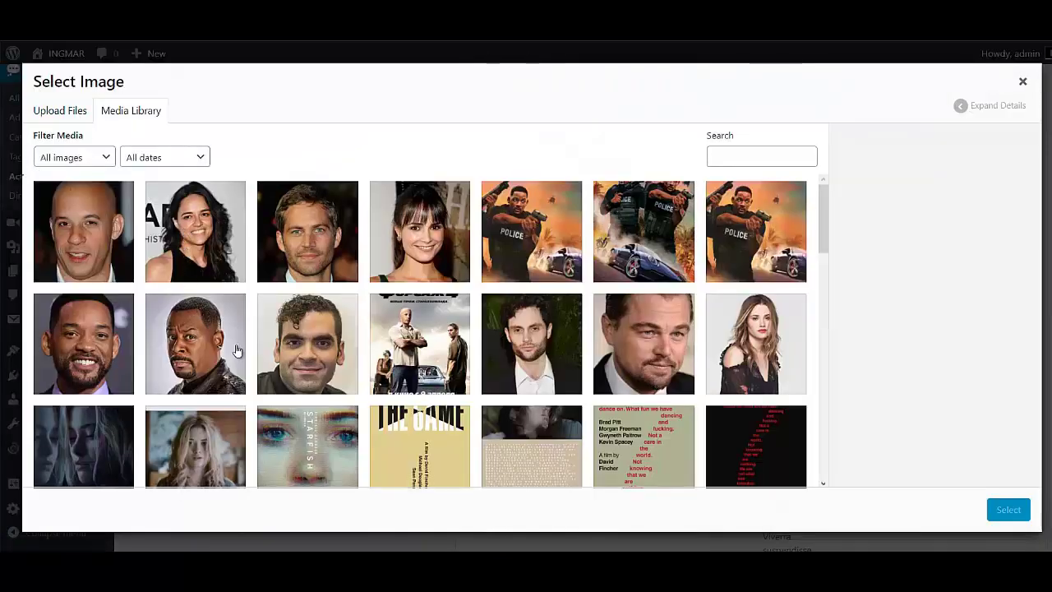
{"action": "left_click", "coordinate": [329, 253]}
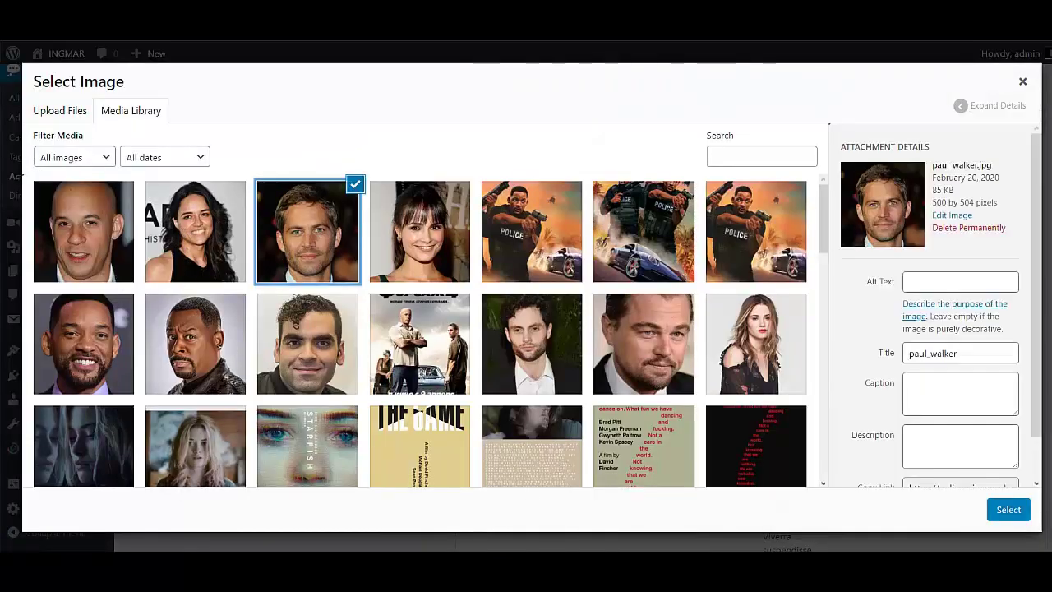
{"action": "left_click", "coordinate": [1014, 513]}
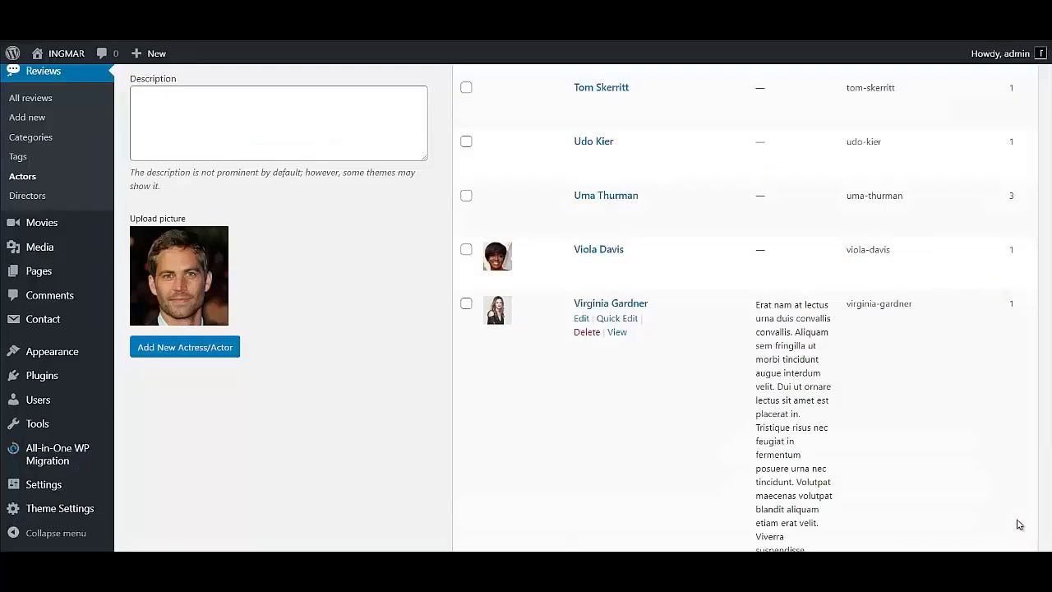
{"action": "left_click", "coordinate": [160, 347]}
Step: Add the actress Джордана Брюстер with her uploaded portrait as the picture
{"action": "scroll", "coordinate": [263, 247], "scroll_direction": "up", "scroll_amount": 4}
{"action": "left_click", "coordinate": [267, 243]}
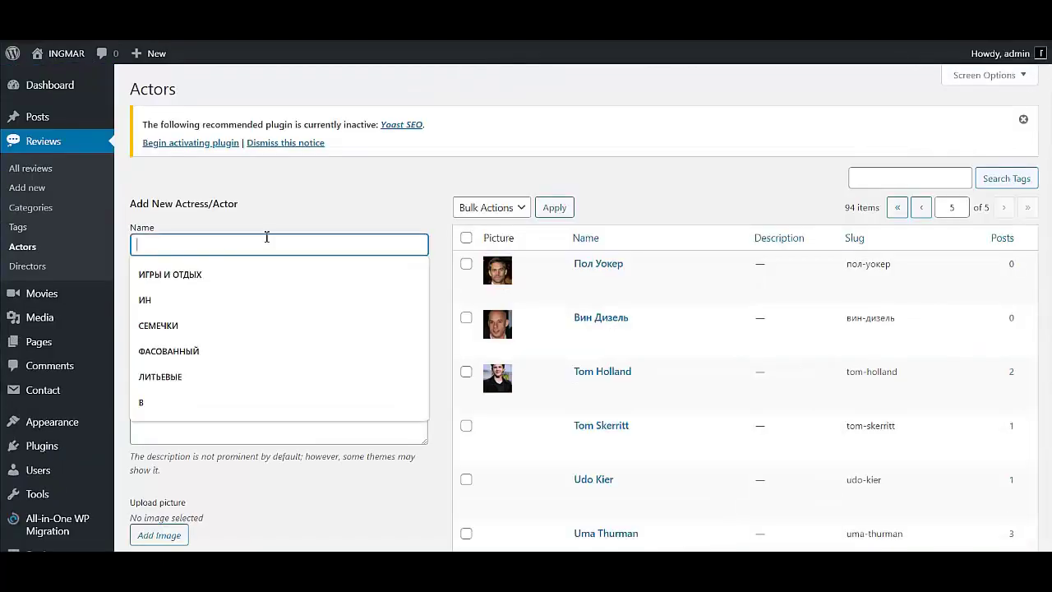
{"action": "type", "text": "Дуэ"}
{"action": "scroll", "coordinate": [127, 338], "scroll_direction": "down", "scroll_amount": 3}
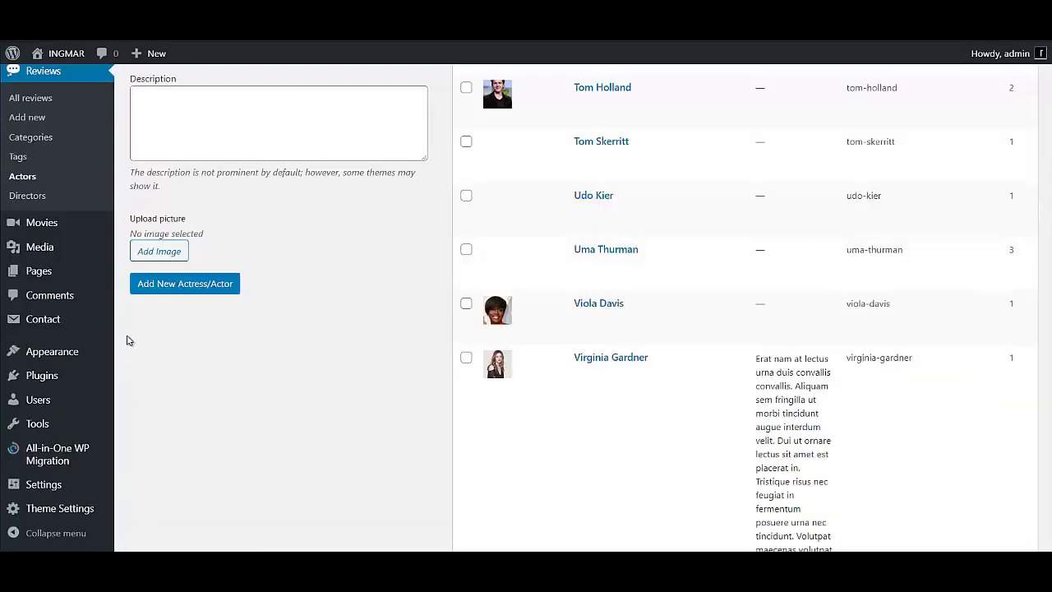
{"action": "left_click", "coordinate": [151, 263]}
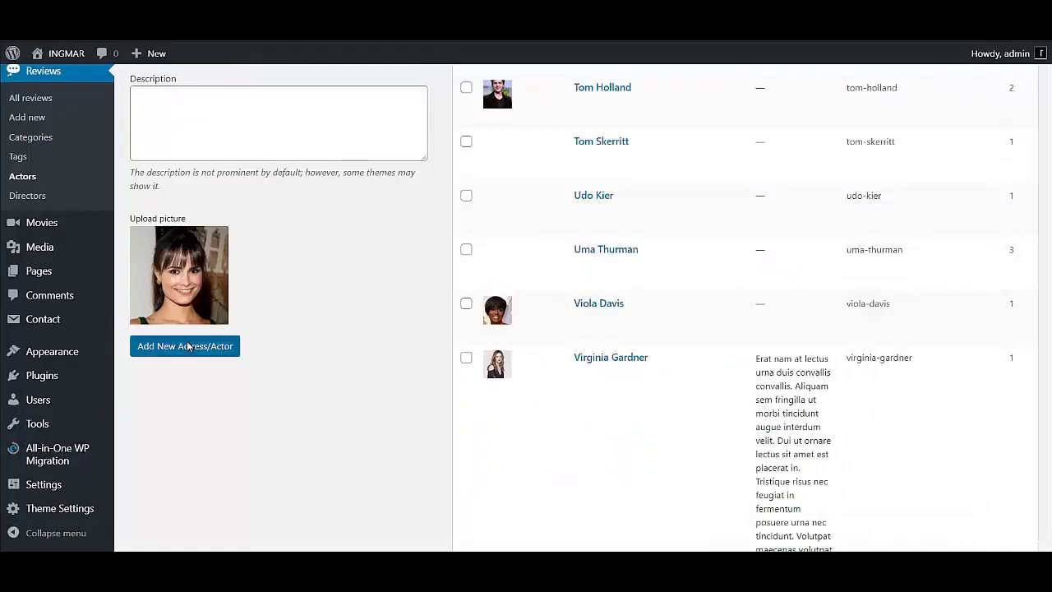
{"action": "left_click", "coordinate": [194, 347]}
Step: Add an actress entry for Rodriguez with her uploaded portrait as the picture
{"action": "scroll", "coordinate": [202, 337], "scroll_direction": "up", "scroll_amount": 4}
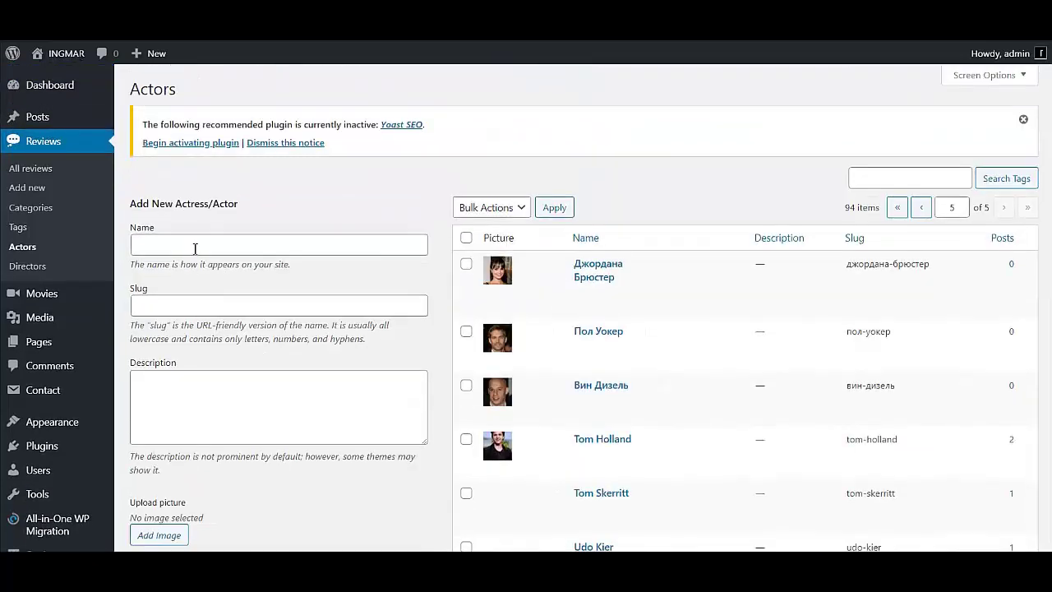
{"action": "left_click", "coordinate": [194, 248]}
{"action": "type", "text": "И"}
{"action": "scroll", "coordinate": [139, 442], "scroll_direction": "down", "scroll_amount": 3}
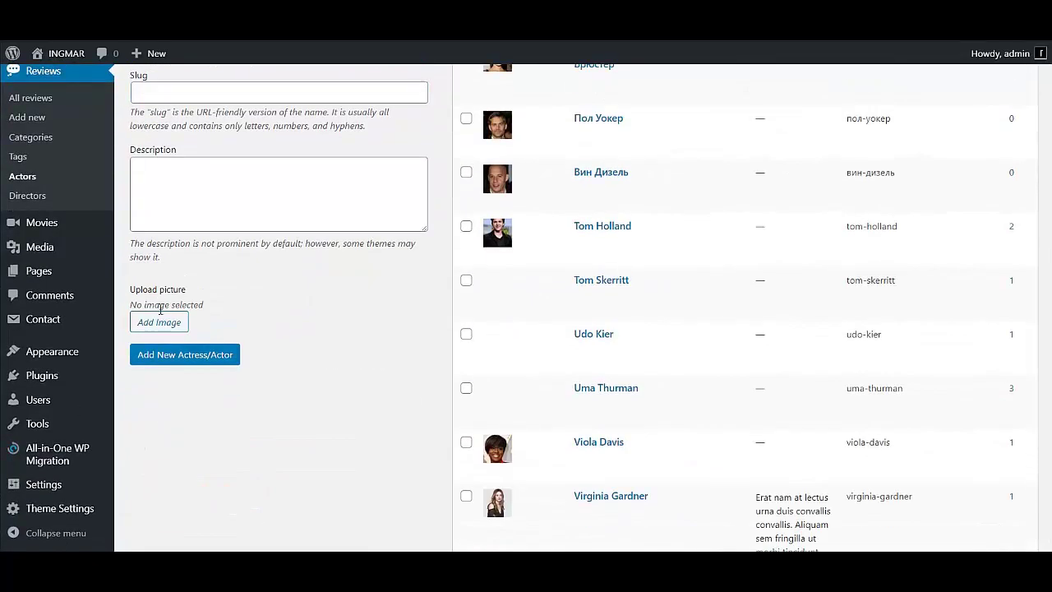
{"action": "left_click", "coordinate": [159, 321]}
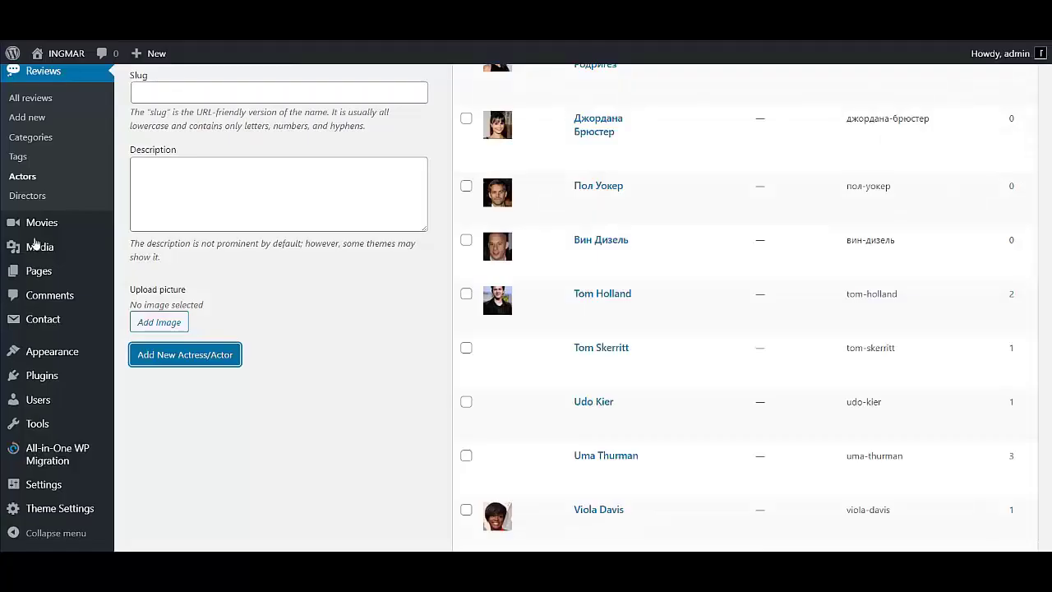
Step: Try to add Джастин Лин as a new entry in the directors list
{"action": "left_click", "coordinate": [28, 196]}
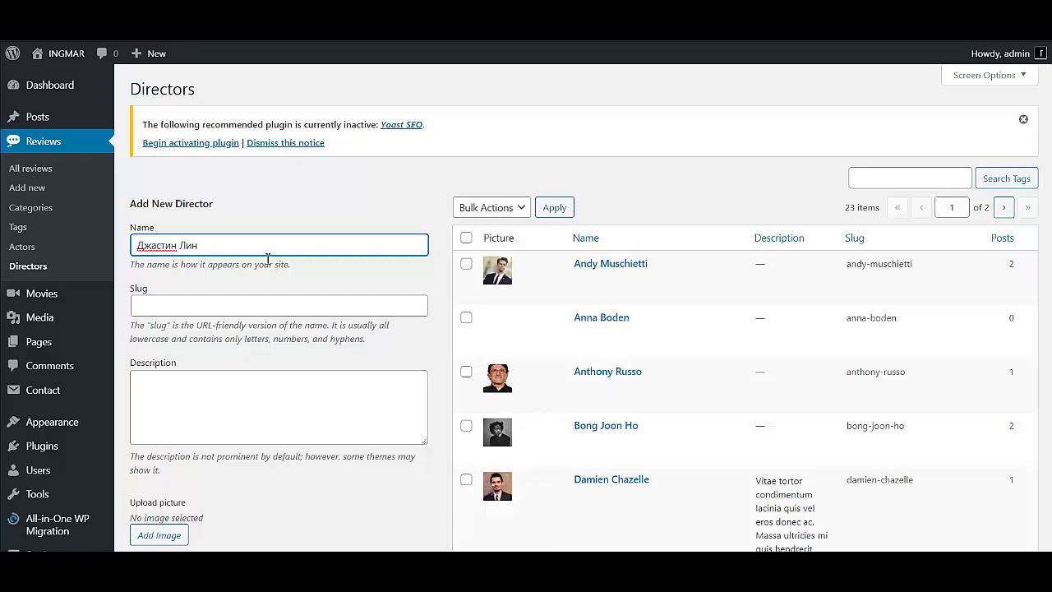
{"action": "scroll", "coordinate": [247, 312], "scroll_direction": "down", "scroll_amount": 4}
{"action": "left_click", "coordinate": [166, 288]}
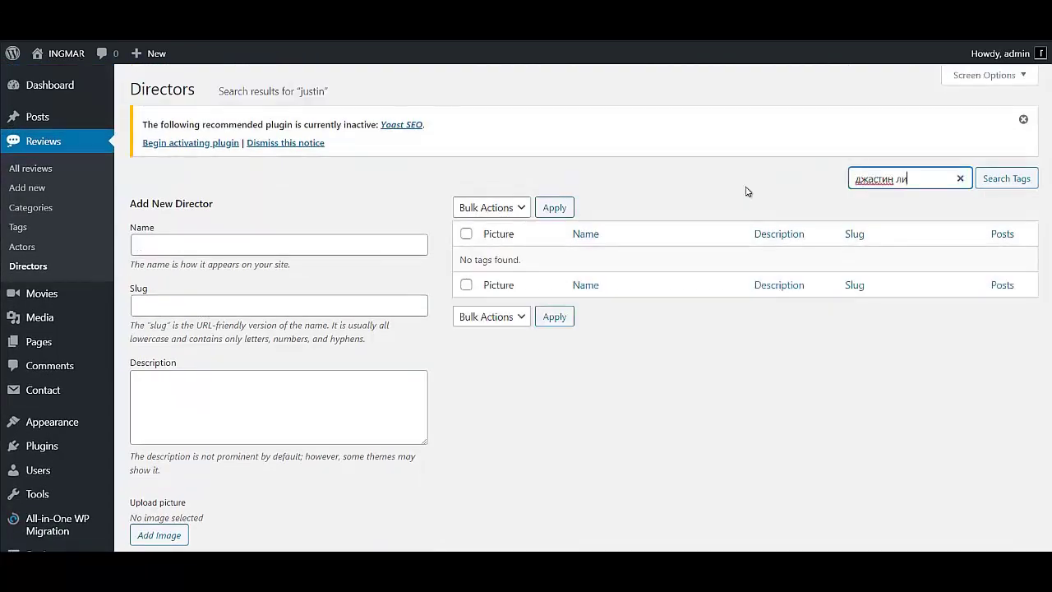
Step: Search the directors for джастин лин and update that director's entry with a portrait picture
{"action": "key", "text": "Return"}
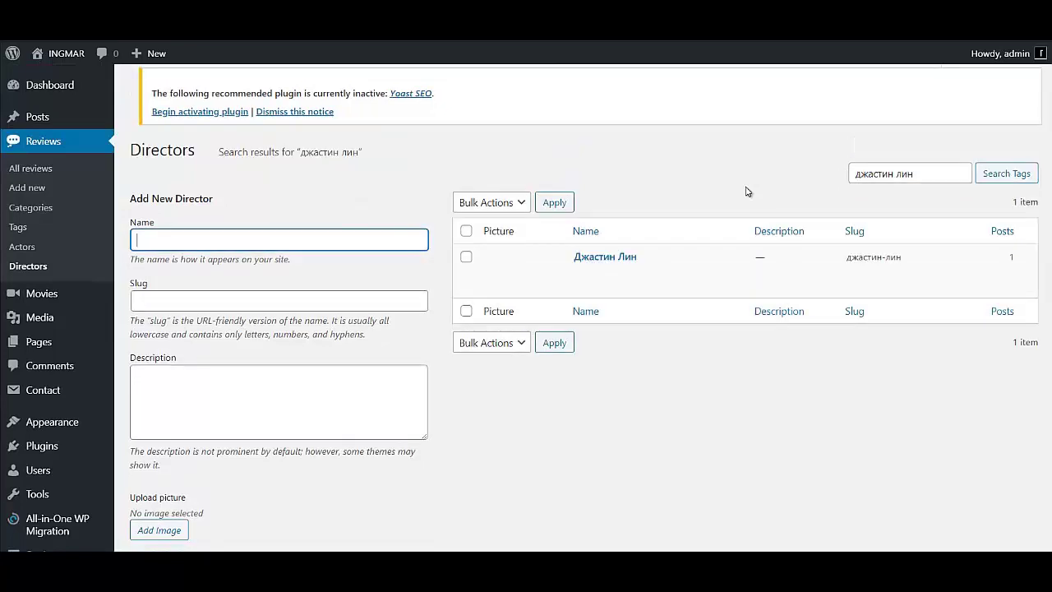
{"action": "left_click", "coordinate": [604, 321]}
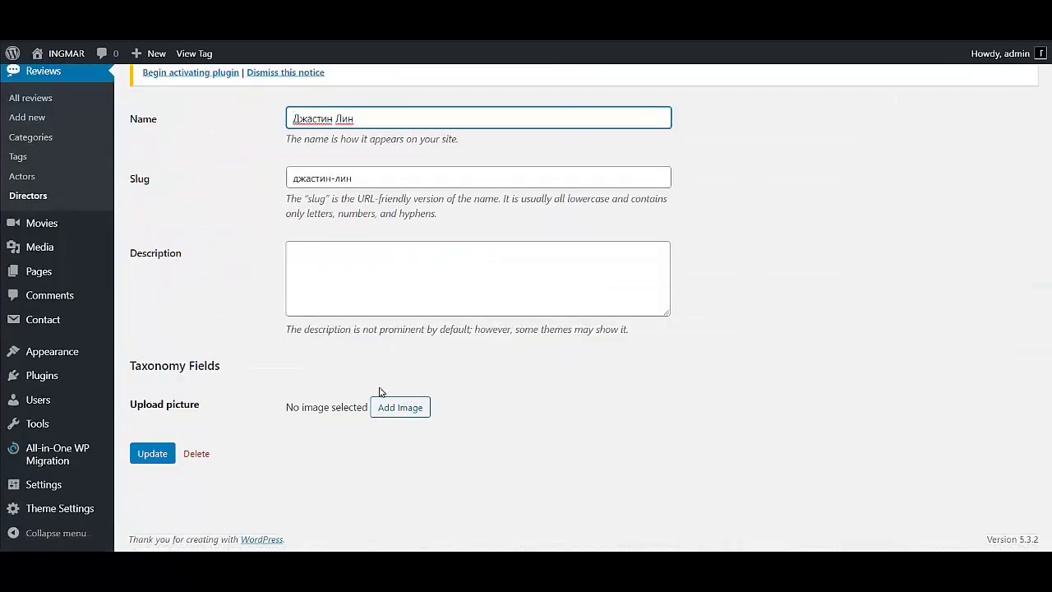
{"action": "left_click", "coordinate": [397, 407]}
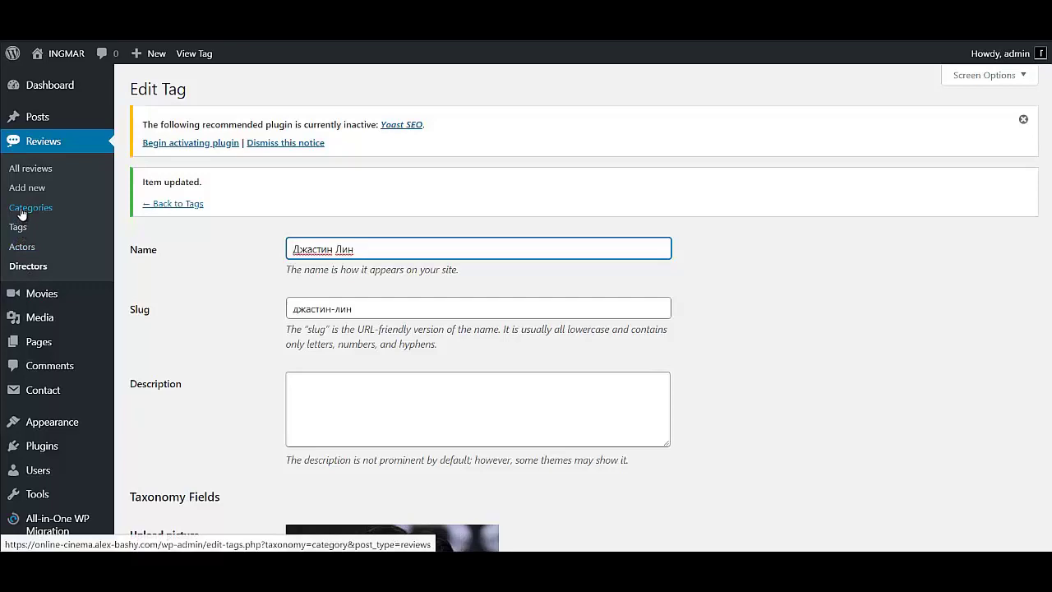
Step: Open the Prisoners review for editing and change its title to Форсаж 4
{"action": "left_click", "coordinate": [32, 171]}
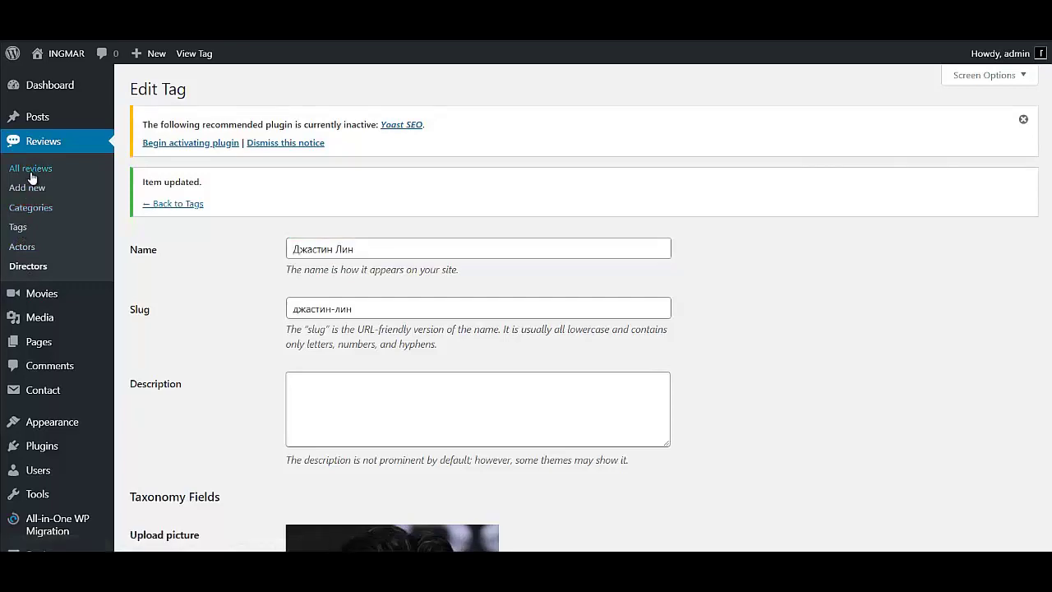
{"action": "scroll", "coordinate": [892, 415], "scroll_direction": "down", "scroll_amount": 5}
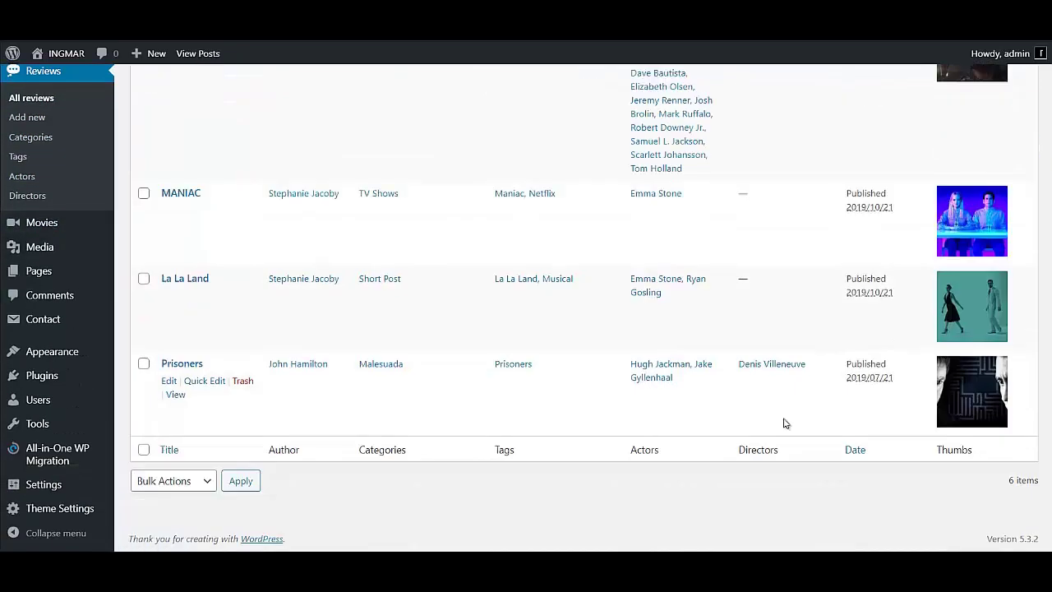
{"action": "left_click", "coordinate": [168, 383]}
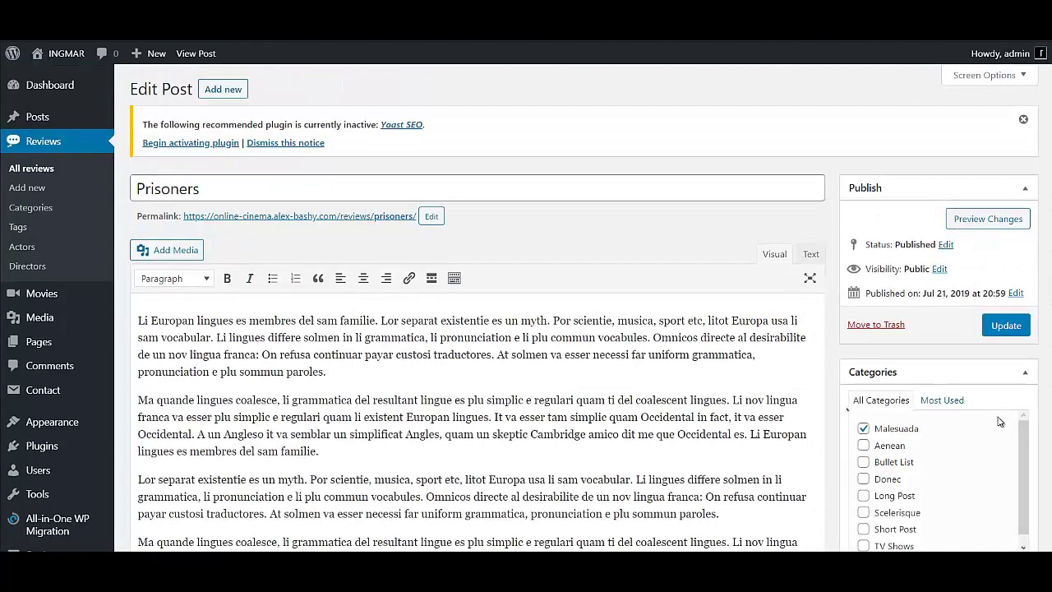
{"action": "double_click", "coordinate": [212, 190]}
{"action": "type", "text": "Форсаж 4"}
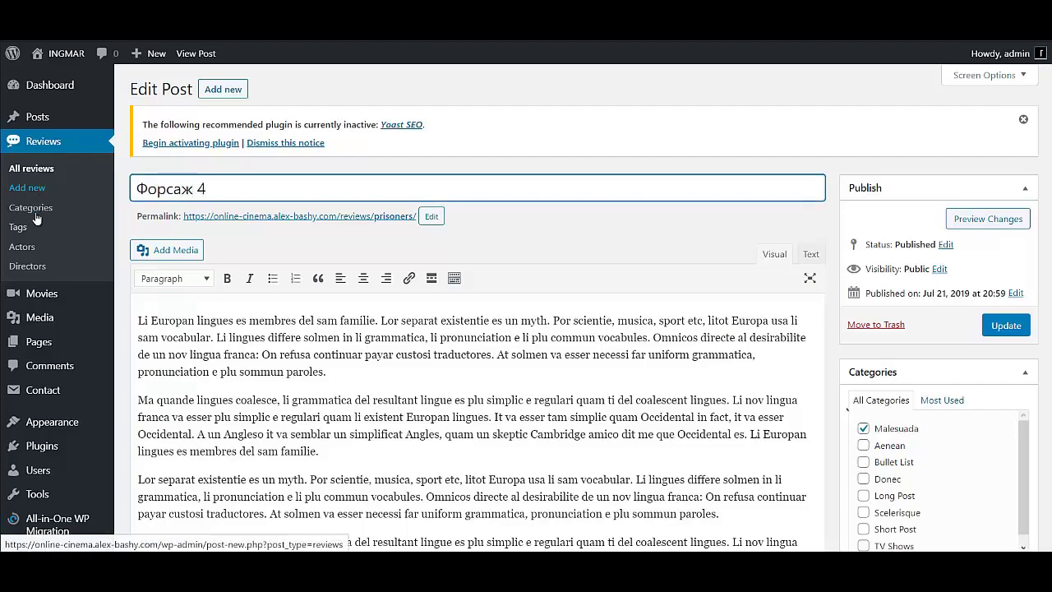
Step: Remove the Malesuada category from the review and show the most used categories
{"action": "scroll", "coordinate": [493, 328], "scroll_direction": "down", "scroll_amount": 5}
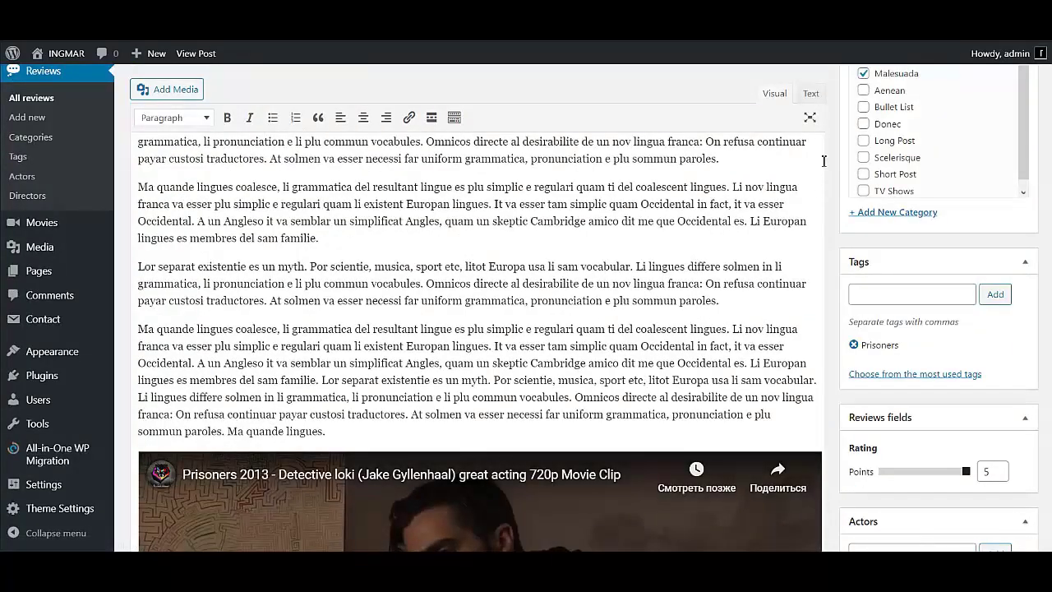
{"action": "scroll", "coordinate": [968, 244], "scroll_direction": "up", "scroll_amount": 2}
{"action": "left_click", "coordinate": [863, 215]}
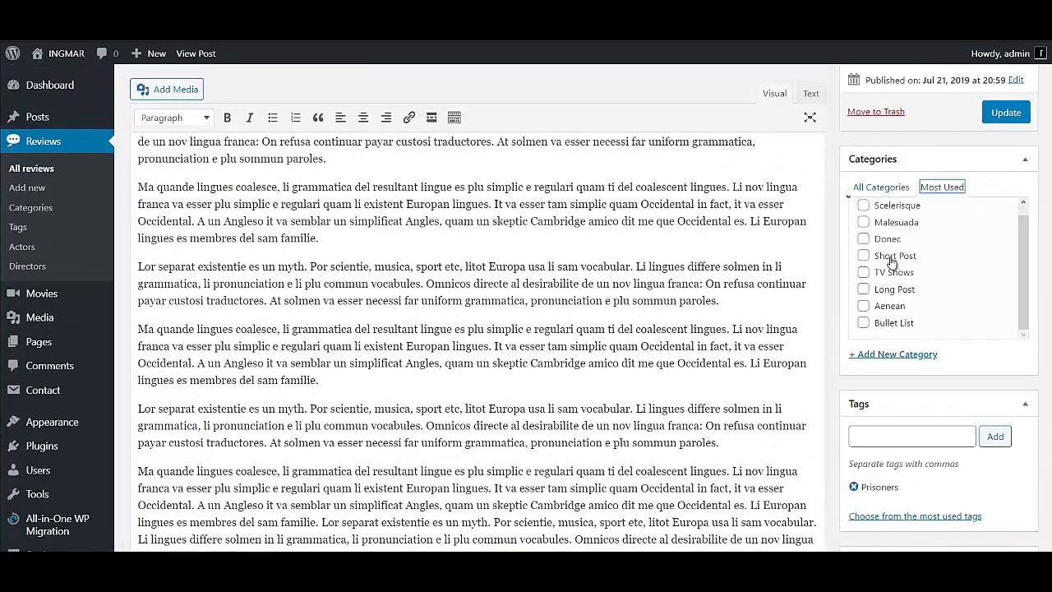
Step: Create a new review category named Блокбастер with no parent category and close the new-category form
{"action": "scroll", "coordinate": [880, 212], "scroll_direction": "down", "scroll_amount": 3}
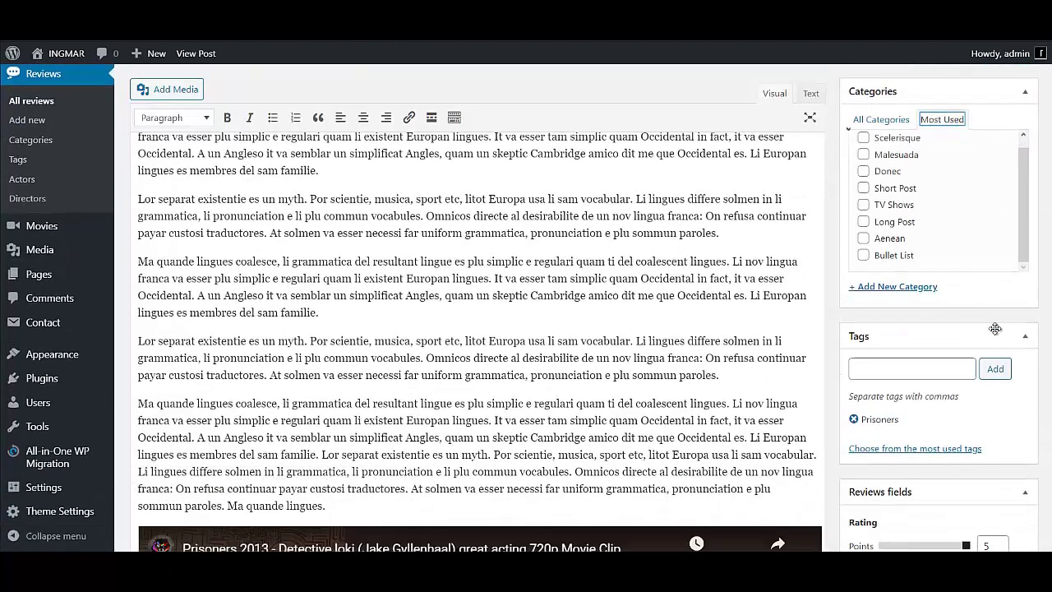
{"action": "scroll", "coordinate": [880, 212], "scroll_direction": "up", "scroll_amount": 5}
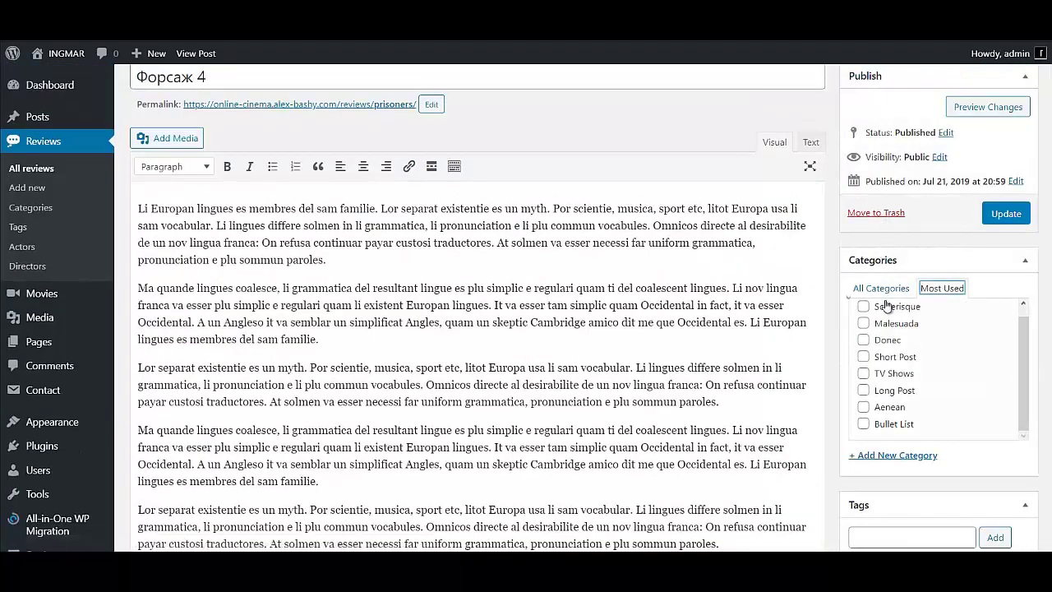
{"action": "left_click", "coordinate": [904, 457]}
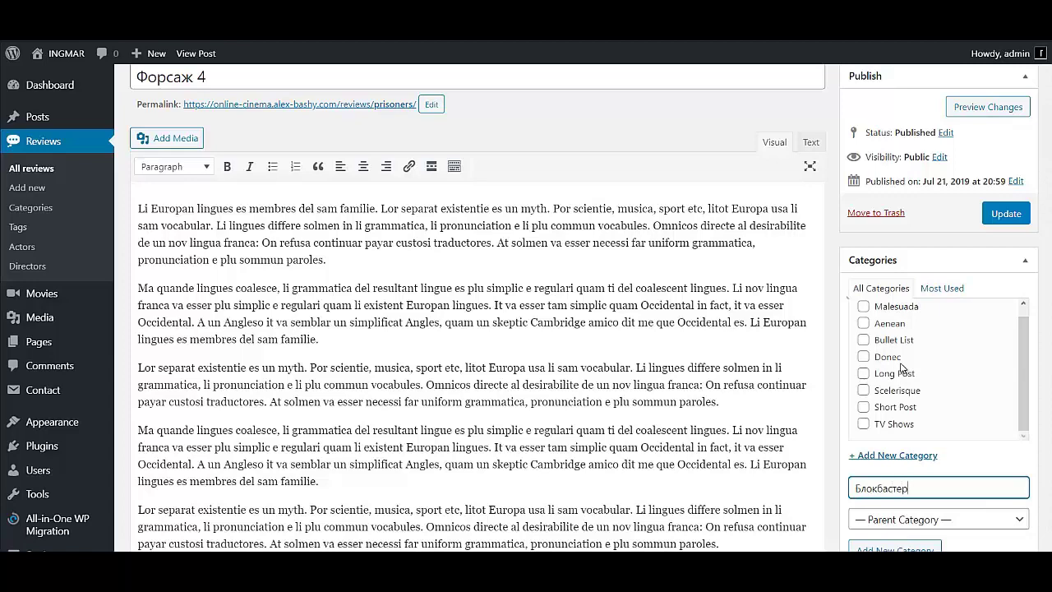
{"action": "key", "text": "Return"}
{"action": "scroll", "coordinate": [902, 367], "scroll_direction": "down", "scroll_amount": 3}
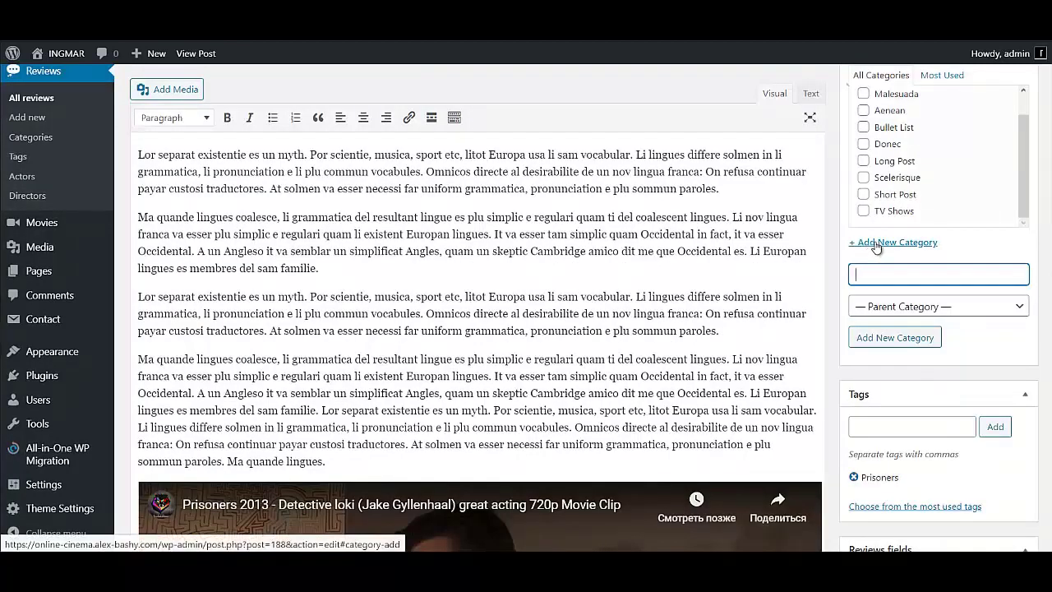
{"action": "left_click", "coordinate": [877, 244]}
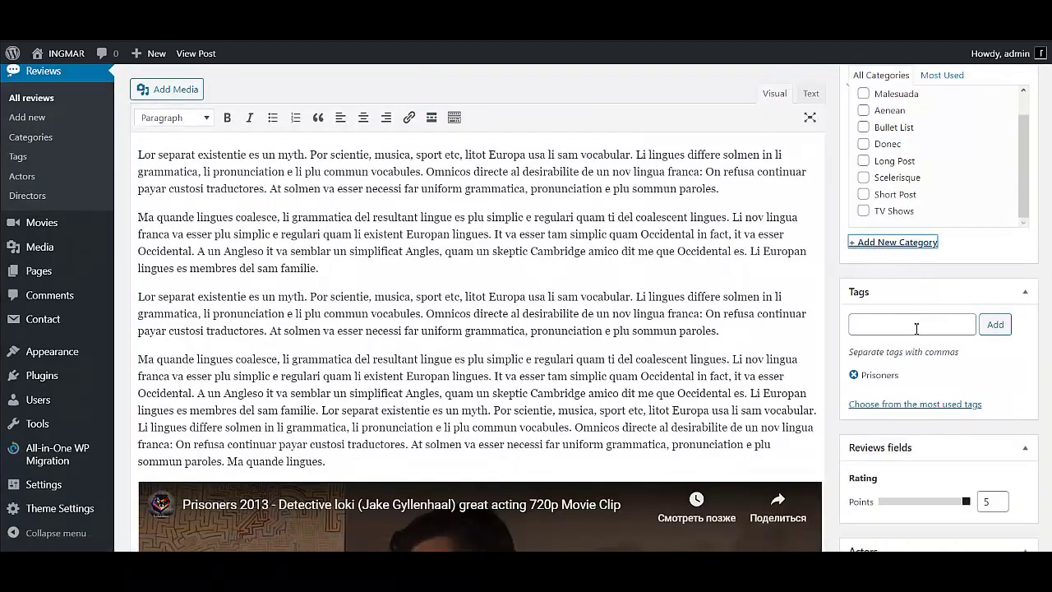
Step: Add the tag Боевик to the review and set its rating to 4.5 points
{"action": "left_click", "coordinate": [917, 328]}
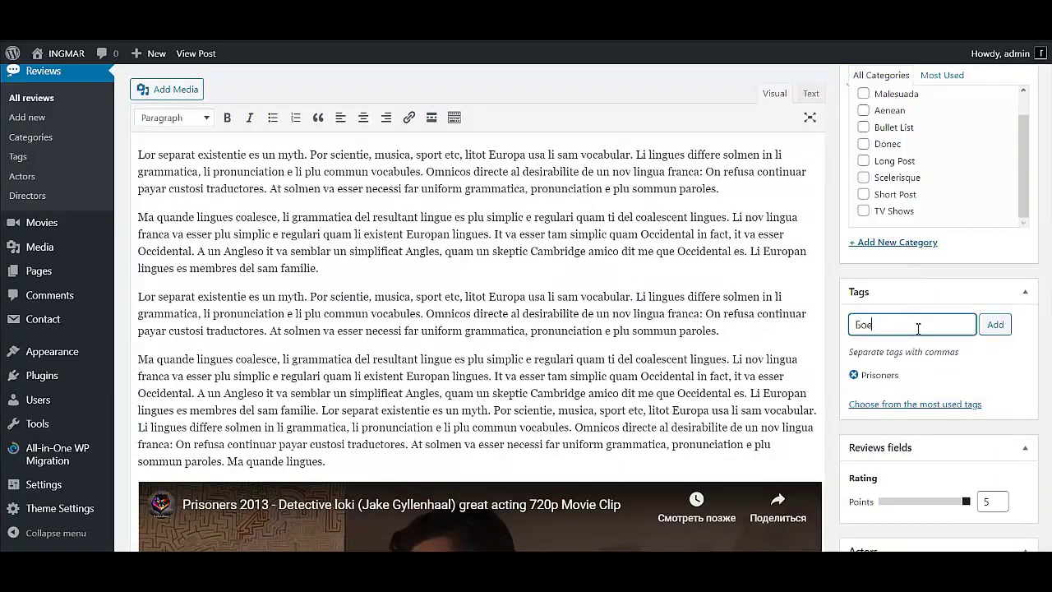
{"action": "key", "text": "Return"}
{"action": "scroll", "coordinate": [937, 328], "scroll_direction": "down", "scroll_amount": 3}
{"action": "left_click", "coordinate": [955, 289]}
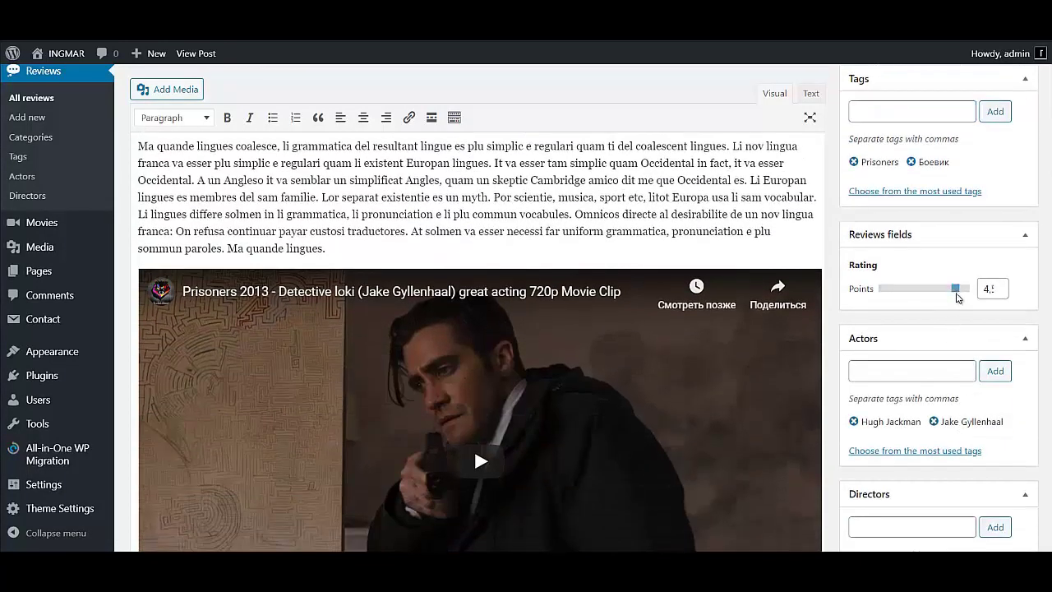
Step: Remove Hugh Jackman and Jake Gyllenhaal from the review's actors
{"action": "scroll", "coordinate": [840, 461], "scroll_direction": "down", "scroll_amount": 2}
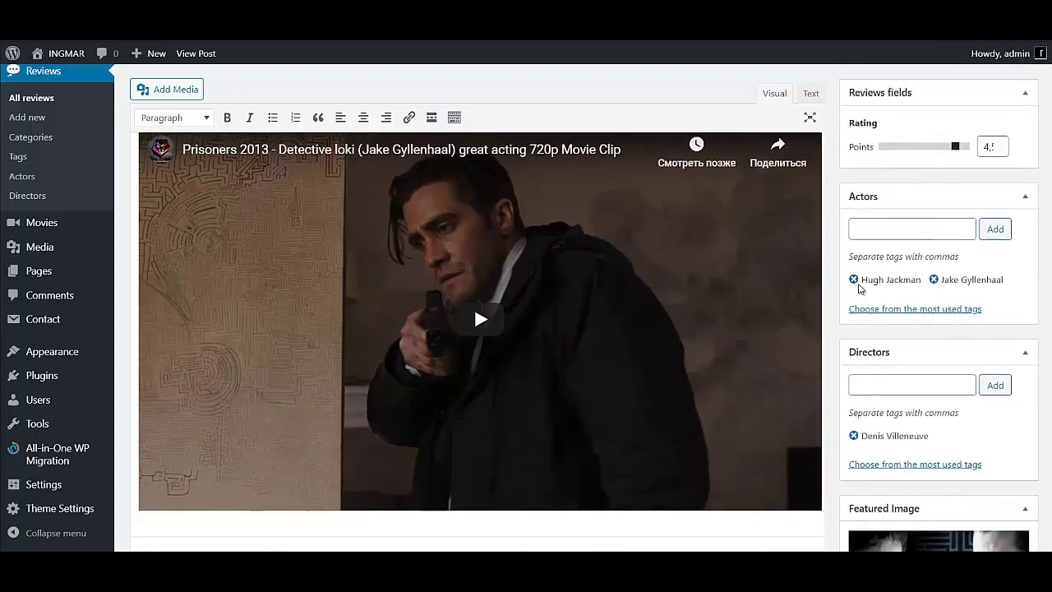
{"action": "left_click", "coordinate": [854, 281]}
{"action": "left_click", "coordinate": [853, 281]}
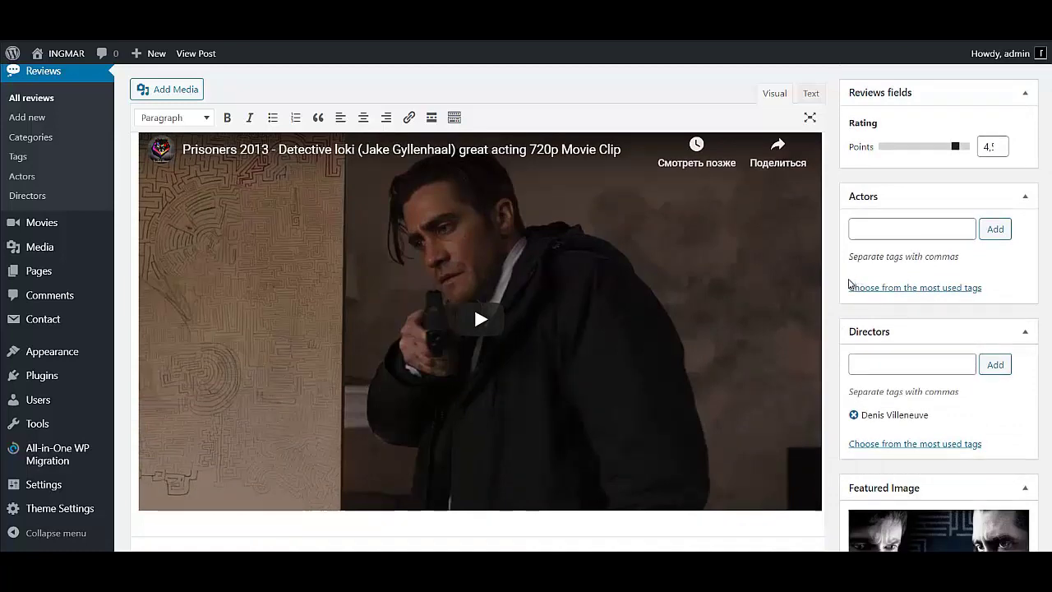
Step: Add Вин Дизель, Пол Уокер, Джордана Брюстер and Мишель Родригез as the review's actors
{"action": "left_click", "coordinate": [872, 230]}
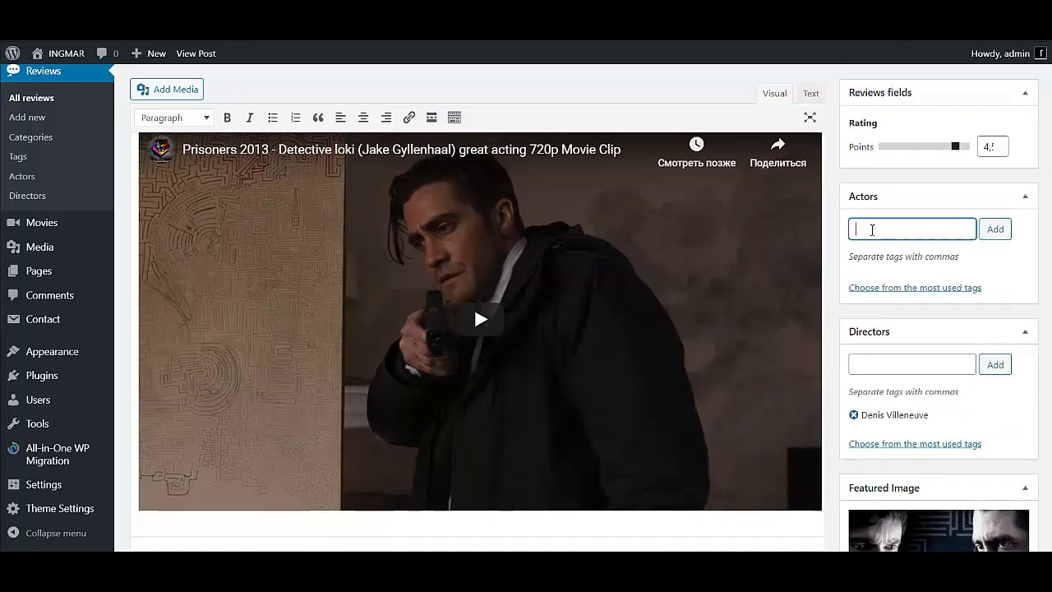
{"action": "type", "text": "Вин"}
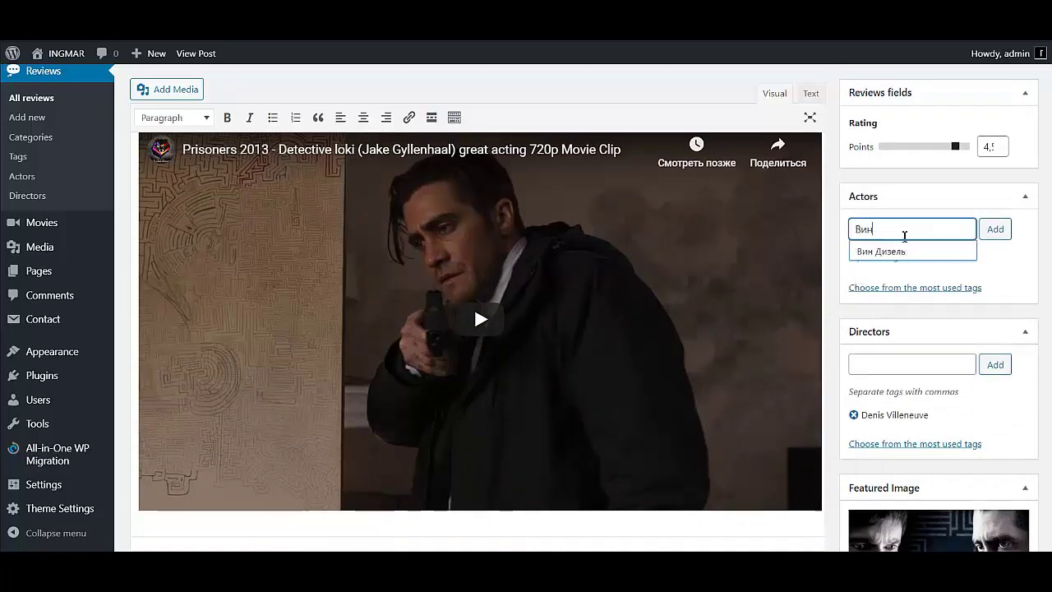
{"action": "left_click", "coordinate": [905, 251]}
{"action": "type", "text": "Пол"}
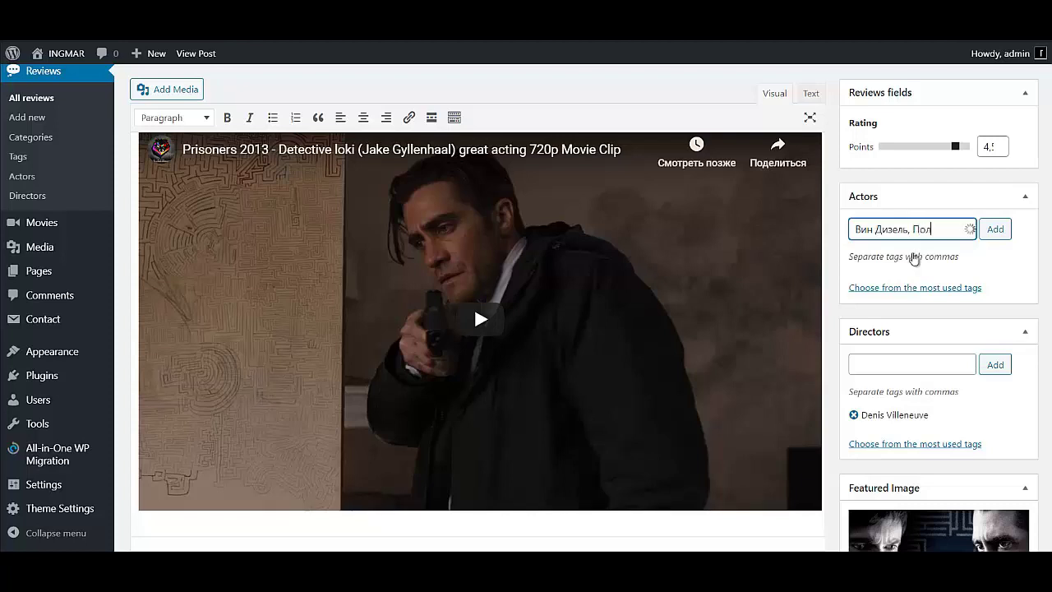
{"action": "left_click", "coordinate": [915, 259]}
{"action": "type", "text": "Джор"}
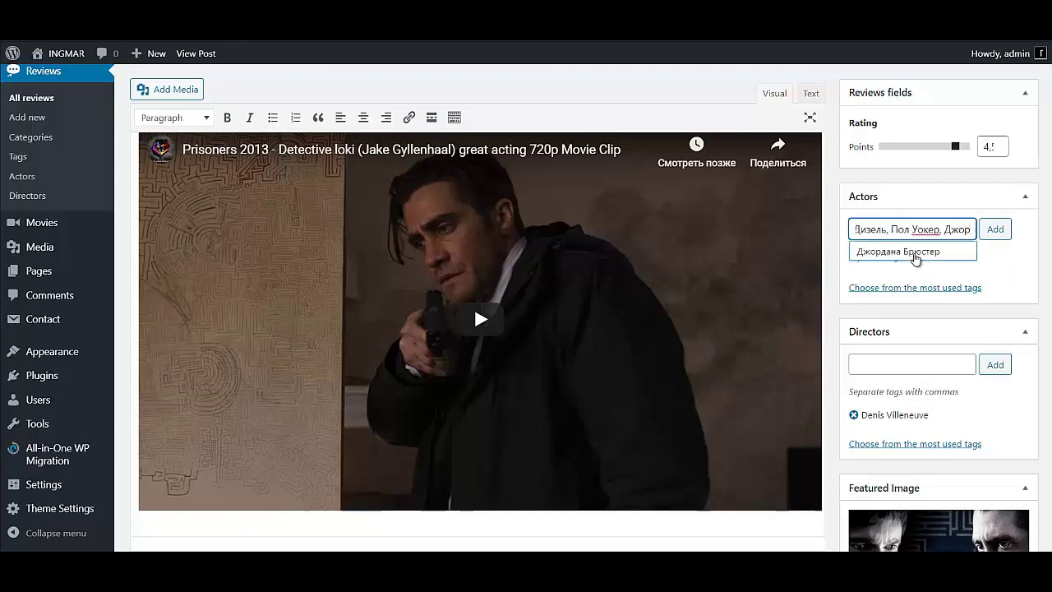
{"action": "left_click", "coordinate": [899, 259]}
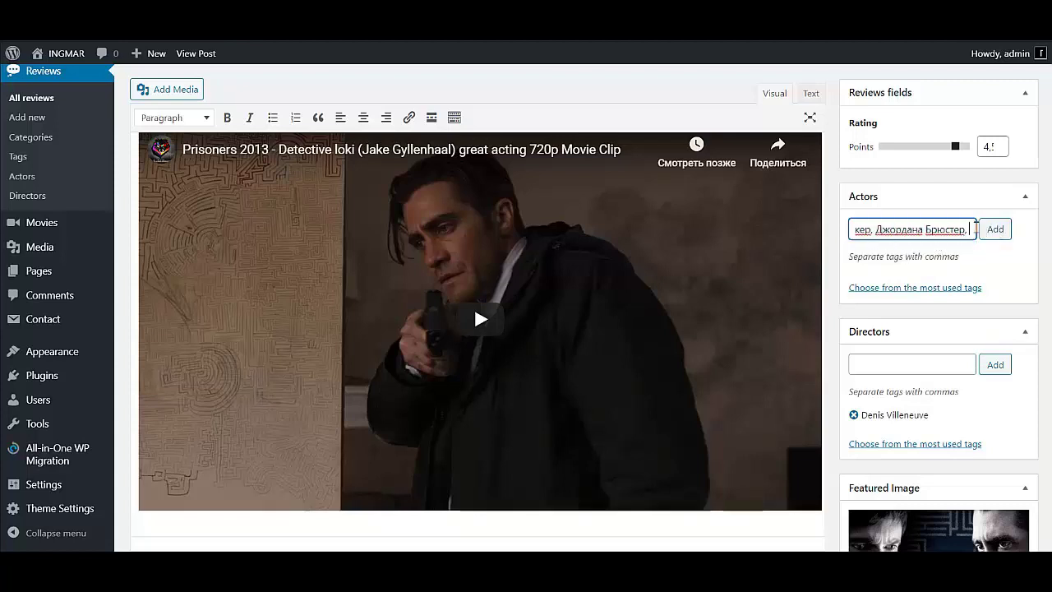
{"action": "type", "text": "Миш"}
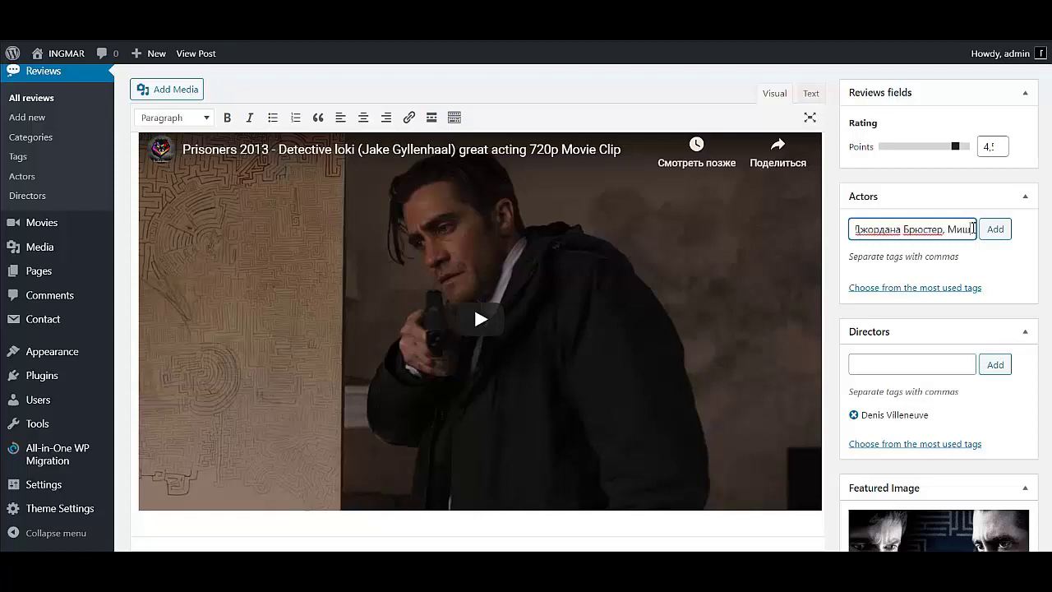
{"action": "left_click", "coordinate": [927, 253]}
{"action": "left_click", "coordinate": [993, 231]}
Step: Add Джастин Лин as the review's director and remove Denis Villeneuve
{"action": "left_click", "coordinate": [908, 425]}
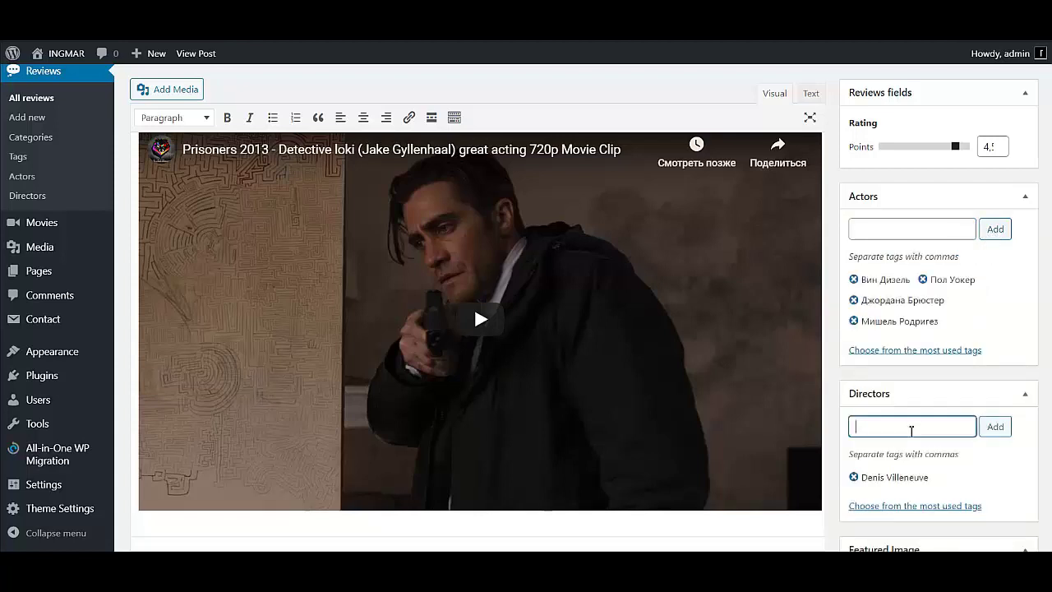
{"action": "type", "text": "Ли"}
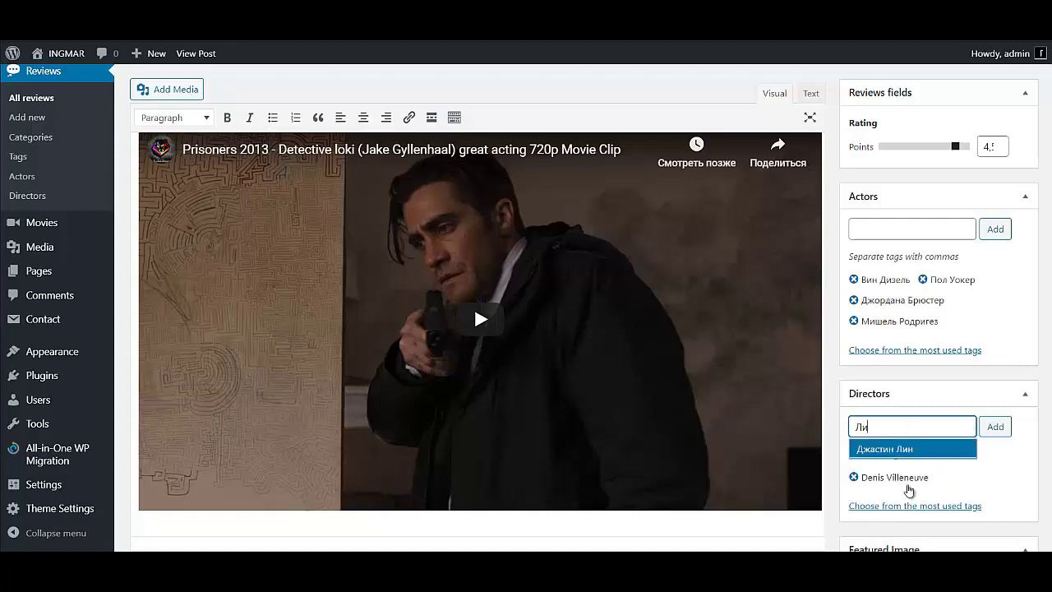
{"action": "left_click", "coordinate": [932, 449]}
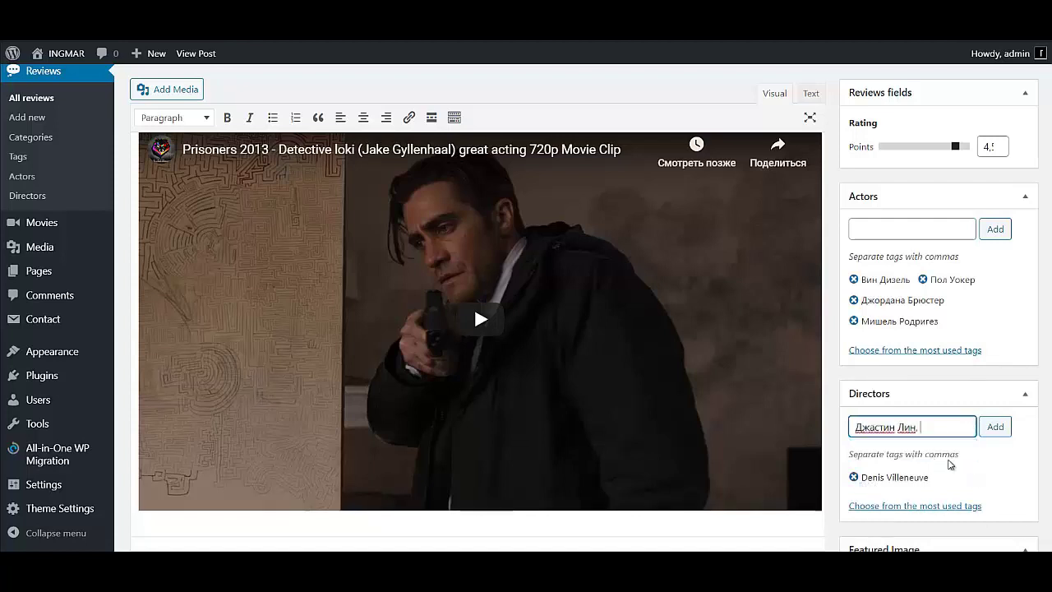
{"action": "left_click", "coordinate": [994, 427]}
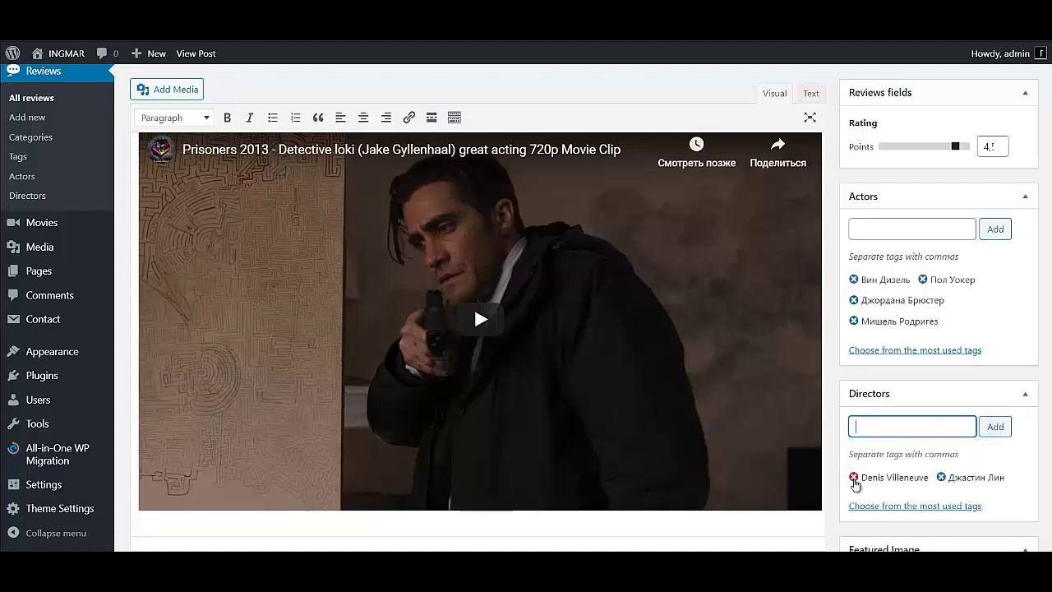
{"action": "left_click", "coordinate": [853, 477]}
Step: Upload the landscape Форсаж 4 poster kinopoisk.ru-Fast-_26amp_3B-Furious-913849--o--.jpg and set it as the review's featured image
{"action": "scroll", "coordinate": [882, 485], "scroll_direction": "down", "scroll_amount": 4}
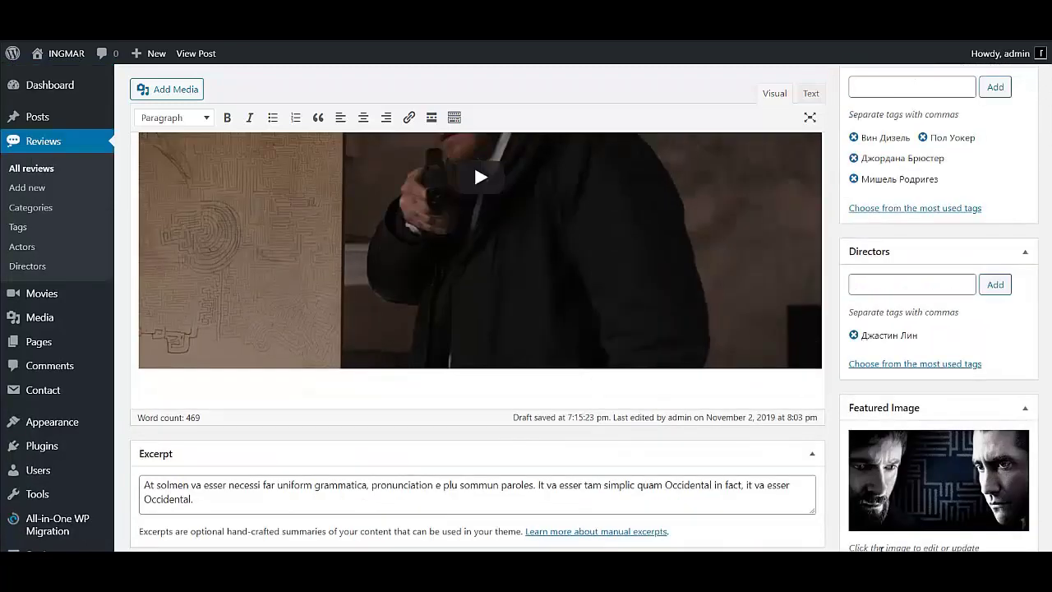
{"action": "left_click", "coordinate": [927, 481]}
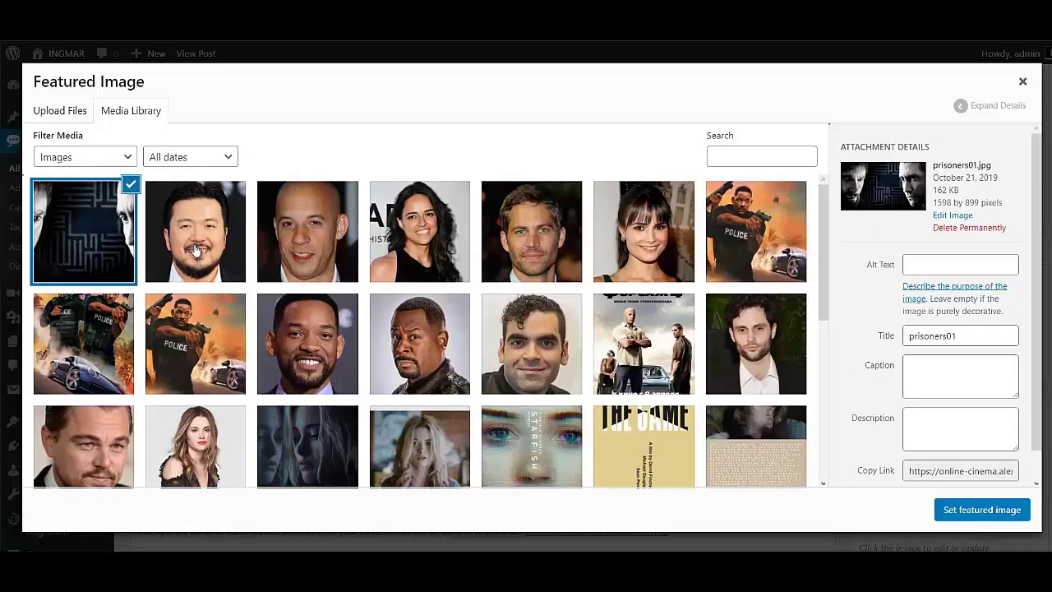
{"action": "scroll", "coordinate": [550, 309], "scroll_direction": "down", "scroll_amount": 3}
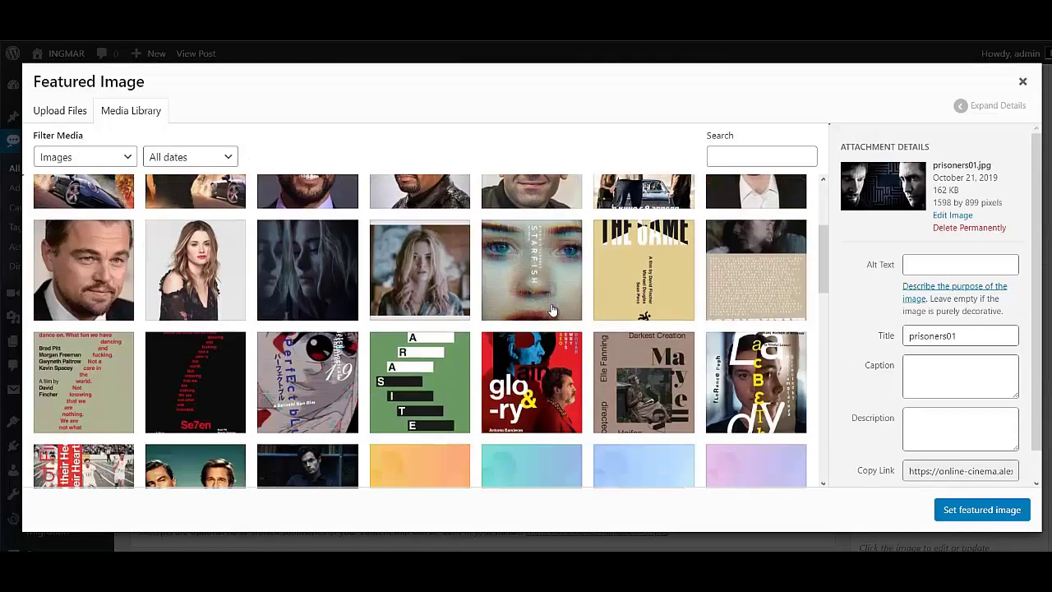
{"action": "left_click", "coordinate": [68, 110]}
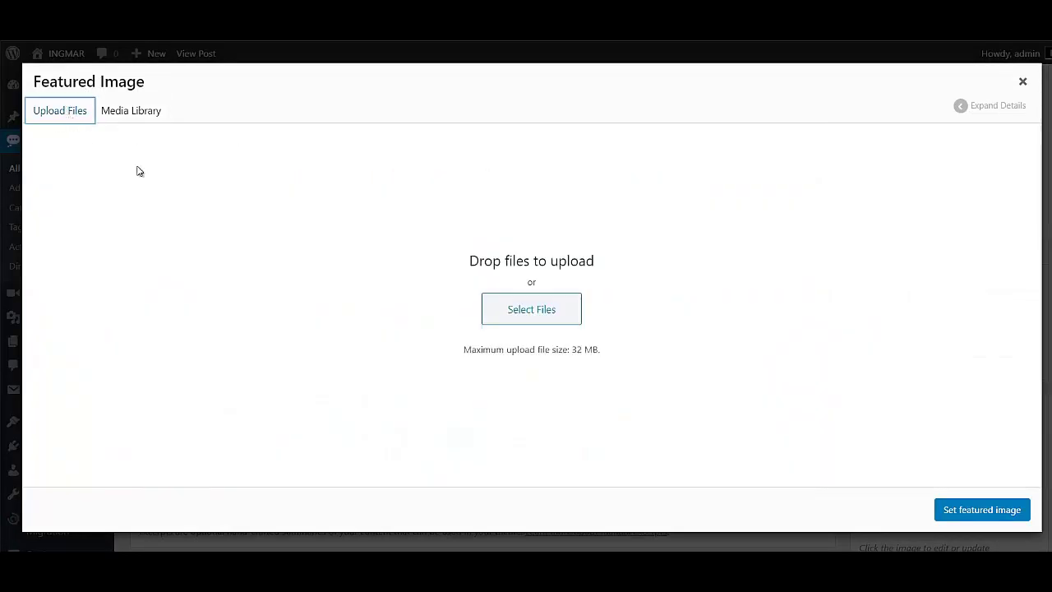
{"action": "left_click", "coordinate": [564, 304]}
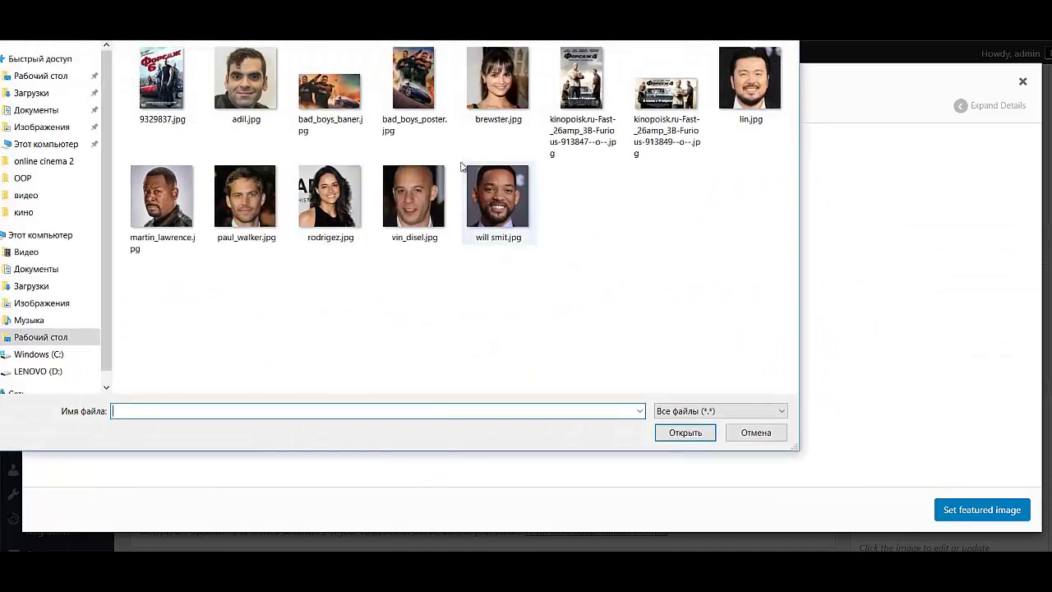
{"action": "double_click", "coordinate": [657, 135]}
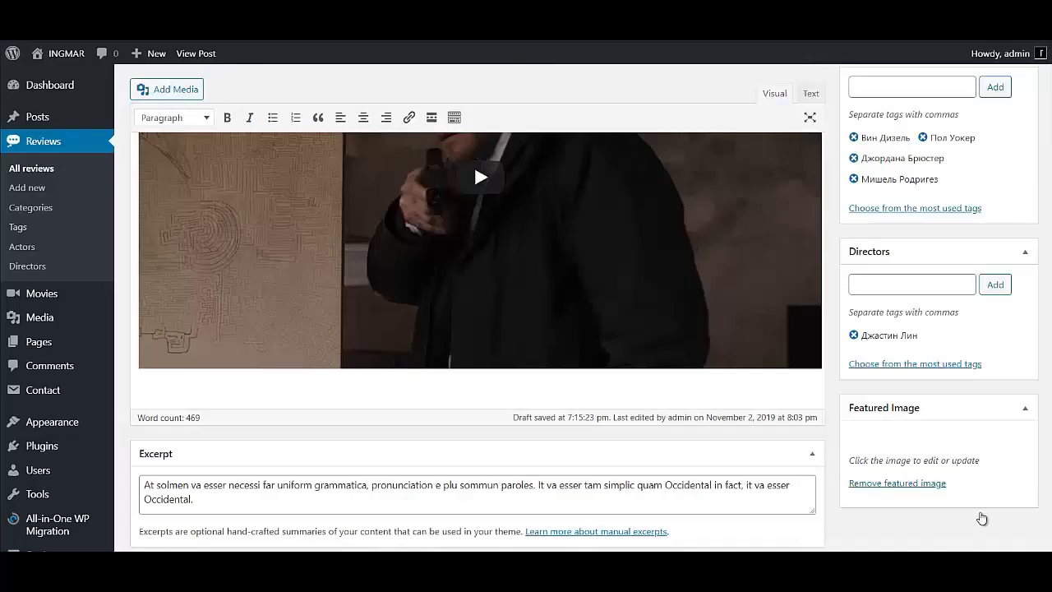
{"action": "scroll", "coordinate": [573, 337], "scroll_direction": "up", "scroll_amount": 1}
{"action": "scroll", "coordinate": [573, 333], "scroll_direction": "down", "scroll_amount": 2}
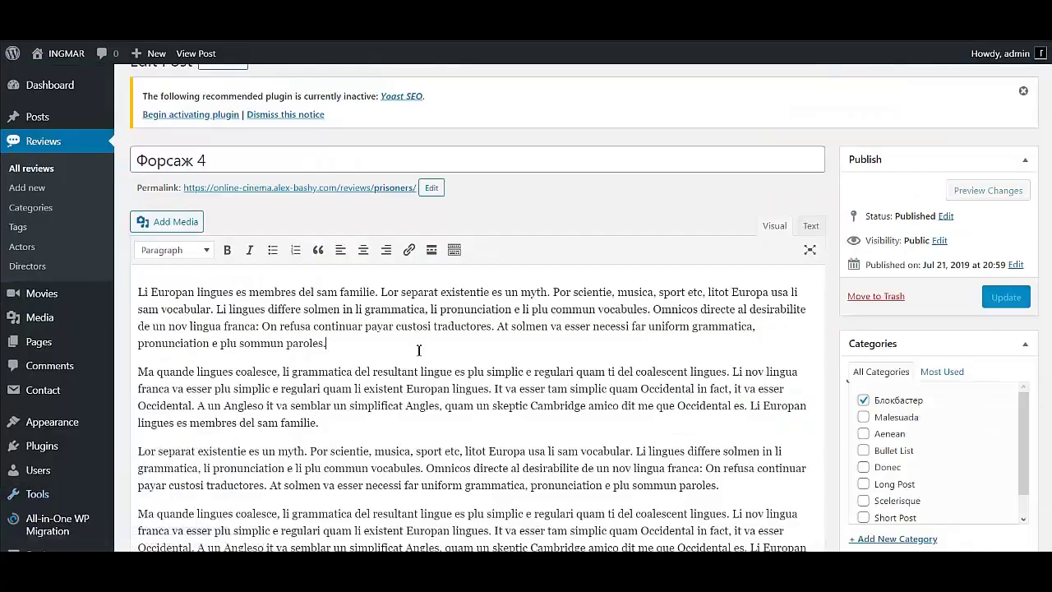
Step: Delete the review's entire body content, including the placeholder paragraphs and the embedded Prisoners video
{"action": "scroll", "coordinate": [464, 441], "scroll_direction": "down", "scroll_amount": 1}
{"action": "scroll", "coordinate": [456, 439], "scroll_direction": "down", "scroll_amount": 2}
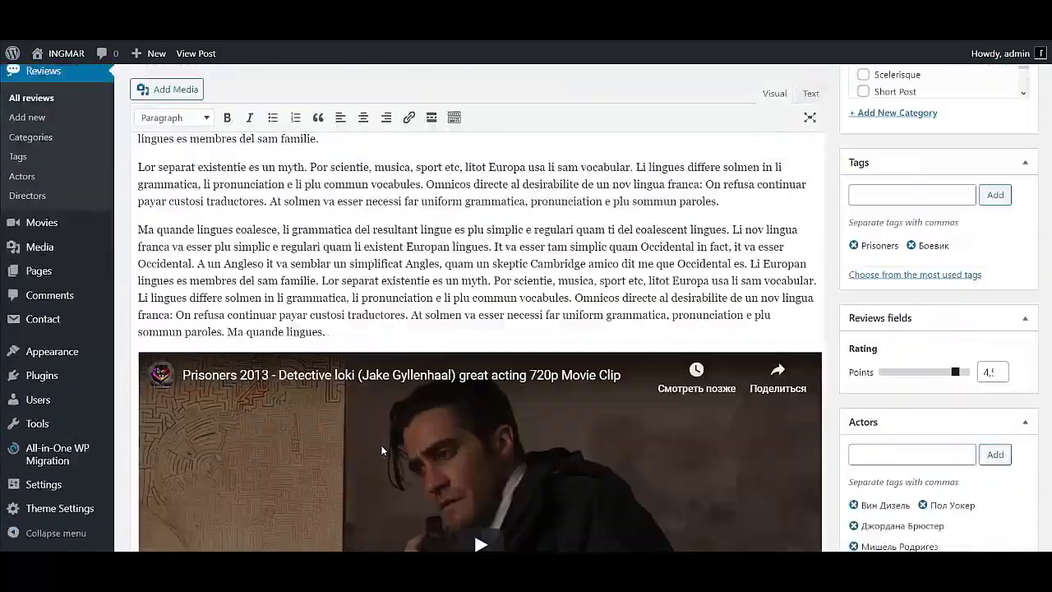
{"action": "scroll", "coordinate": [380, 445], "scroll_direction": "down", "scroll_amount": 6}
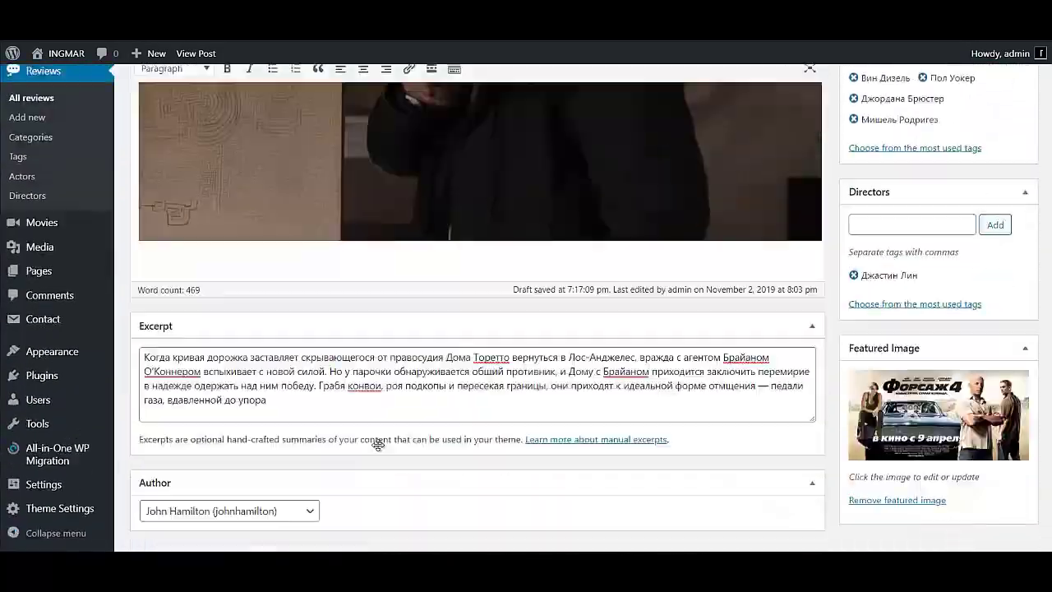
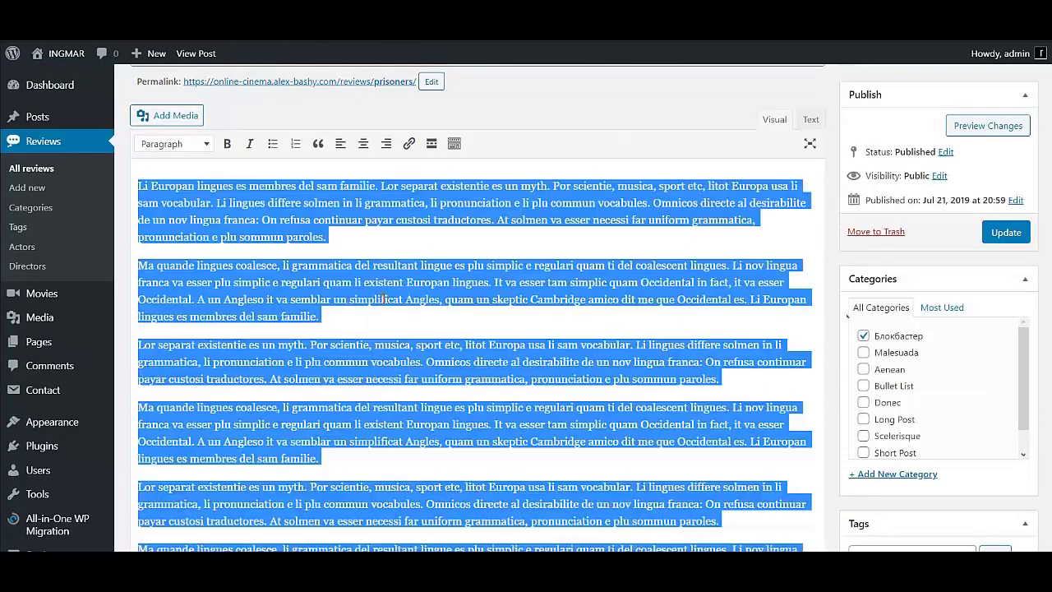
{"action": "left_click", "coordinate": [386, 299]}
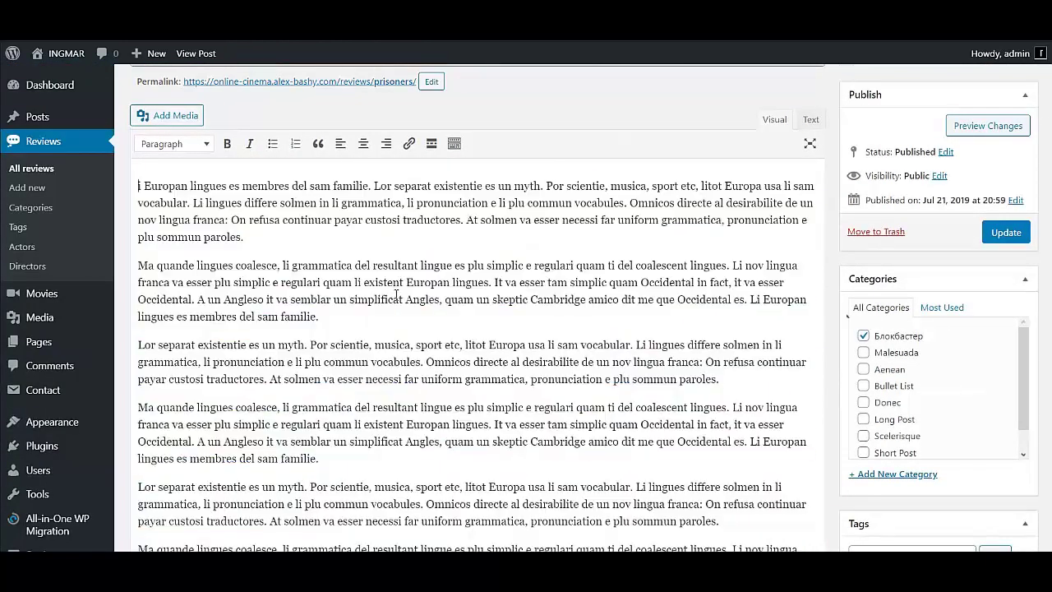
{"action": "right_click", "coordinate": [269, 217]}
{"action": "left_click", "coordinate": [326, 345]}
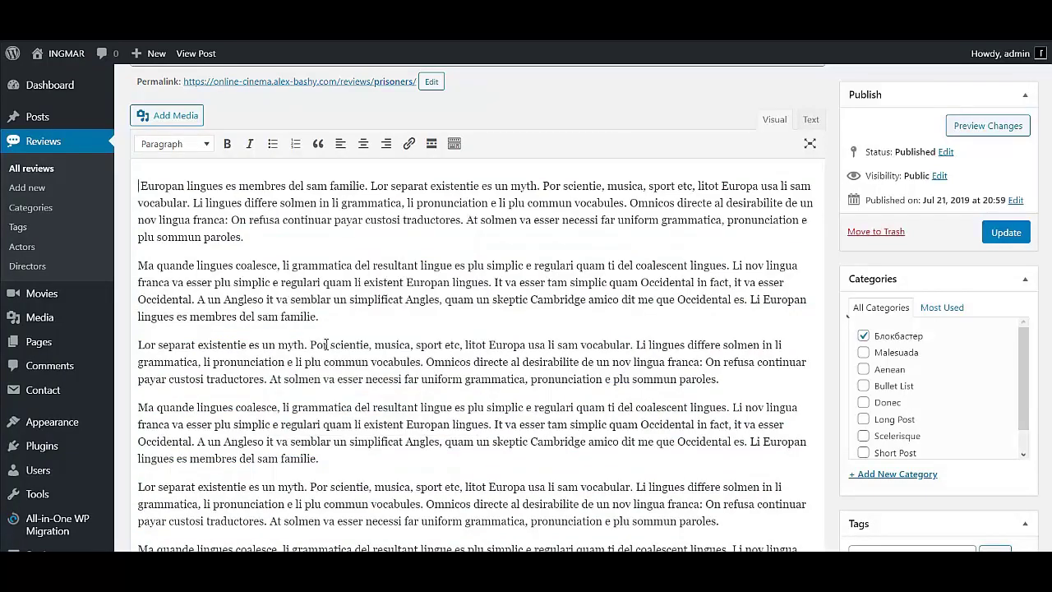
{"action": "left_click_drag", "start_coordinate": [161, 179], "coordinate": [516, 383]}
{"action": "scroll", "coordinate": [502, 391], "scroll_direction": "up", "scroll_amount": 4}
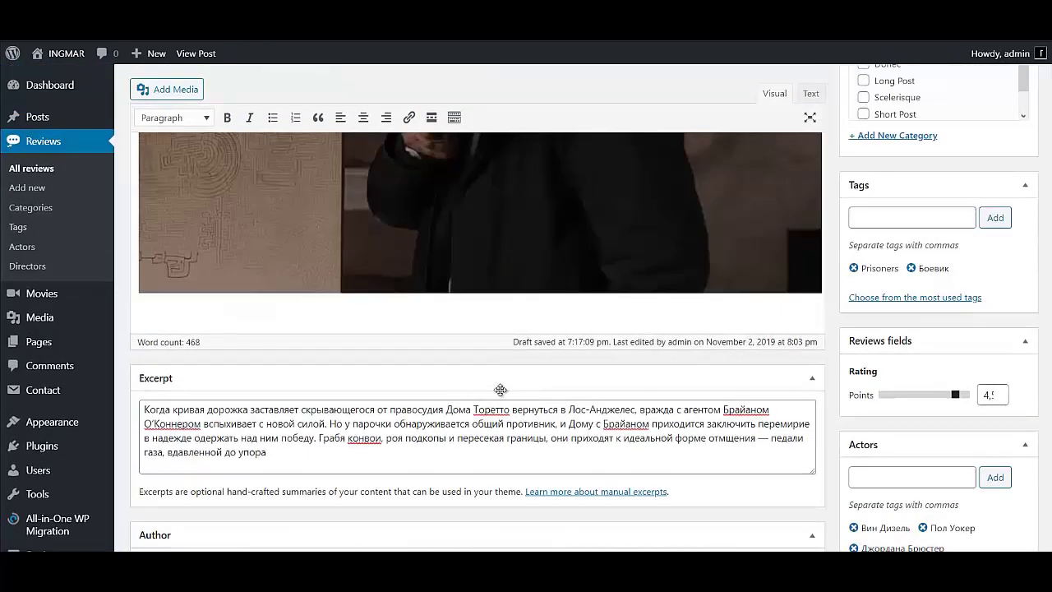
{"action": "left_click", "coordinate": [437, 228]}
{"action": "key", "text": "Delete"}
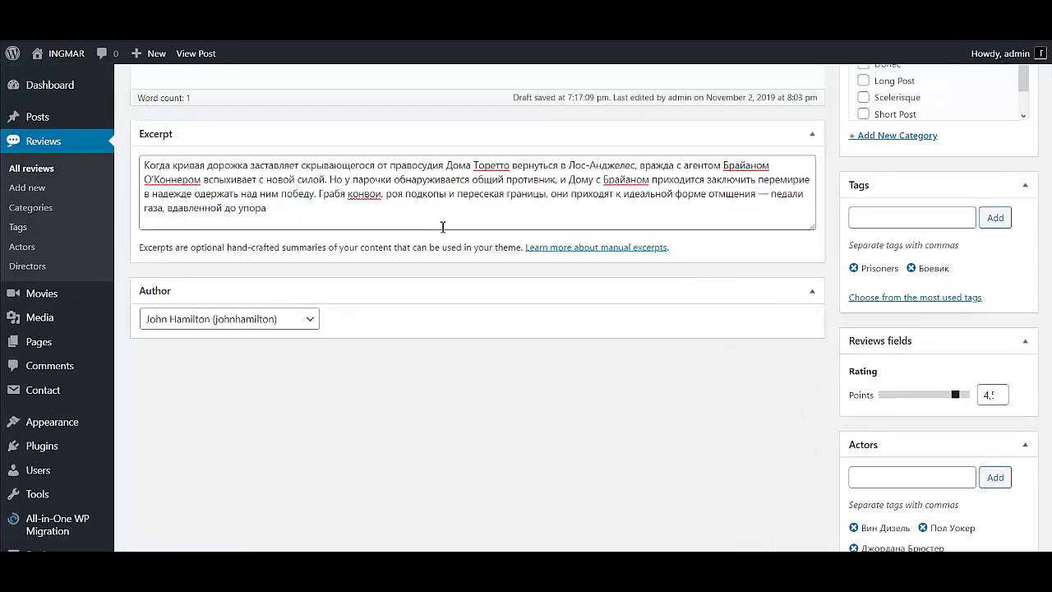
{"action": "scroll", "coordinate": [417, 274], "scroll_direction": "up", "scroll_amount": 5}
{"action": "left_click_drag", "start_coordinate": [159, 321], "coordinate": [137, 315]}
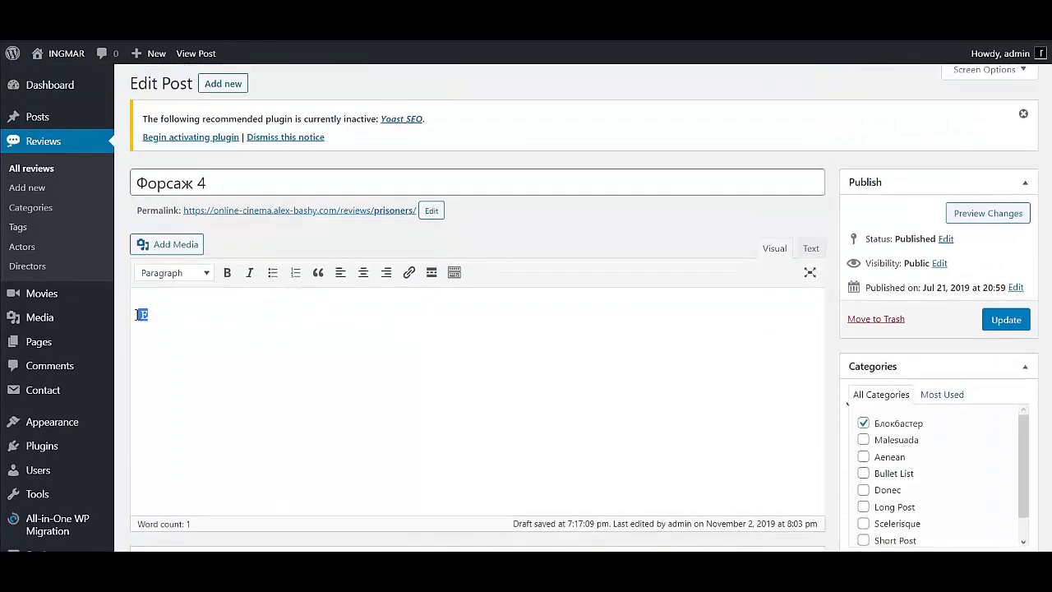
{"action": "key", "text": "BackSpace"}
{"action": "scroll", "coordinate": [395, 484], "scroll_direction": "down", "scroll_amount": 8}
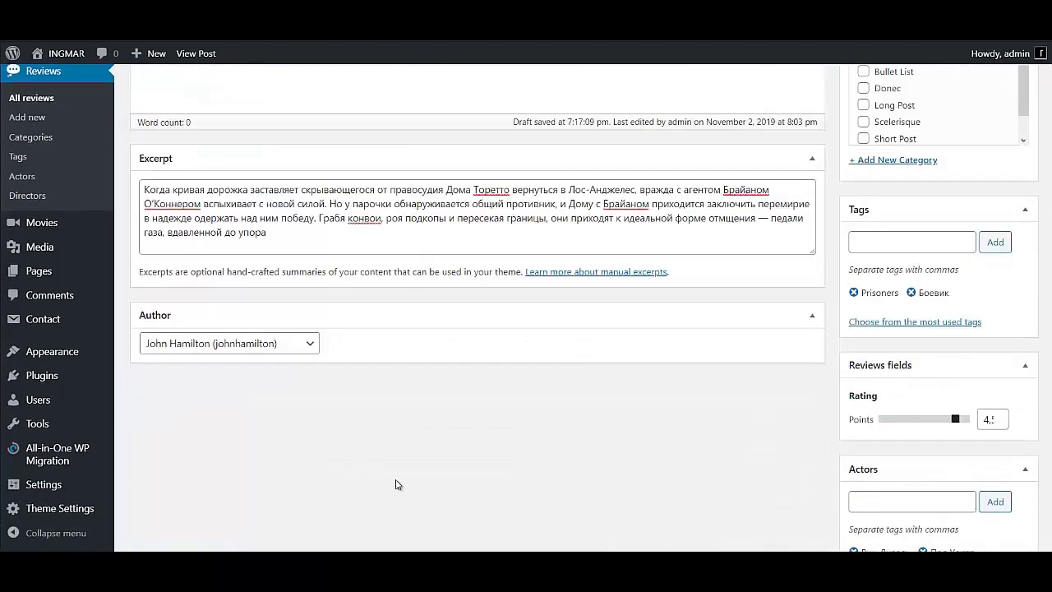
Step: Get the embed code of the online video player from the TVTUK.RU page for Форсаж 4 (2009)
{"action": "scroll", "coordinate": [485, 509], "scroll_direction": "up", "scroll_amount": 4}
{"action": "scroll", "coordinate": [482, 510], "scroll_direction": "up", "scroll_amount": 4}
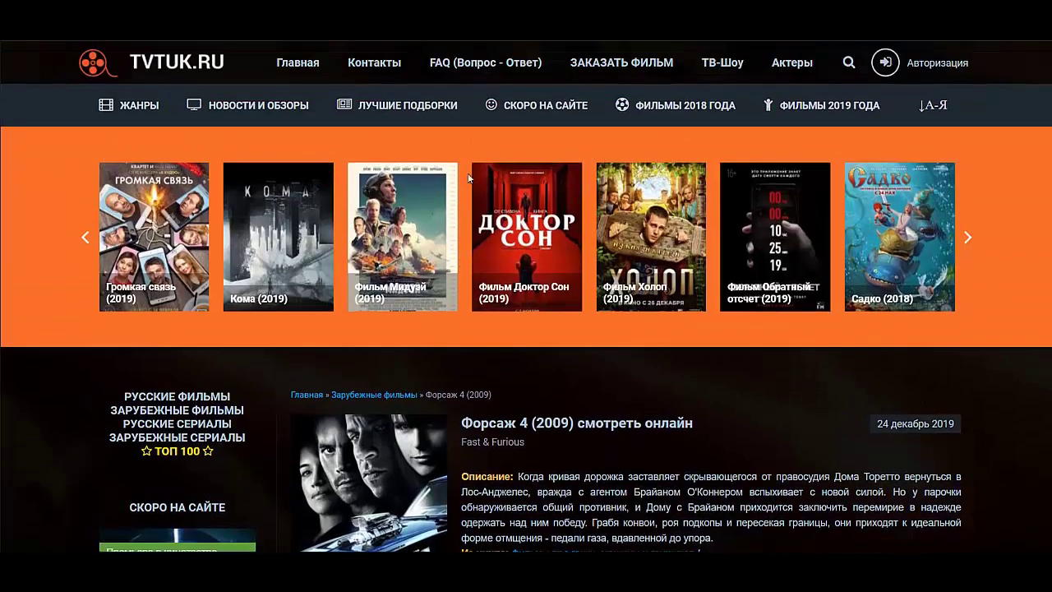
{"action": "scroll", "coordinate": [462, 173], "scroll_direction": "down", "scroll_amount": 4}
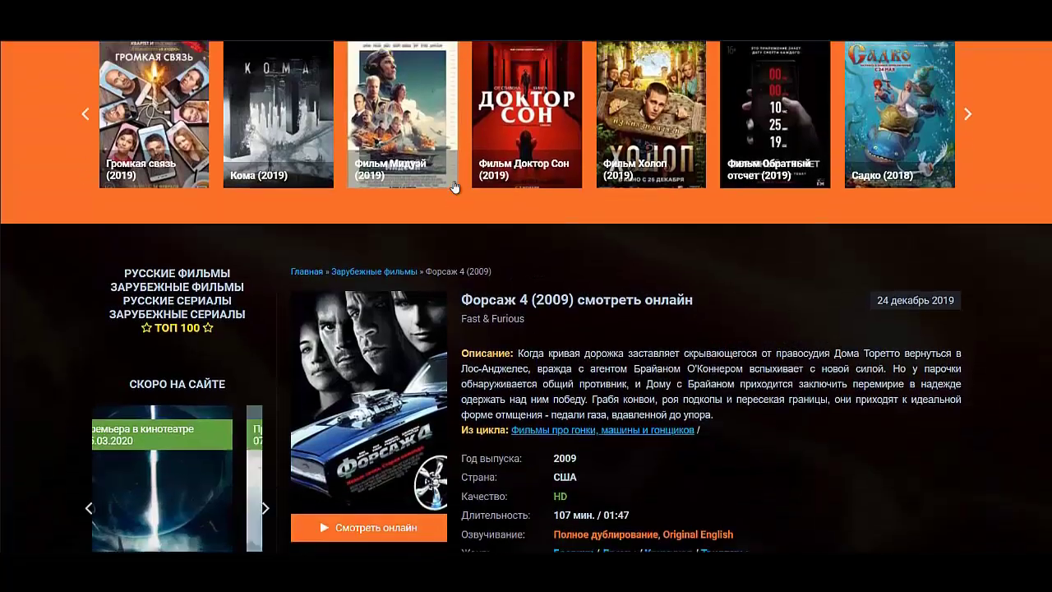
{"action": "scroll", "coordinate": [457, 187], "scroll_direction": "down", "scroll_amount": 8}
{"action": "scroll", "coordinate": [534, 180], "scroll_direction": "up", "scroll_amount": 3}
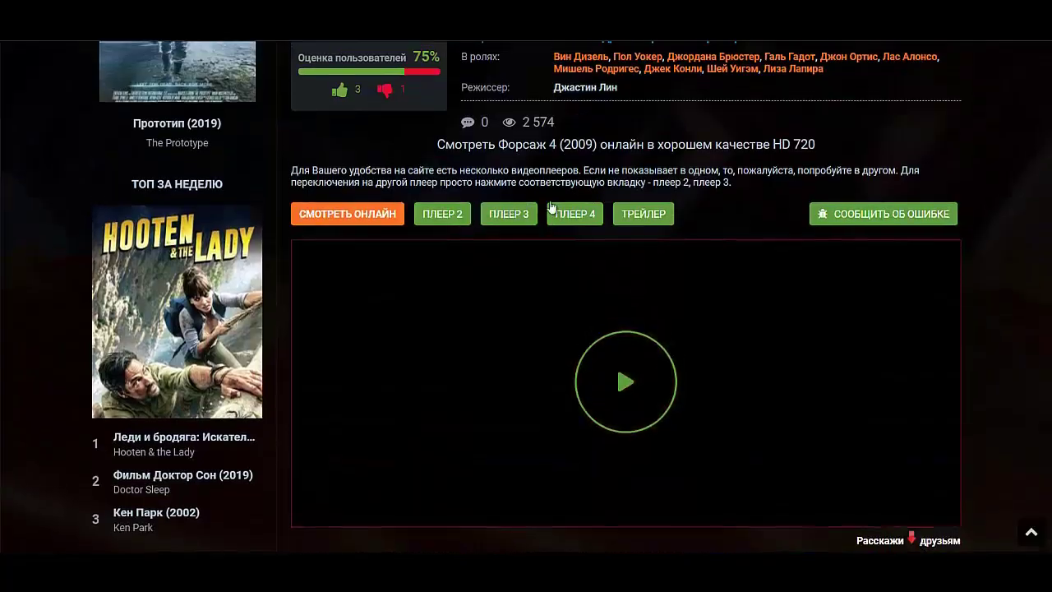
{"action": "right_click", "coordinate": [634, 384]}
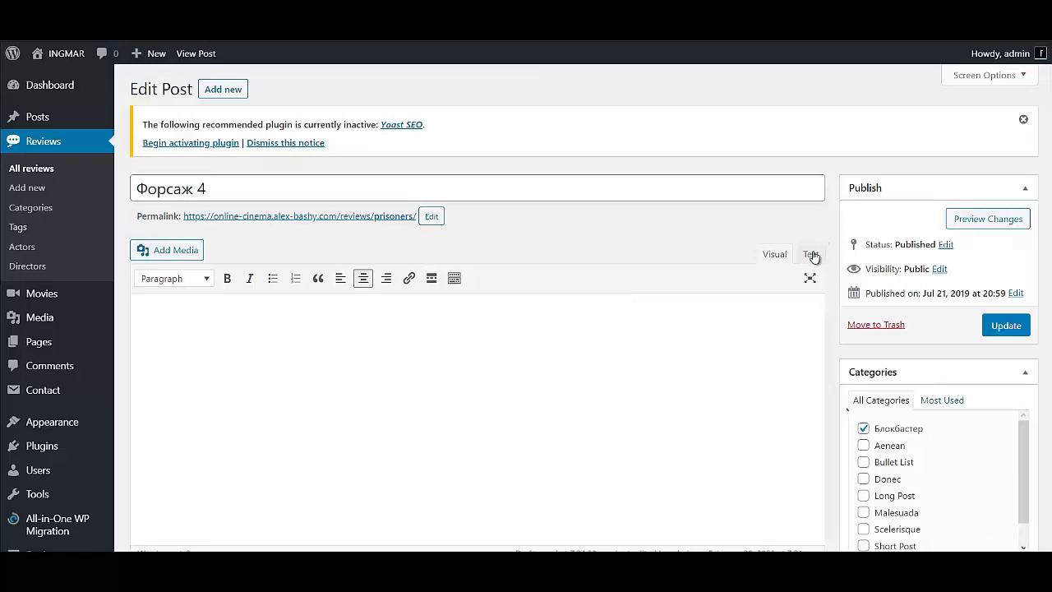
Step: Insert the player's iframe code, 610 by 370 with no frame border and fullscreen allowed, into the empty WordPress review body as HTML
{"action": "left_click", "coordinate": [812, 255]}
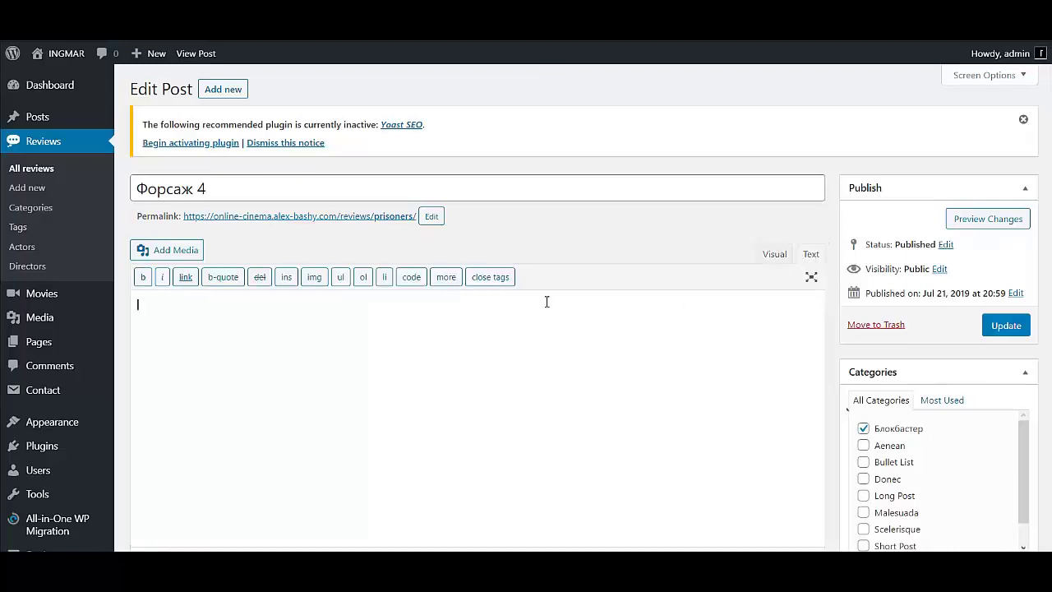
{"action": "type", "text": "<iframe src=\"//vid1582226724416.vb17108janenoble.pw/movie/425c69051249bc62882a3f4ff5b61b7d/iframe\" width=\"610\" height=\"370\" frameborder=\"0\" allowfullscreen></iframe>"}
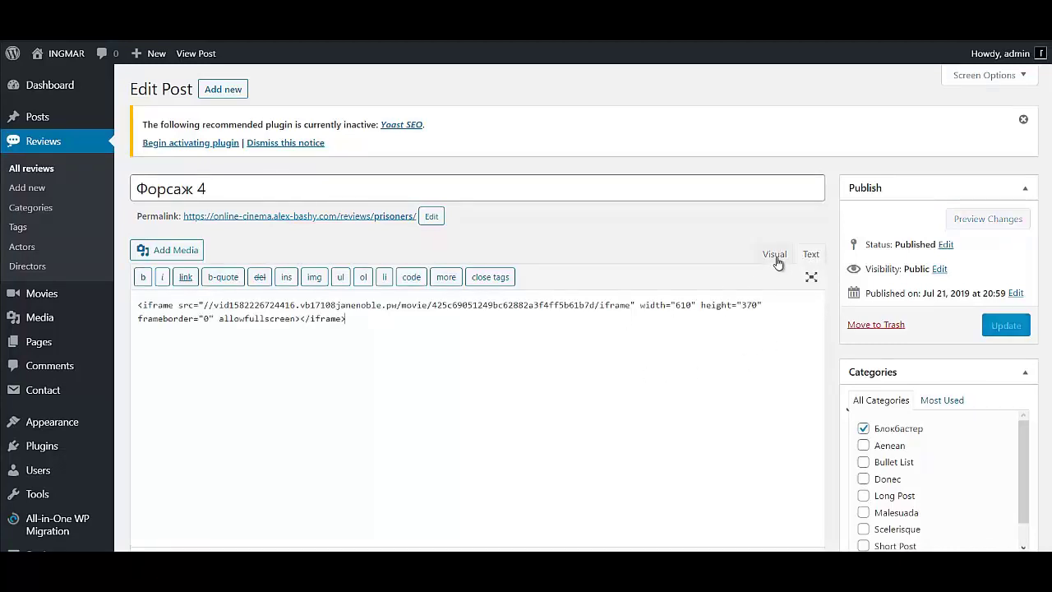
{"action": "left_click", "coordinate": [774, 254]}
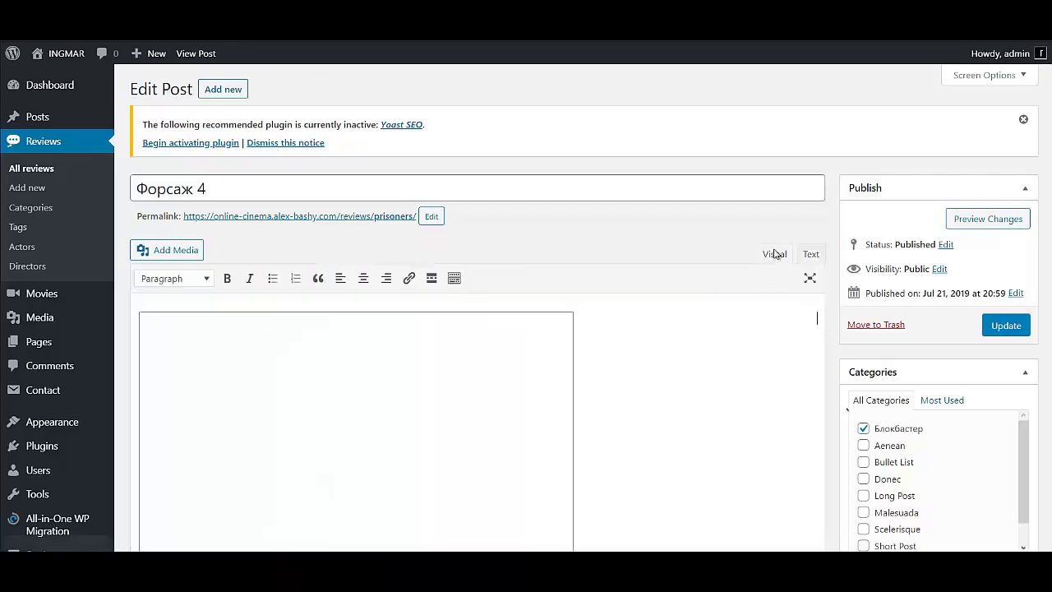
{"action": "scroll", "coordinate": [775, 259], "scroll_direction": "down", "scroll_amount": 2}
{"action": "scroll", "coordinate": [683, 274], "scroll_direction": "up", "scroll_amount": 2}
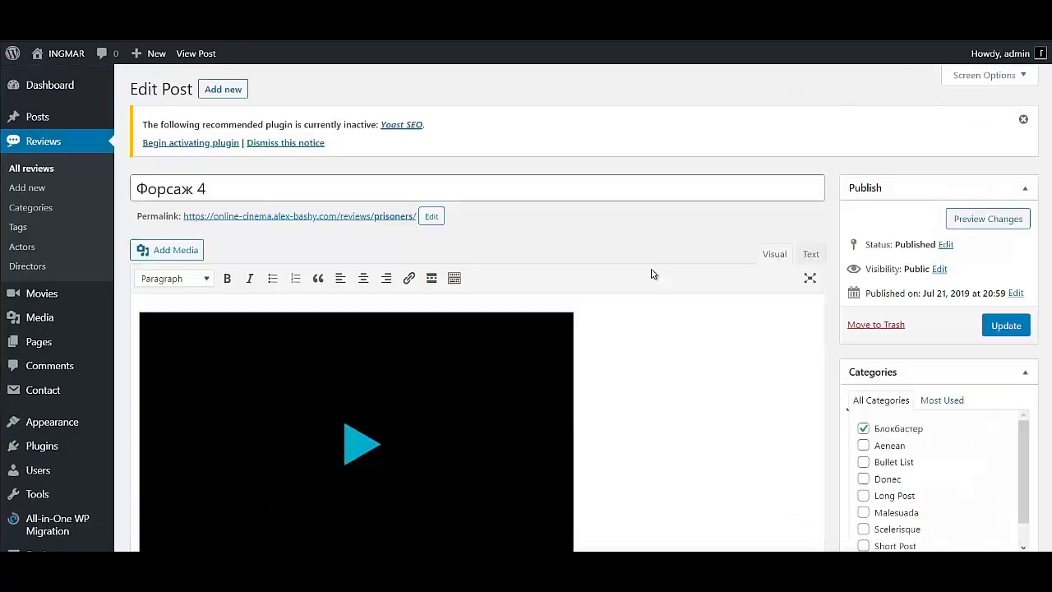
Step: Update the Форсаж 4 review with the embedded player and open the published post
{"action": "scroll", "coordinate": [516, 339], "scroll_direction": "down", "scroll_amount": 1}
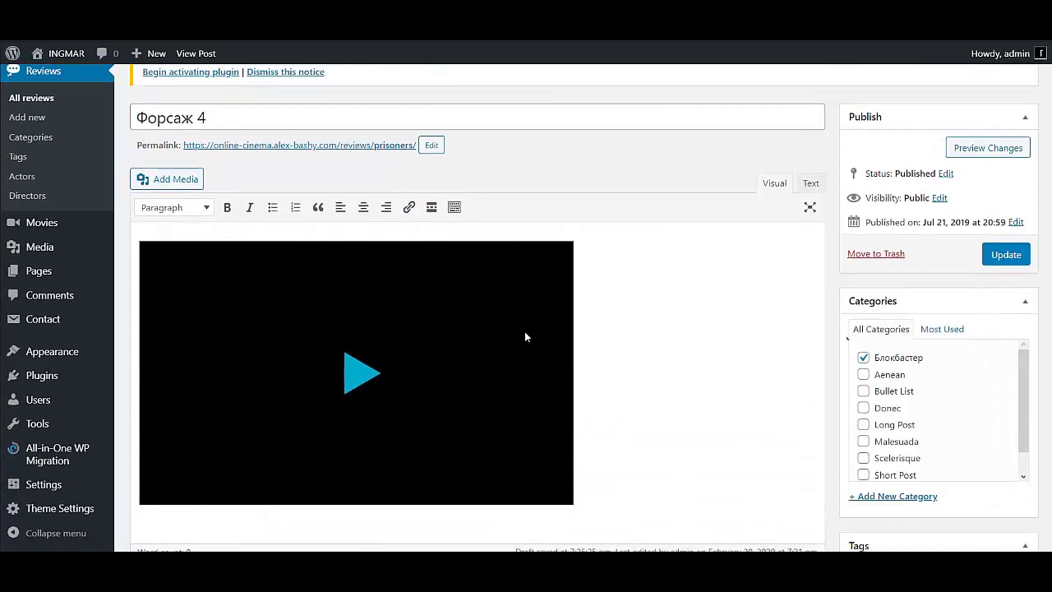
{"action": "scroll", "coordinate": [526, 306], "scroll_direction": "down", "scroll_amount": 5}
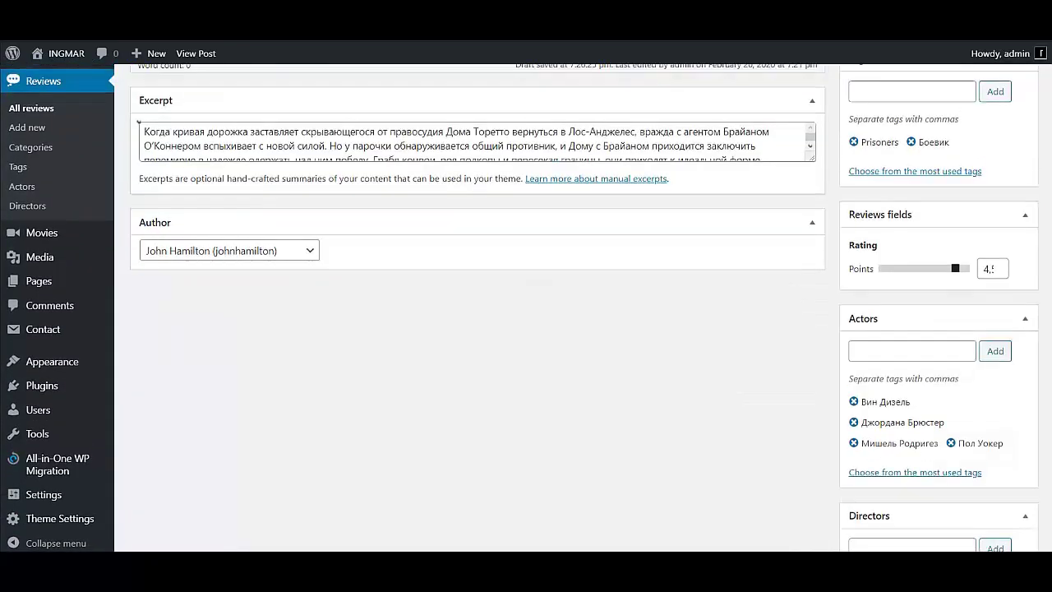
{"action": "scroll", "coordinate": [526, 306], "scroll_direction": "up", "scroll_amount": 4}
{"action": "left_click", "coordinate": [1005, 114]}
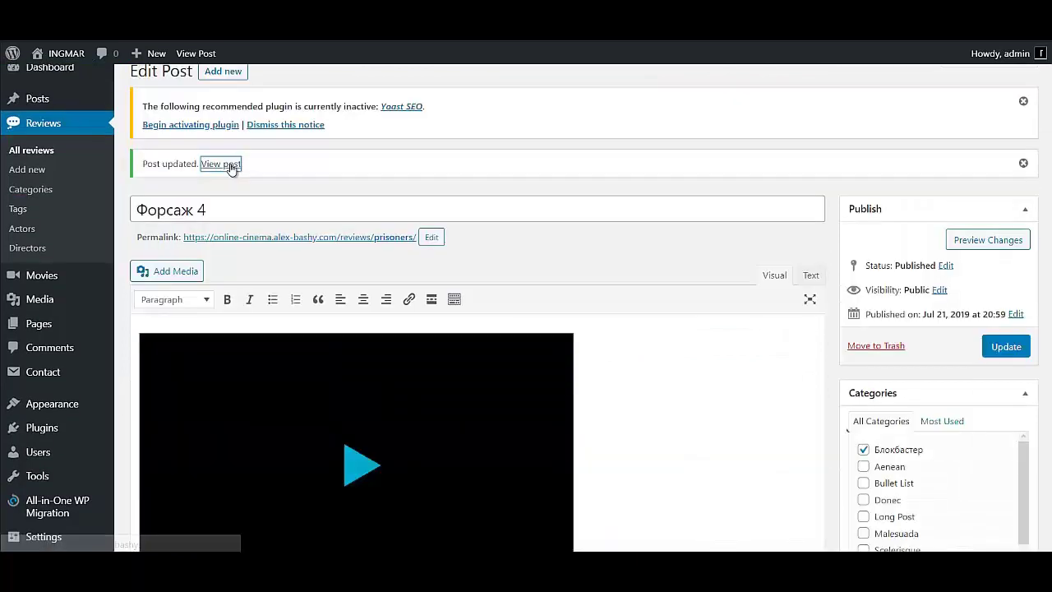
{"action": "left_click", "coordinate": [231, 166]}
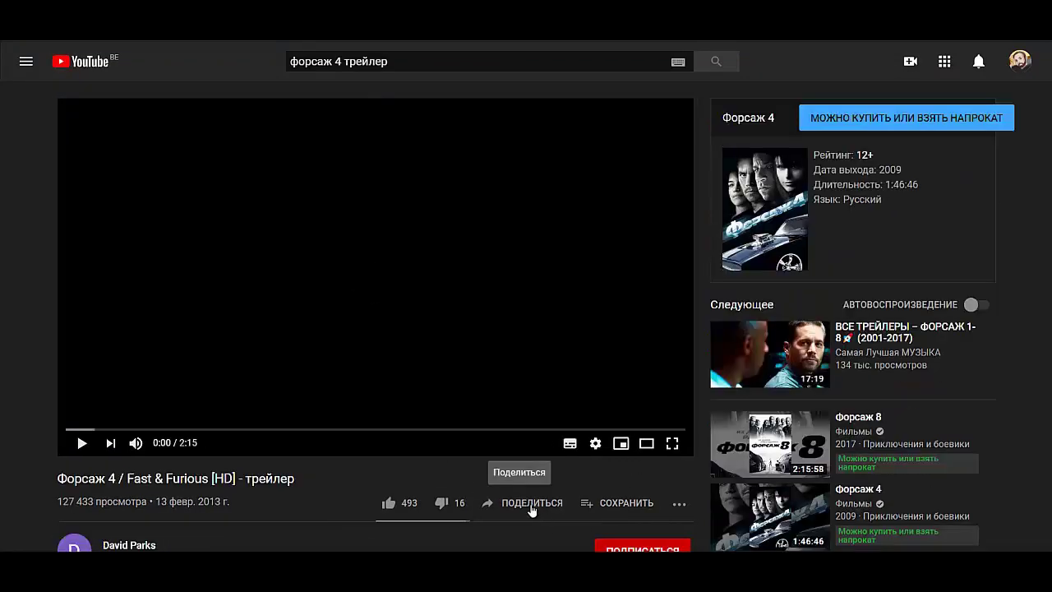
Step: On YouTube, copy the share link of the trailer "Форсаж 4 / Fast & Furious [HD] - трейлер" and view its embed code
{"action": "left_click", "coordinate": [532, 503]}
{"action": "left_click", "coordinate": [621, 381]}
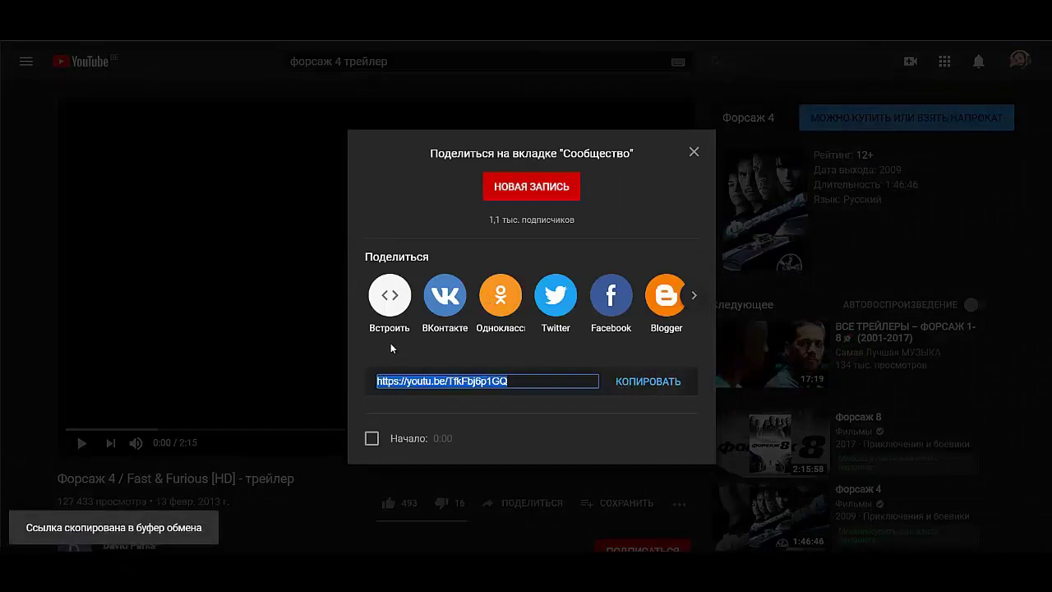
{"action": "left_click", "coordinate": [393, 297]}
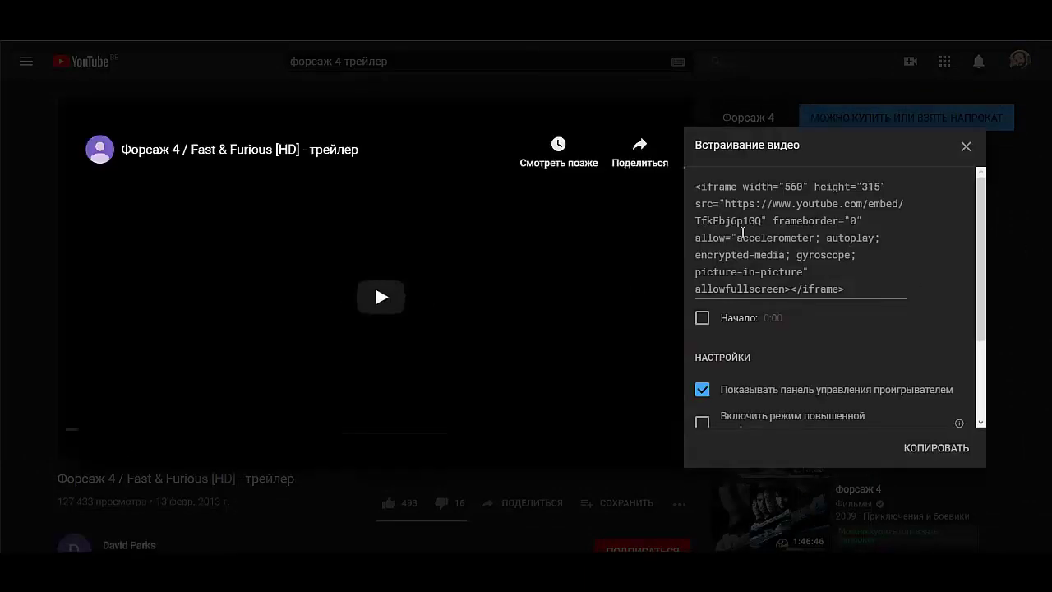
{"action": "left_click", "coordinate": [966, 146]}
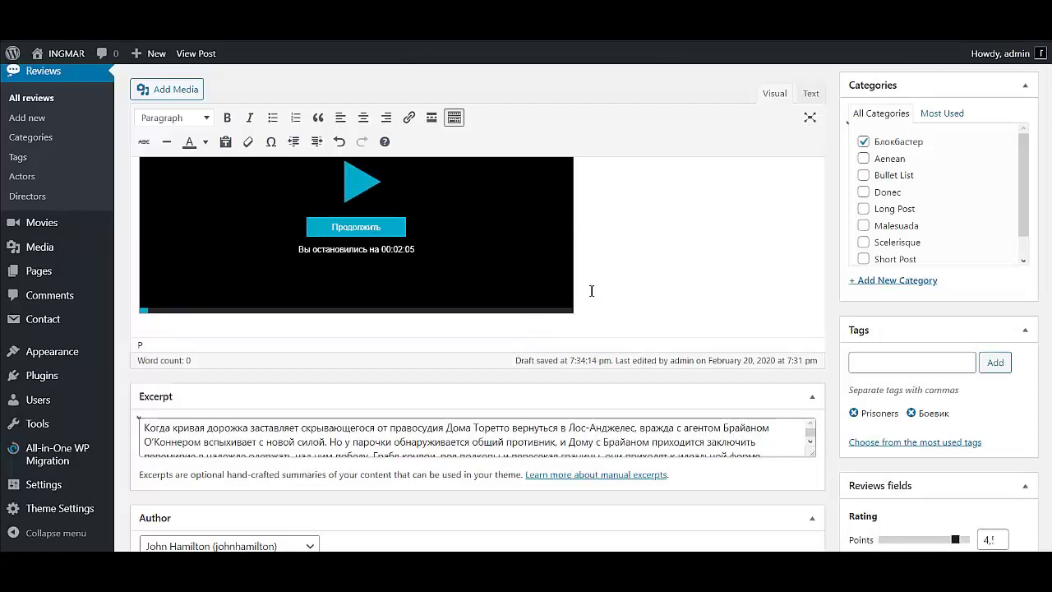
{"action": "scroll", "coordinate": [581, 302], "scroll_direction": "up", "scroll_amount": 2}
{"action": "scroll", "coordinate": [584, 313], "scroll_direction": "down", "scroll_amount": 1}
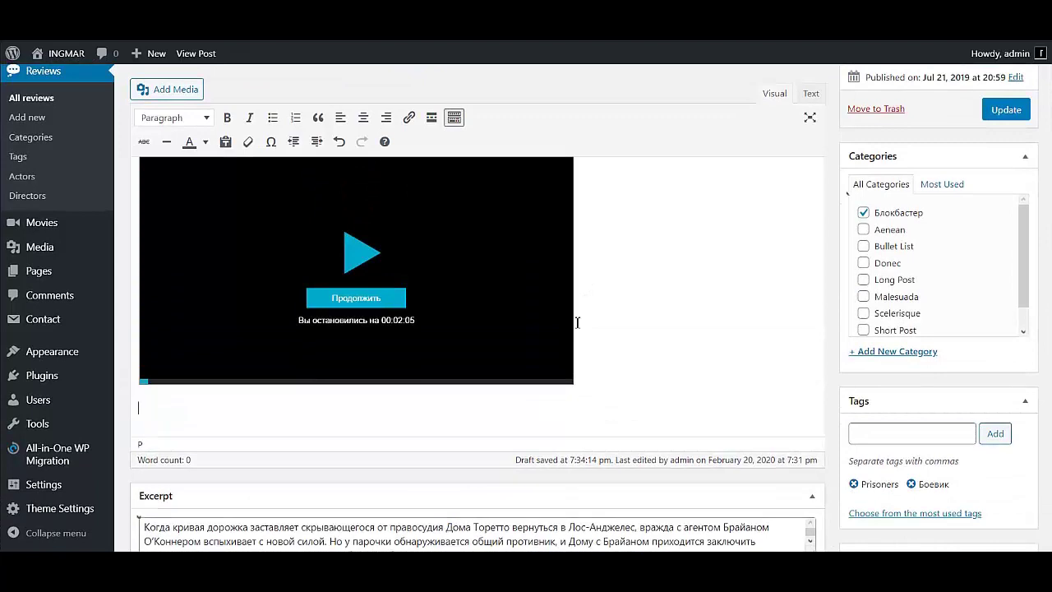
{"action": "key", "text": "Return"}
{"action": "type", "text": "https://youtu.be/7BiPlubpxtQ"}
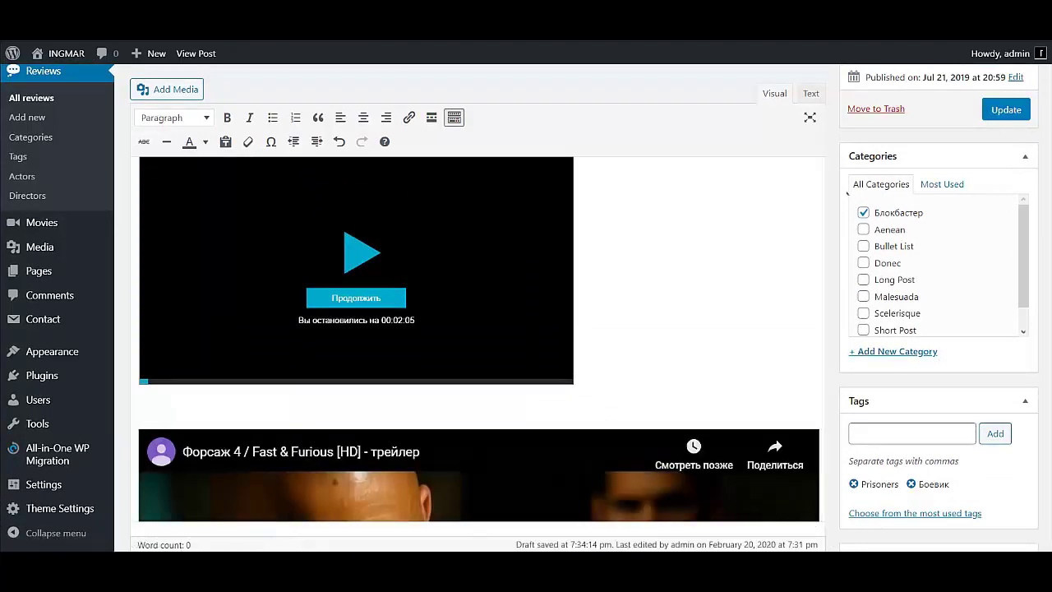
{"action": "scroll", "coordinate": [910, 243], "scroll_direction": "down", "scroll_amount": 1}
{"action": "scroll", "coordinate": [908, 243], "scroll_direction": "up", "scroll_amount": 3}
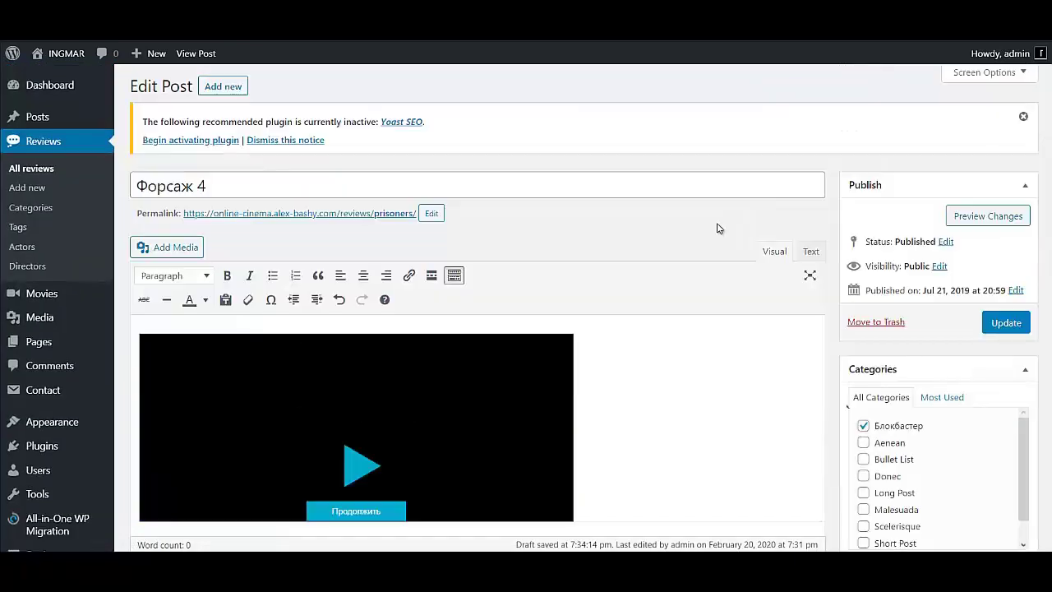
Step: Update the review with the added trailer and check both videos on the published Форсаж 4 page
{"action": "left_click", "coordinate": [1017, 328]}
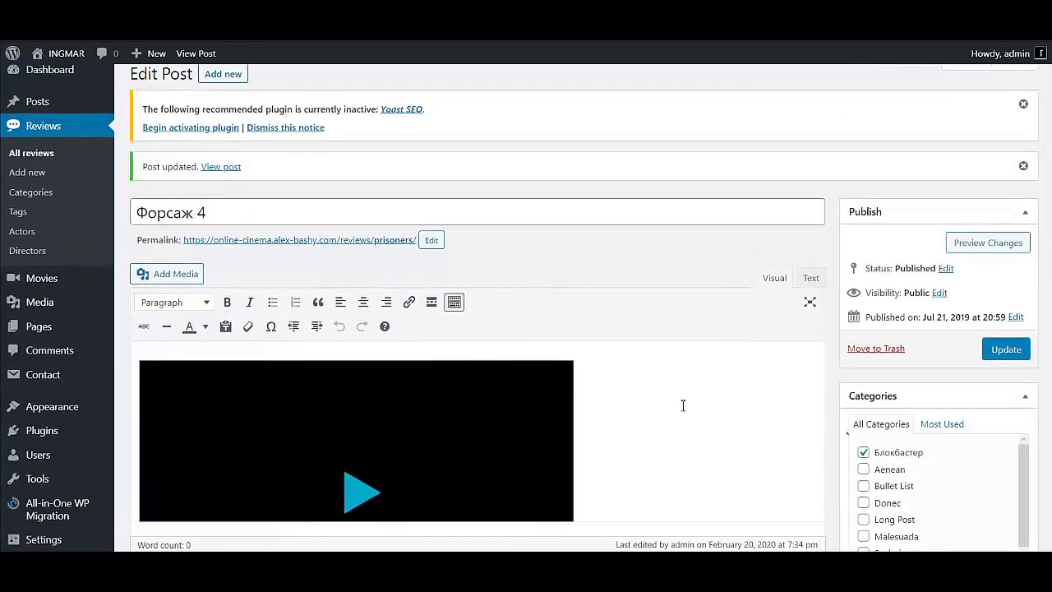
{"action": "left_click", "coordinate": [215, 169]}
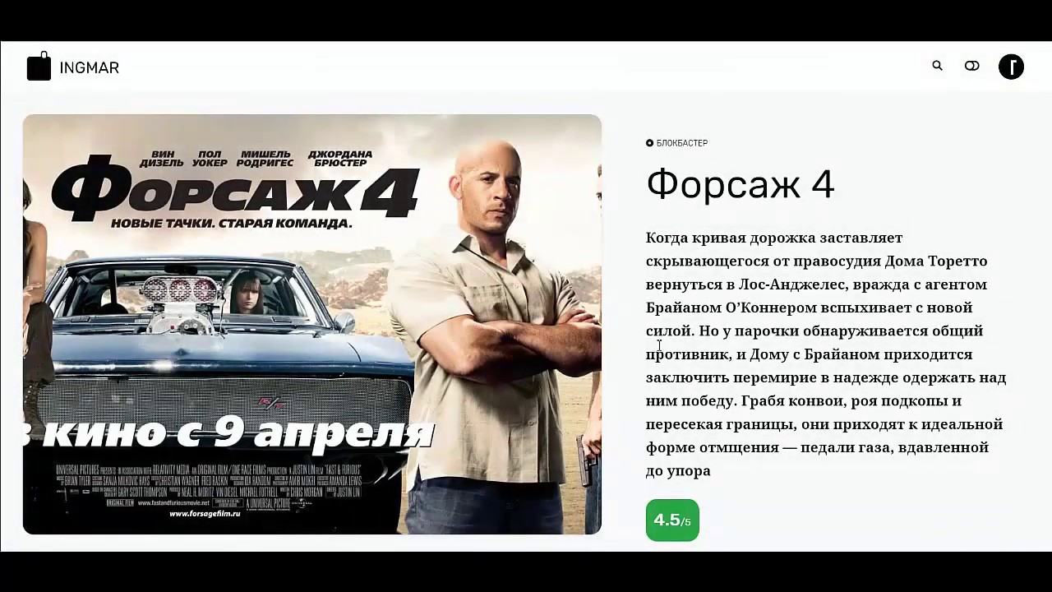
{"action": "scroll", "coordinate": [653, 337], "scroll_direction": "down", "scroll_amount": 3}
{"action": "scroll", "coordinate": [650, 343], "scroll_direction": "up", "scroll_amount": 4}
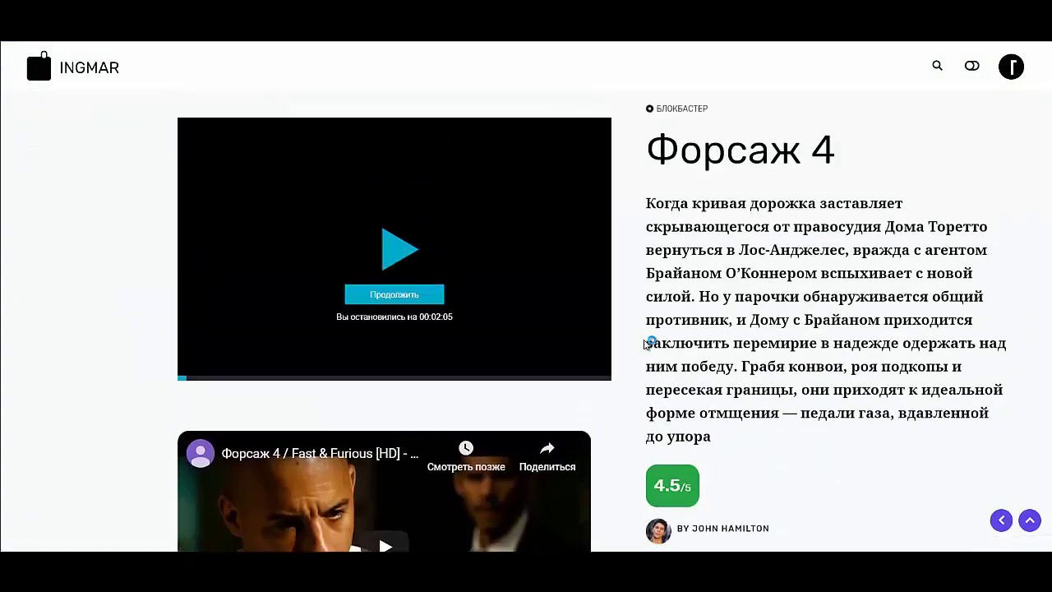
{"action": "scroll", "coordinate": [608, 345], "scroll_direction": "down", "scroll_amount": 2}
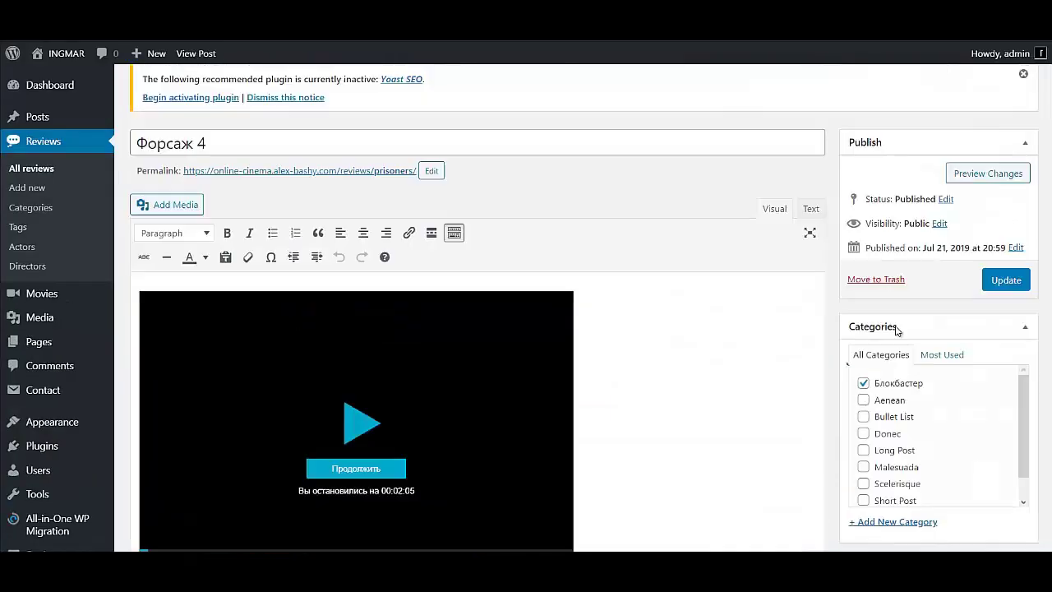
Step: Select the entire excerpt text of the Форсаж 4 review and copy it
{"action": "scroll", "coordinate": [898, 331], "scroll_direction": "up", "scroll_amount": 1}
{"action": "scroll", "coordinate": [869, 371], "scroll_direction": "down", "scroll_amount": 3}
{"action": "scroll", "coordinate": [822, 400], "scroll_direction": "up", "scroll_amount": 3}
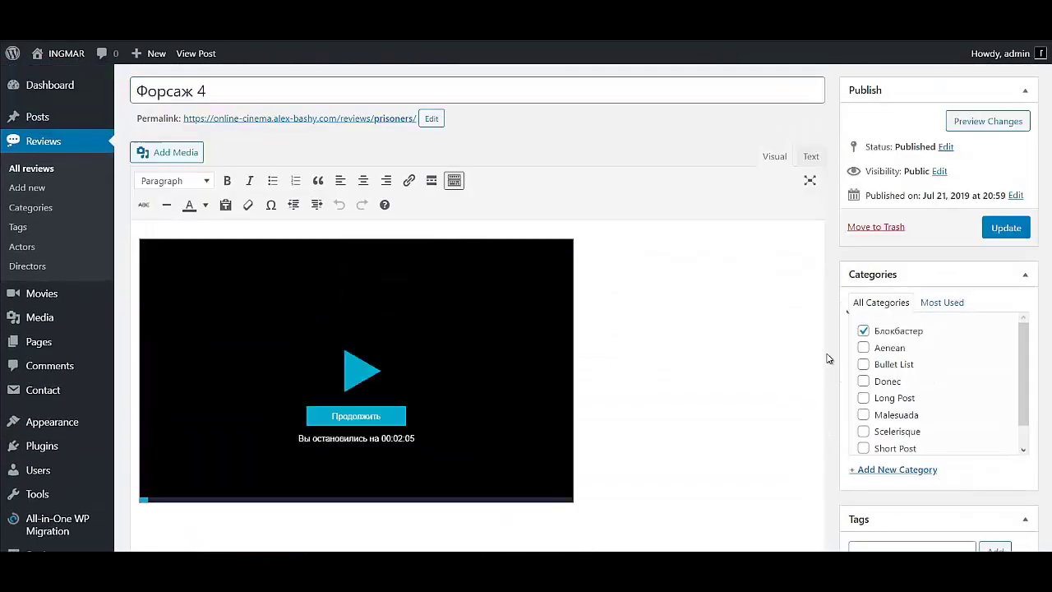
{"action": "scroll", "coordinate": [827, 357], "scroll_direction": "down", "scroll_amount": 5}
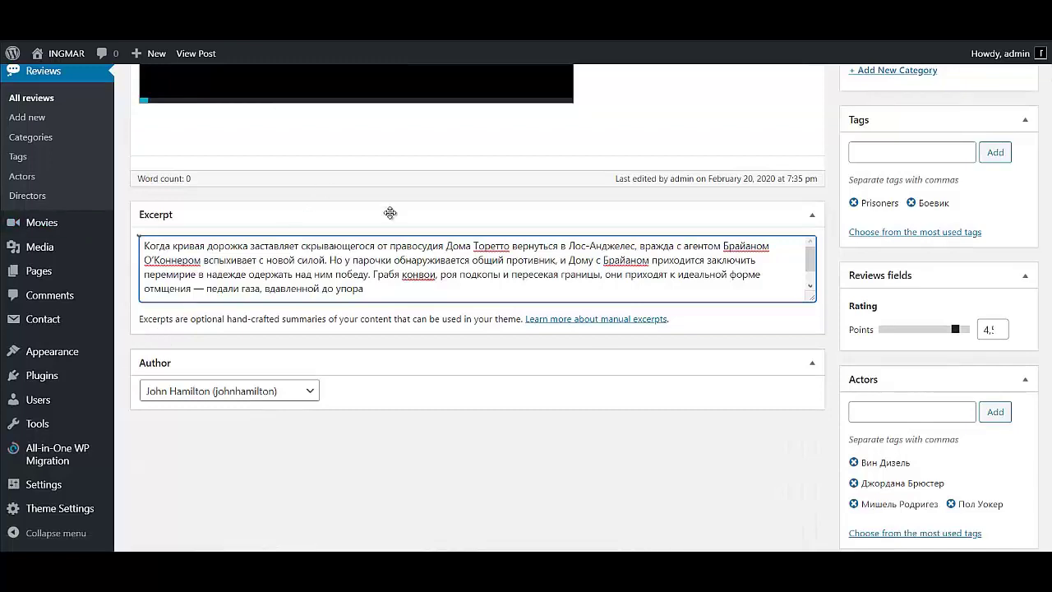
{"action": "left_click_drag", "start_coordinate": [376, 289], "coordinate": [248, 274]}
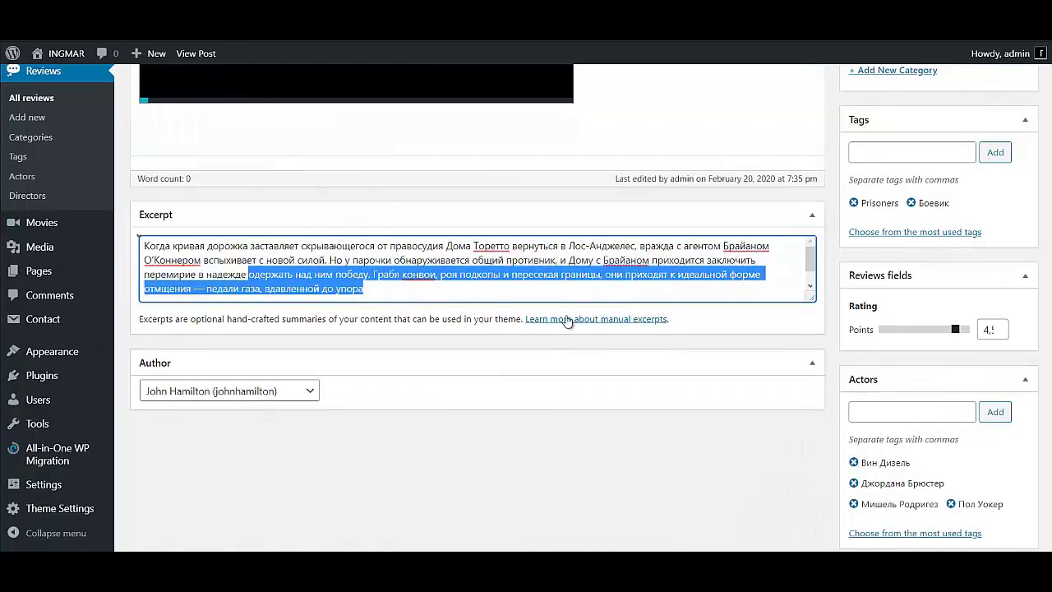
{"action": "scroll", "coordinate": [566, 317], "scroll_direction": "down", "scroll_amount": 2}
{"action": "left_click", "coordinate": [513, 153]}
{"action": "right_click", "coordinate": [511, 152]}
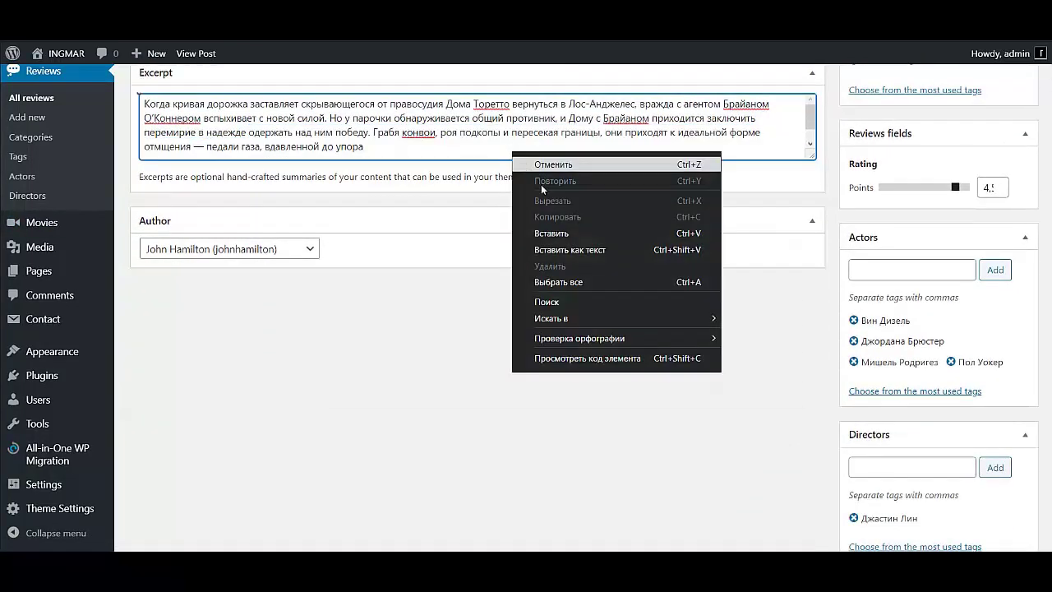
{"action": "left_click", "coordinate": [565, 281]}
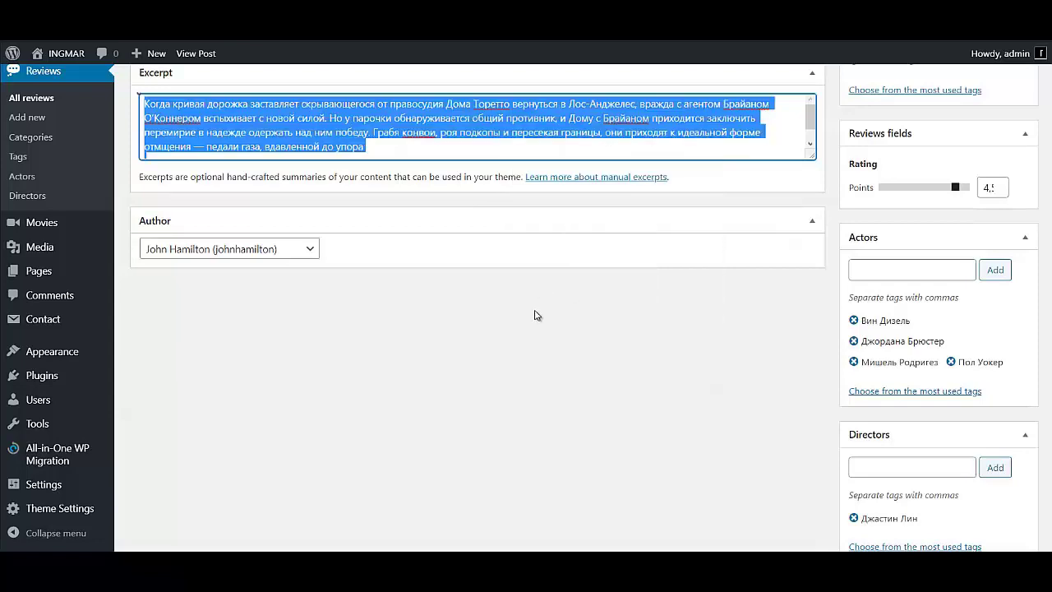
Step: Paste the copied excerpt into the review body above the embedded player and remove the extra blank lines above the text
{"action": "scroll", "coordinate": [554, 291], "scroll_direction": "up", "scroll_amount": 8}
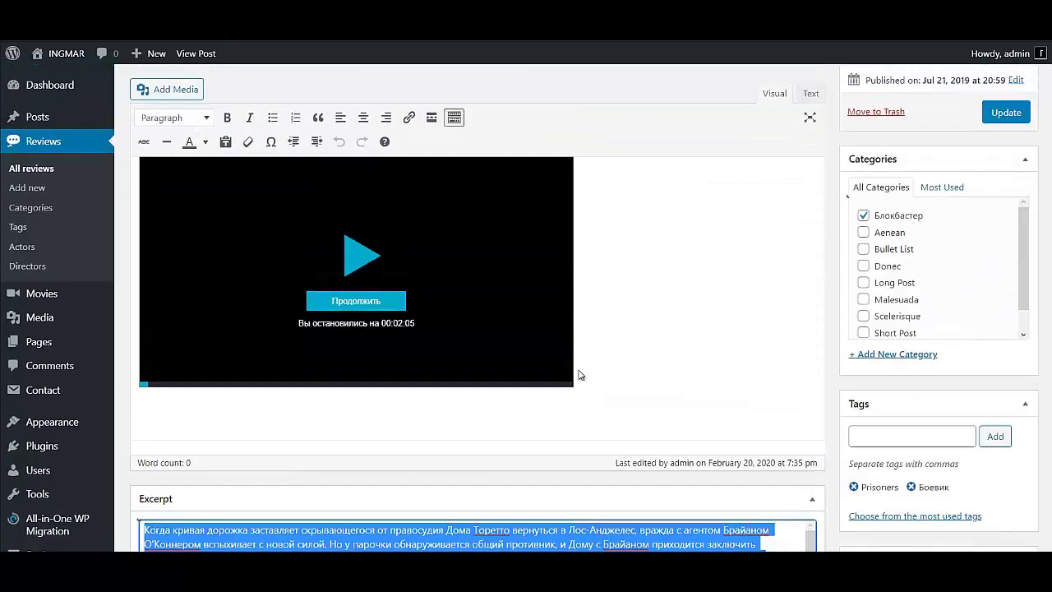
{"action": "scroll", "coordinate": [628, 370], "scroll_direction": "up", "scroll_amount": 1}
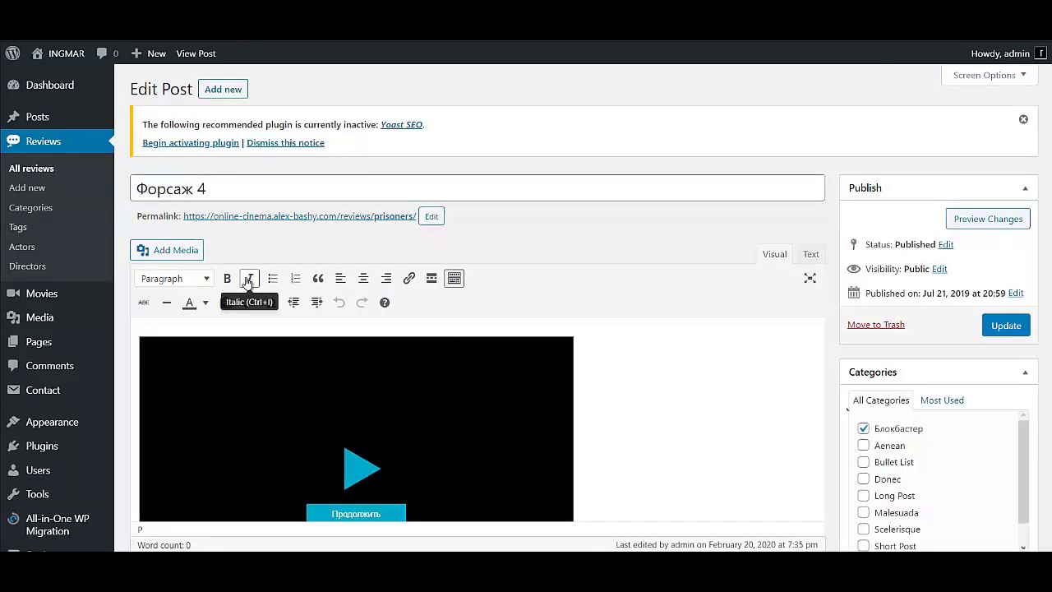
{"action": "scroll", "coordinate": [245, 277], "scroll_direction": "down", "scroll_amount": 3}
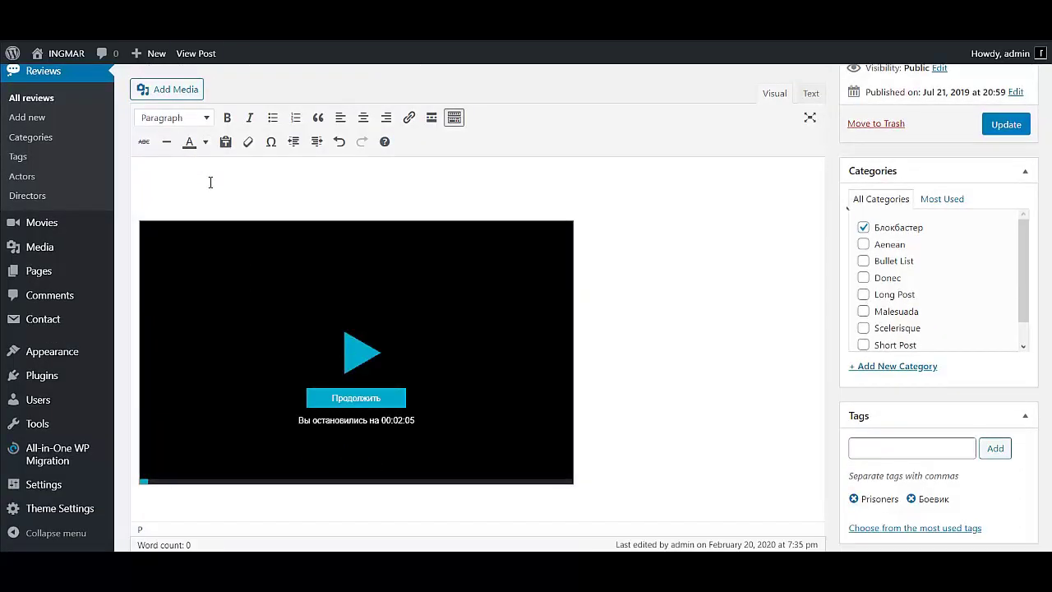
{"action": "key", "text": "ctrl+v"}
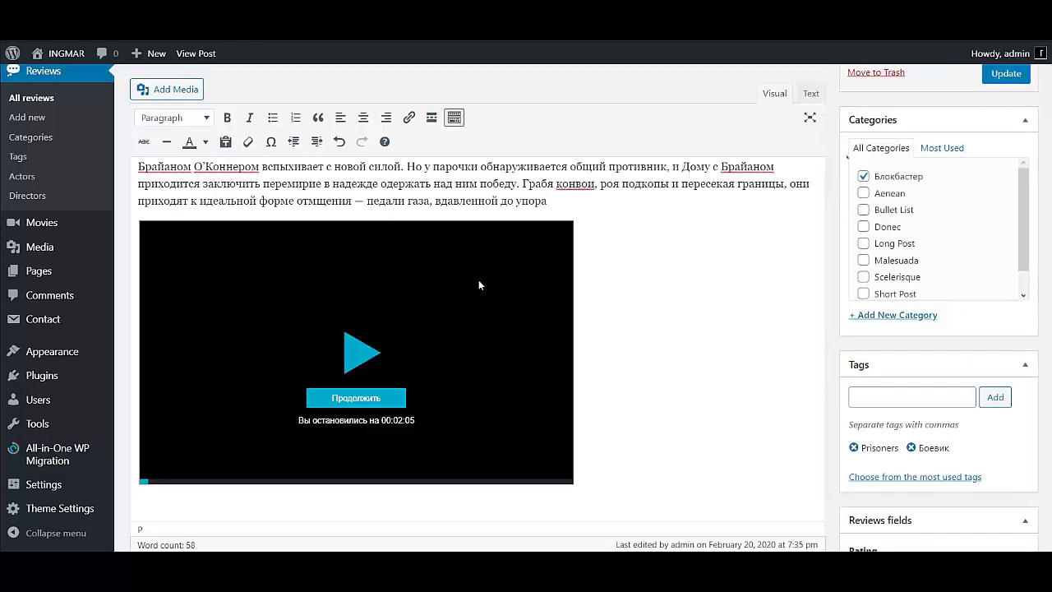
{"action": "scroll", "coordinate": [479, 285], "scroll_direction": "up", "scroll_amount": 2}
{"action": "left_click", "coordinate": [150, 221]}
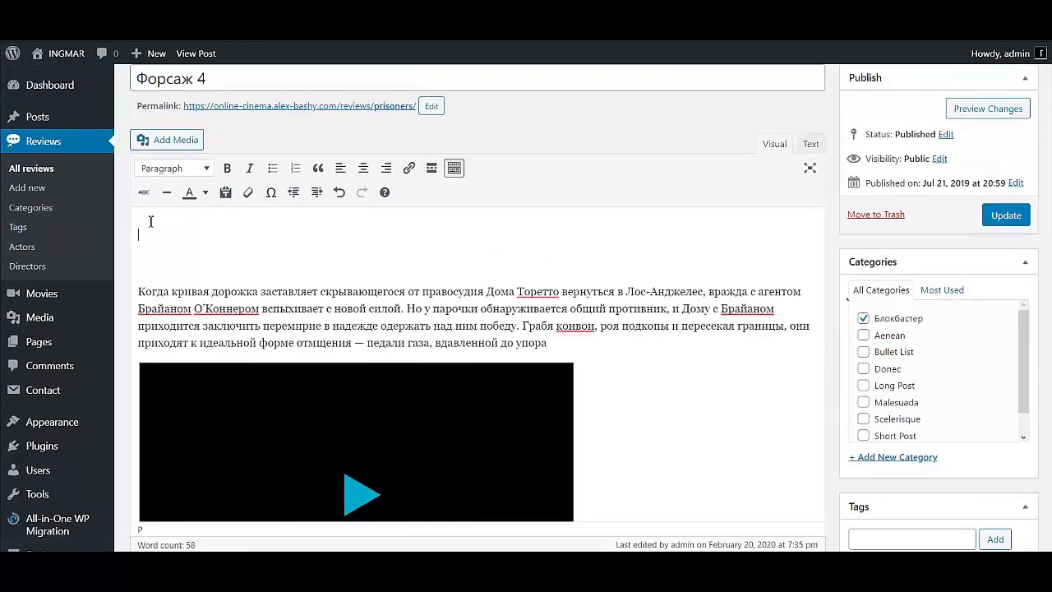
{"action": "key", "text": "Delete"}
{"action": "key", "text": "Delete"}
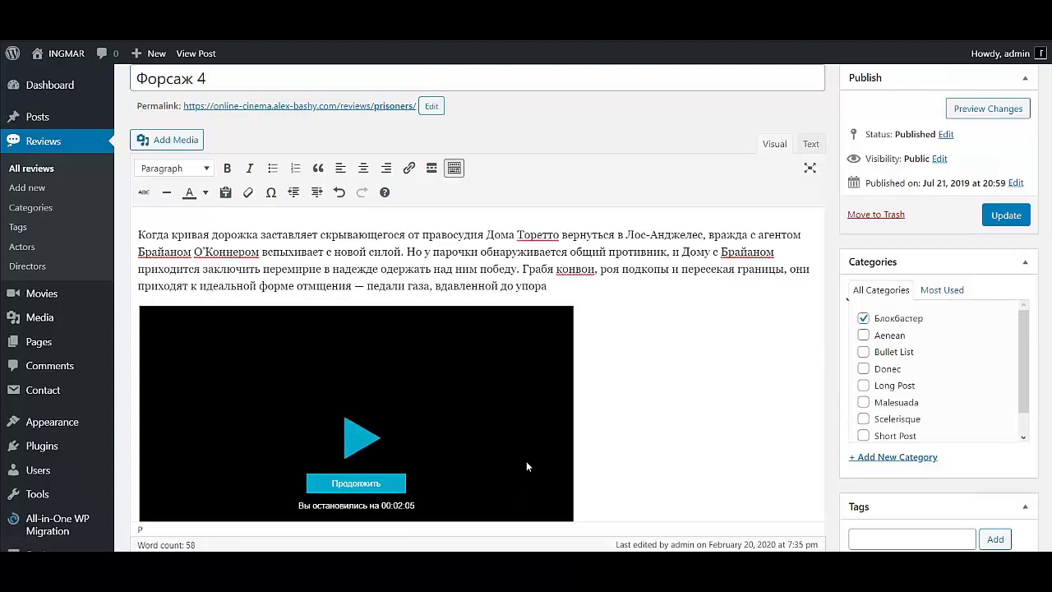
Step: Add the line "Смотреть Онлайн" between the description paragraph and the embedded player
{"action": "key", "text": "Return"}
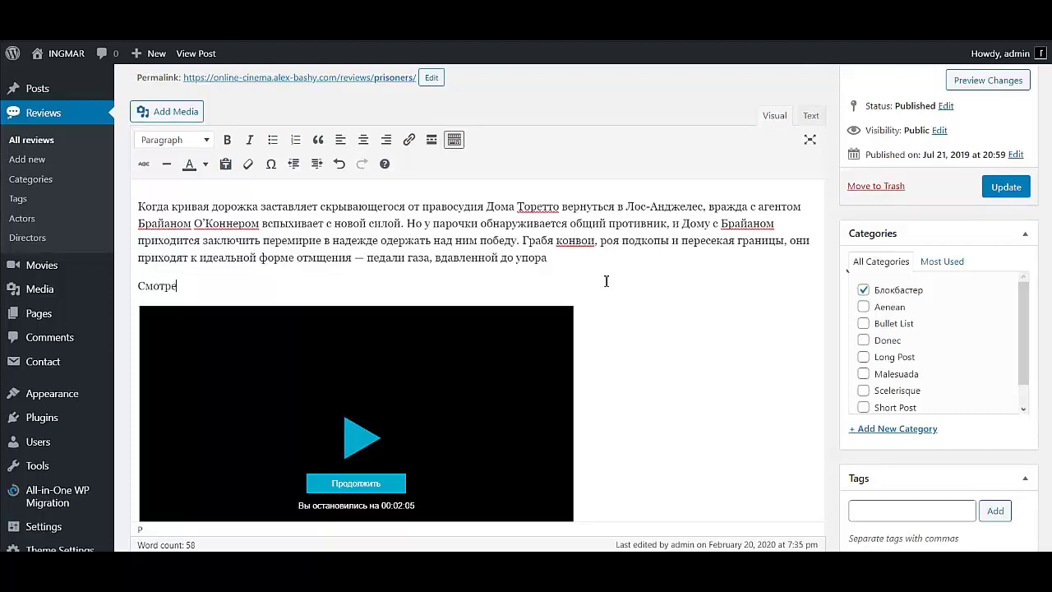
{"action": "type", "text": "Смотреть Онл"}
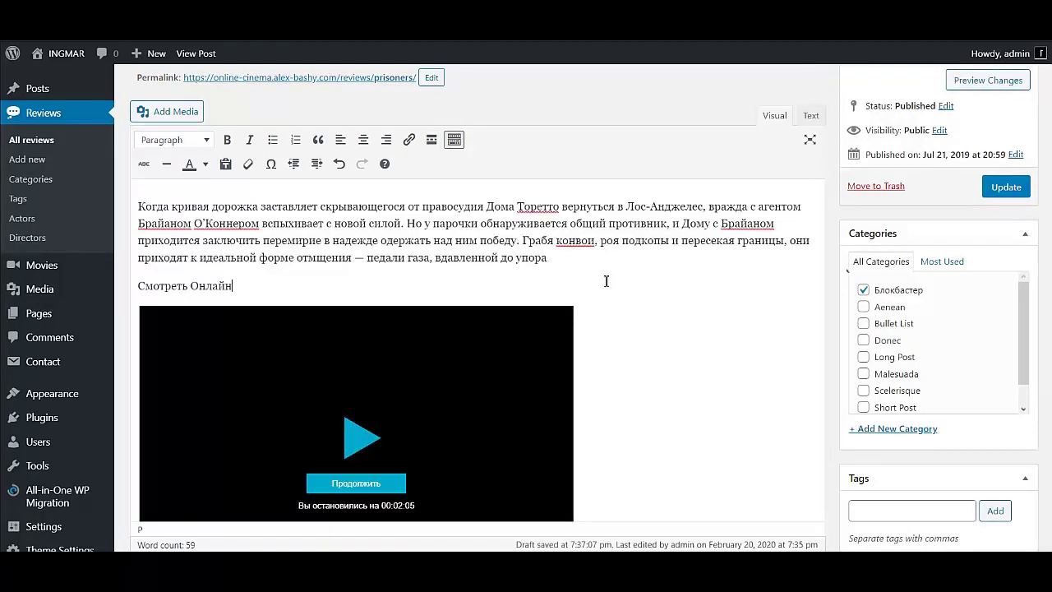
Step: Finish the line "Смотреть Онлайн" above the embedded player, centre it and make it bold
{"action": "type", "text": "айн"}
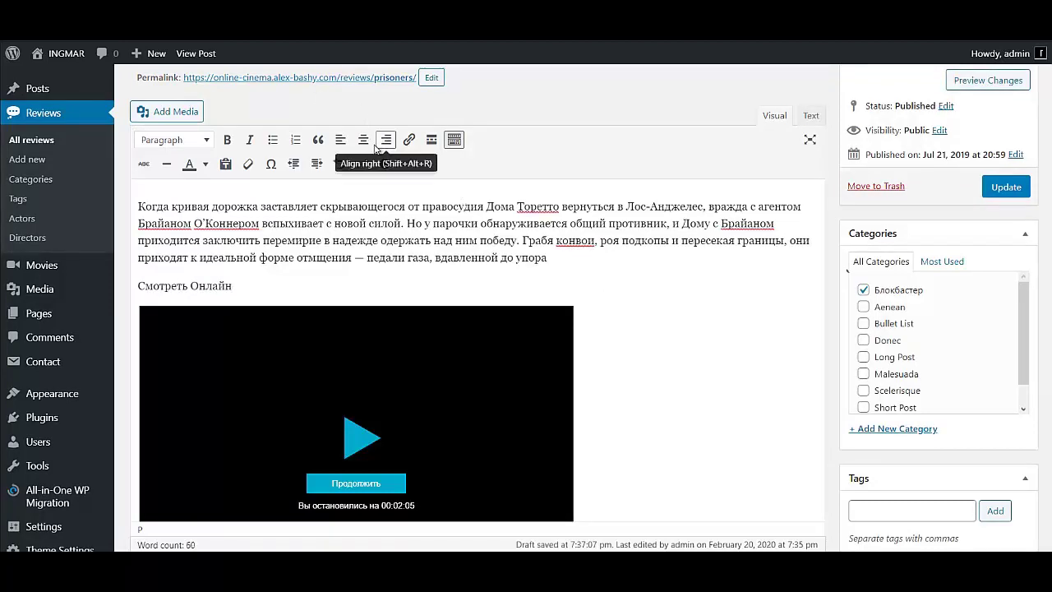
{"action": "left_click", "coordinate": [363, 140]}
{"action": "left_click_drag", "start_coordinate": [526, 288], "coordinate": [403, 289]}
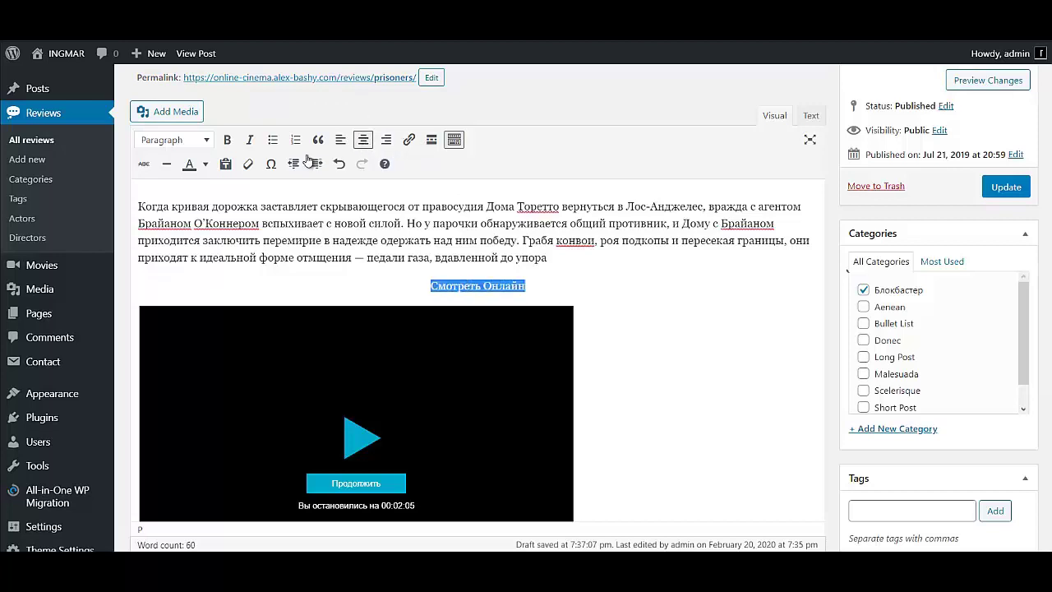
{"action": "left_click", "coordinate": [227, 140]}
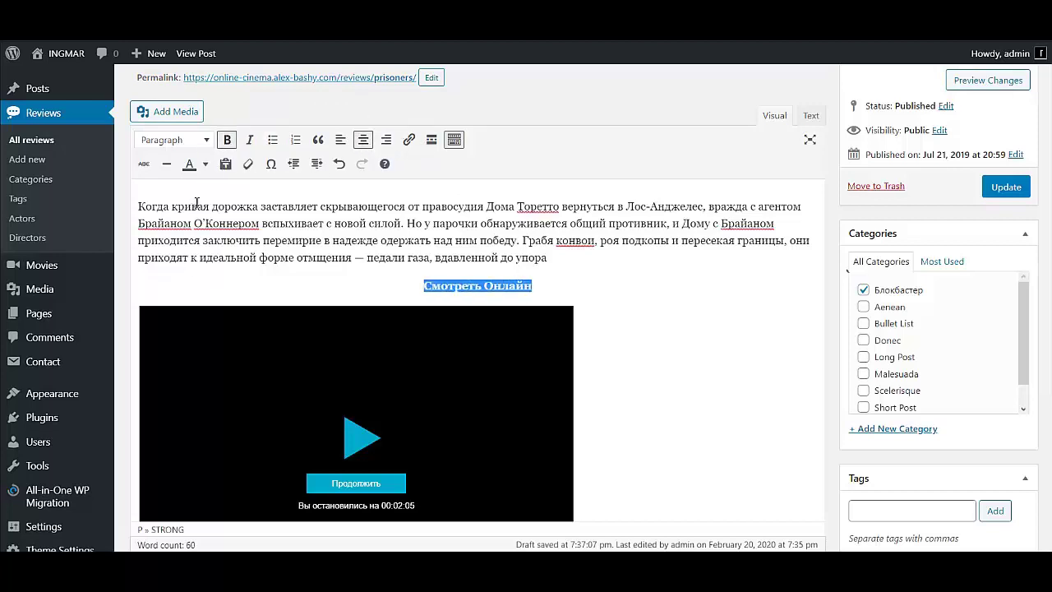
Step: Format the "Смотреть Онлайн" line as Heading 1, trying Heading 2 first
{"action": "left_click", "coordinate": [206, 141]}
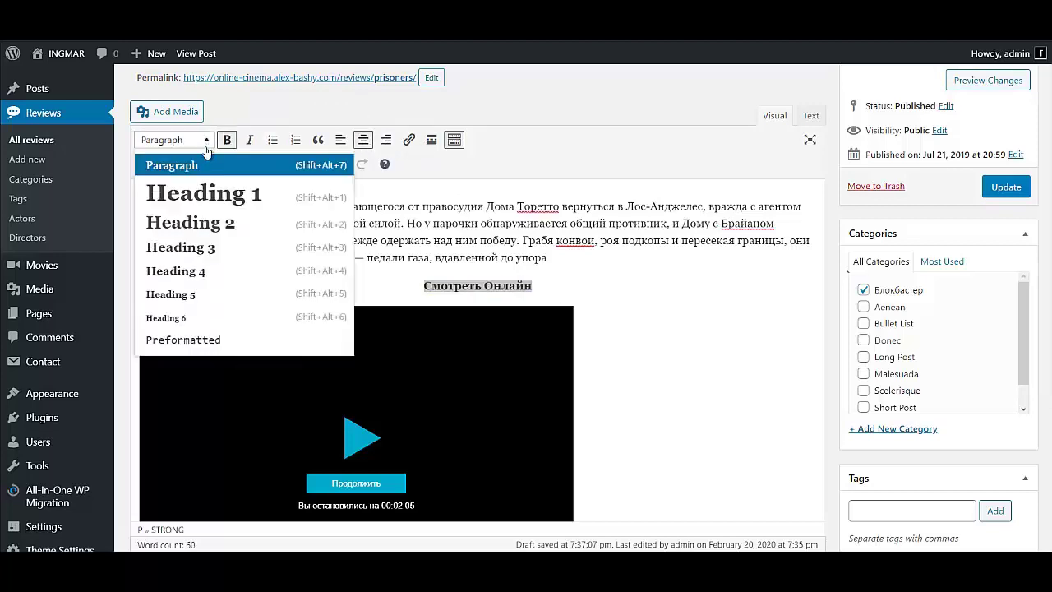
{"action": "left_click", "coordinate": [220, 227]}
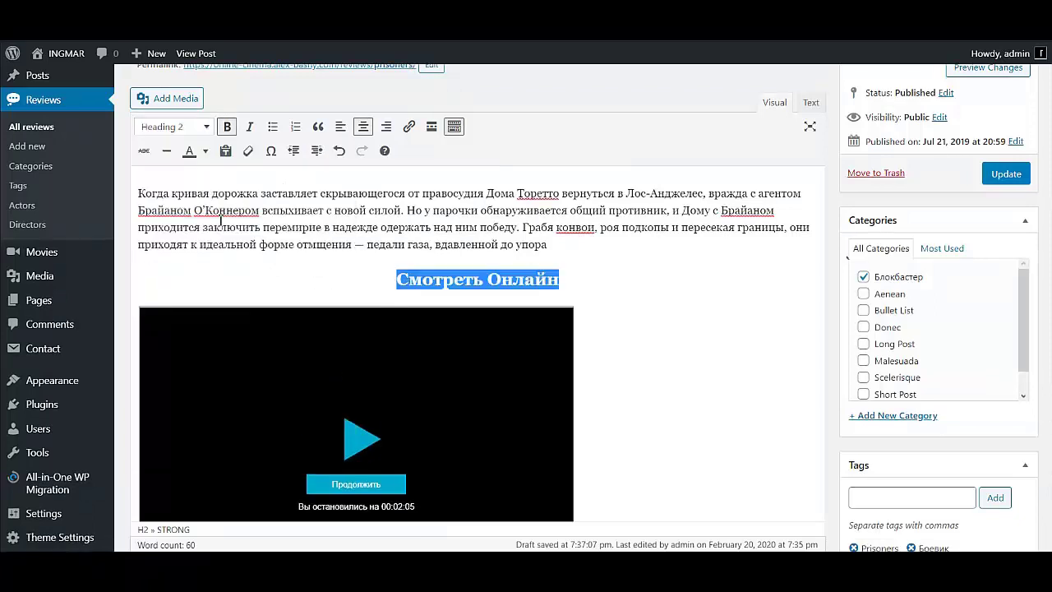
{"action": "left_click", "coordinate": [202, 126]}
{"action": "left_click", "coordinate": [212, 186]}
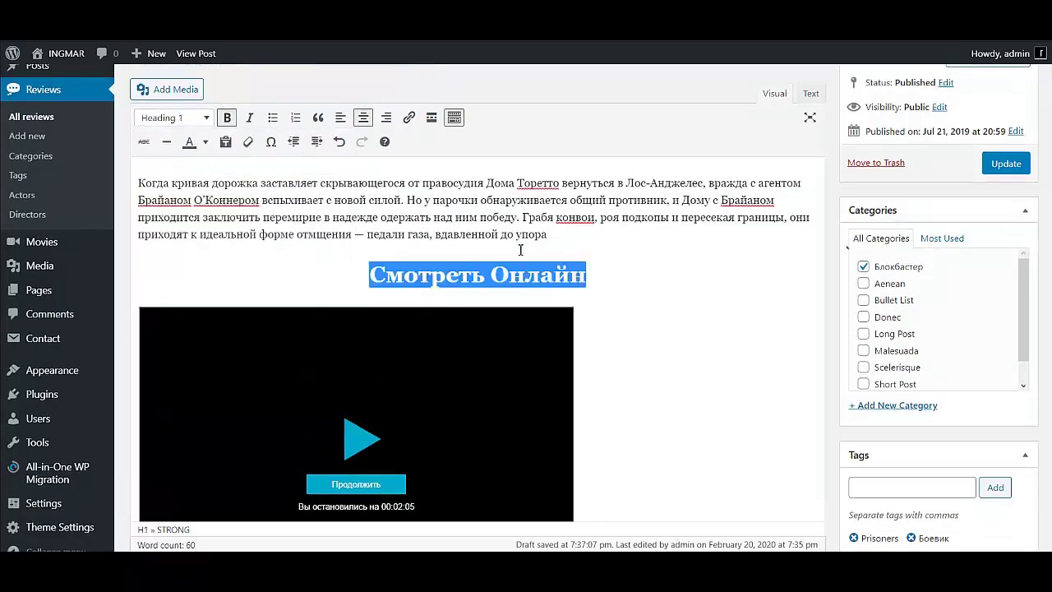
{"action": "left_click", "coordinate": [652, 273]}
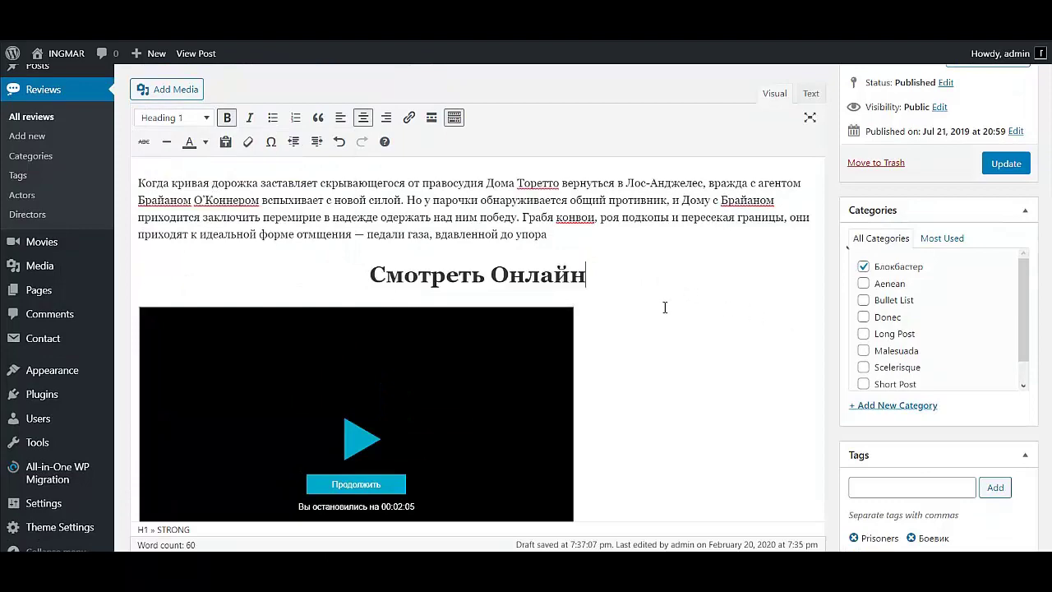
Step: Clear the whole description text from the review's excerpt
{"action": "scroll", "coordinate": [665, 308], "scroll_direction": "down", "scroll_amount": 2}
{"action": "scroll", "coordinate": [665, 308], "scroll_direction": "up", "scroll_amount": 3}
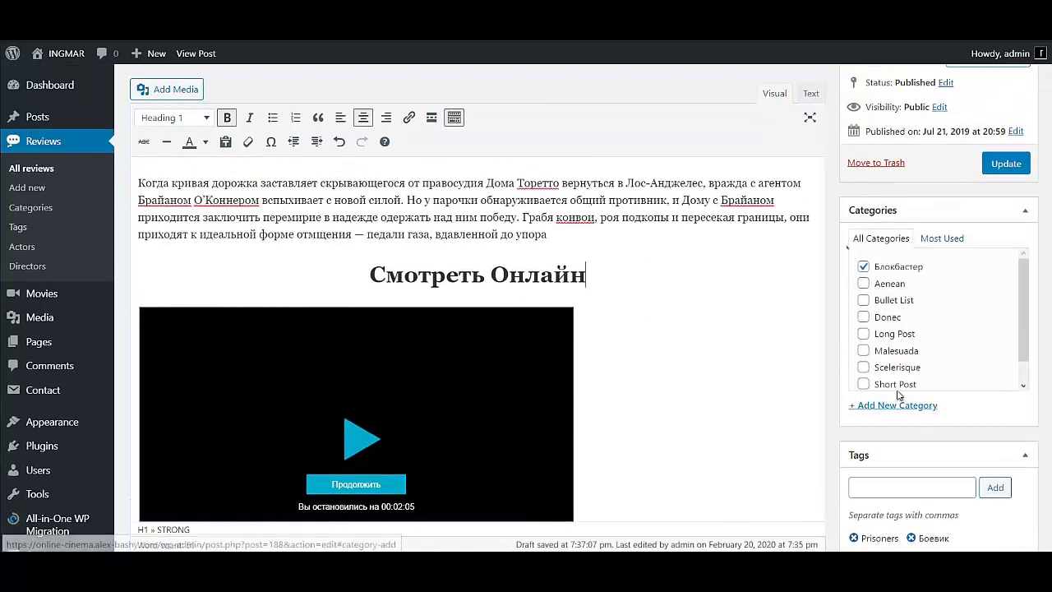
{"action": "scroll", "coordinate": [688, 394], "scroll_direction": "down", "scroll_amount": 5}
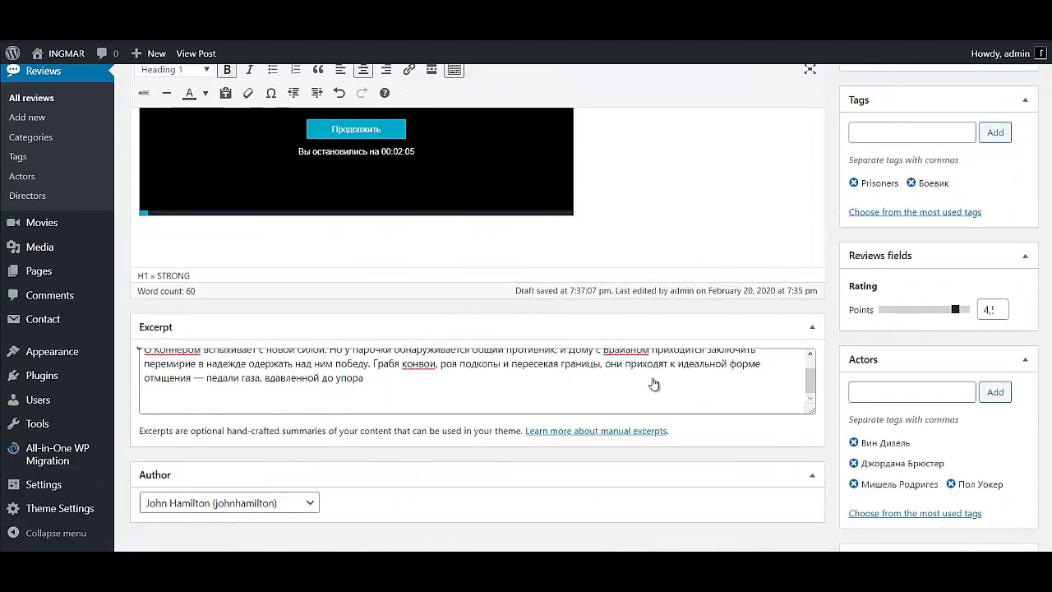
{"action": "scroll", "coordinate": [662, 374], "scroll_direction": "down", "scroll_amount": 2}
{"action": "scroll", "coordinate": [360, 251], "scroll_direction": "up", "scroll_amount": 1}
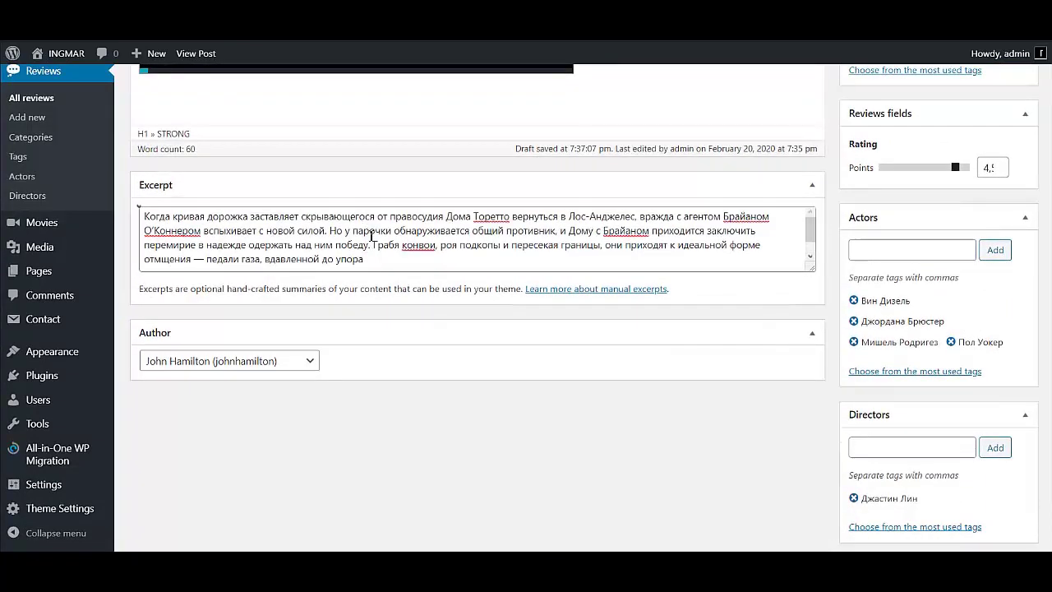
{"action": "triple_click", "coordinate": [360, 251]}
{"action": "key", "text": "BackSpace"}
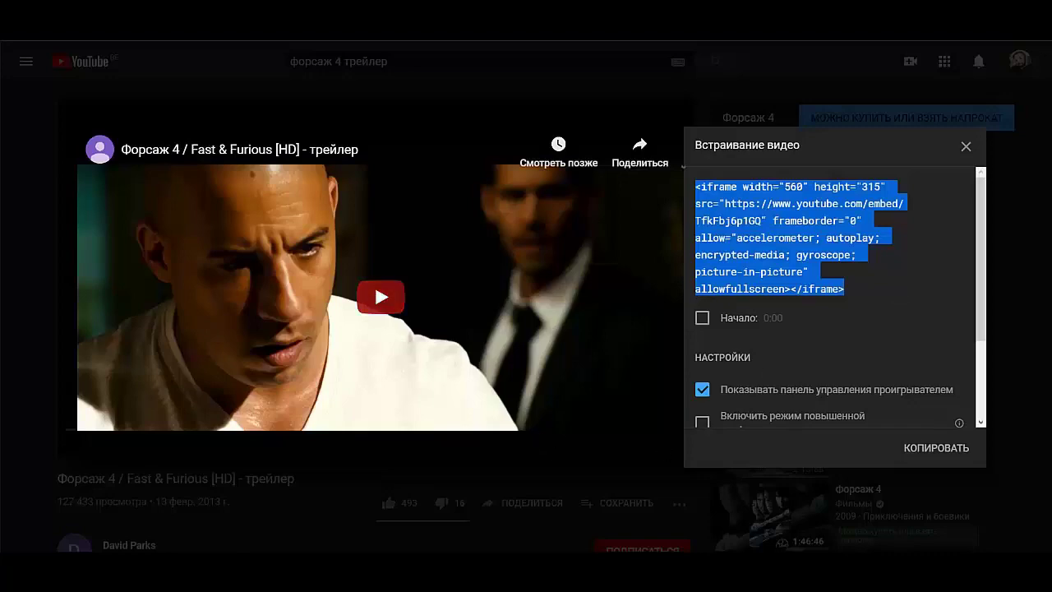
Step: Switch to YouTube, close the old trailer's embed dialog and open the embed code of "Форсаж 4 (2009) — русский трейлер"
{"action": "left_click", "coordinate": [966, 146]}
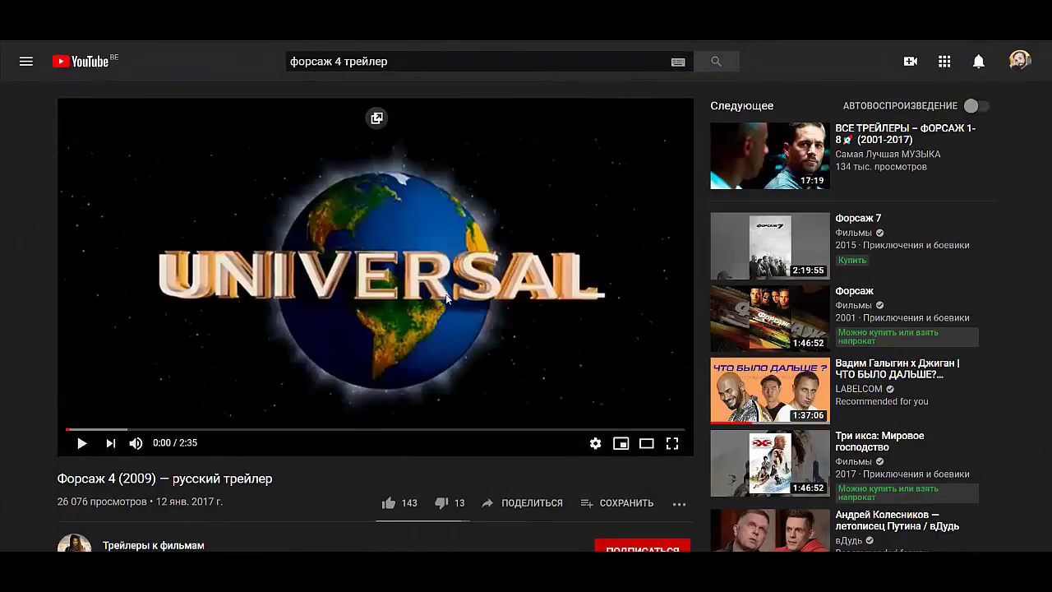
{"action": "left_click", "coordinate": [513, 503]}
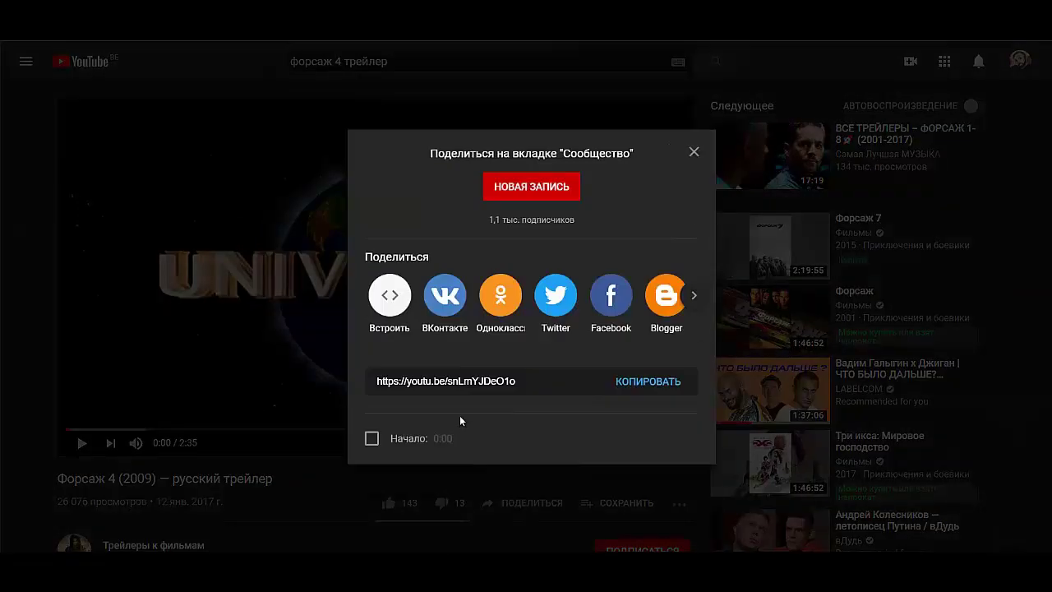
{"action": "left_click", "coordinate": [391, 297]}
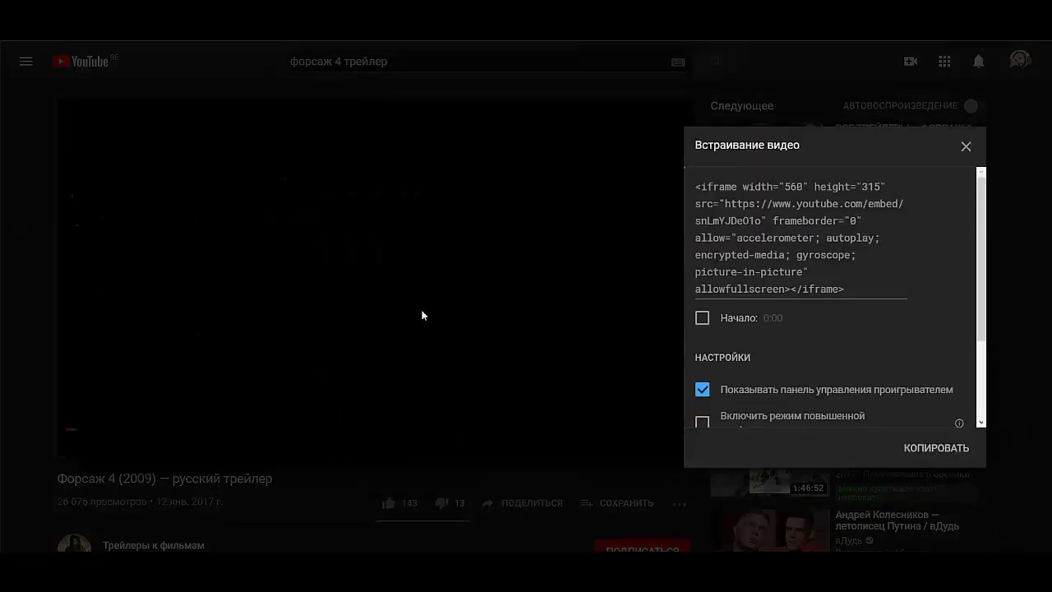
Step: Enable the start time option at 0:00 and copy the trailer's entire iframe embed code
{"action": "scroll", "coordinate": [831, 340], "scroll_direction": "down", "scroll_amount": 1}
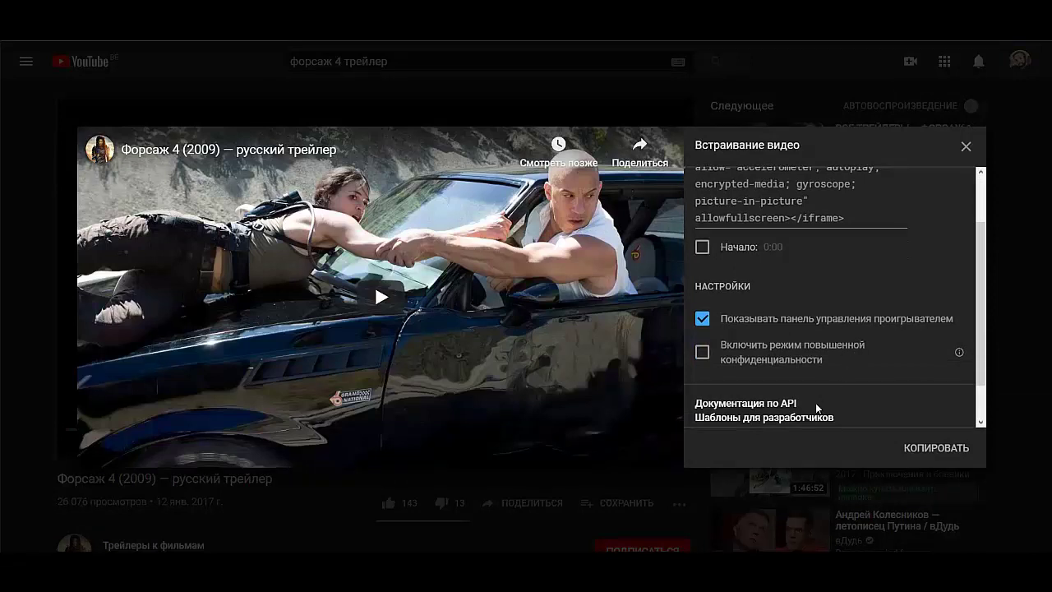
{"action": "scroll", "coordinate": [813, 399], "scroll_direction": "down", "scroll_amount": 1}
{"action": "scroll", "coordinate": [813, 382], "scroll_direction": "up", "scroll_amount": 2}
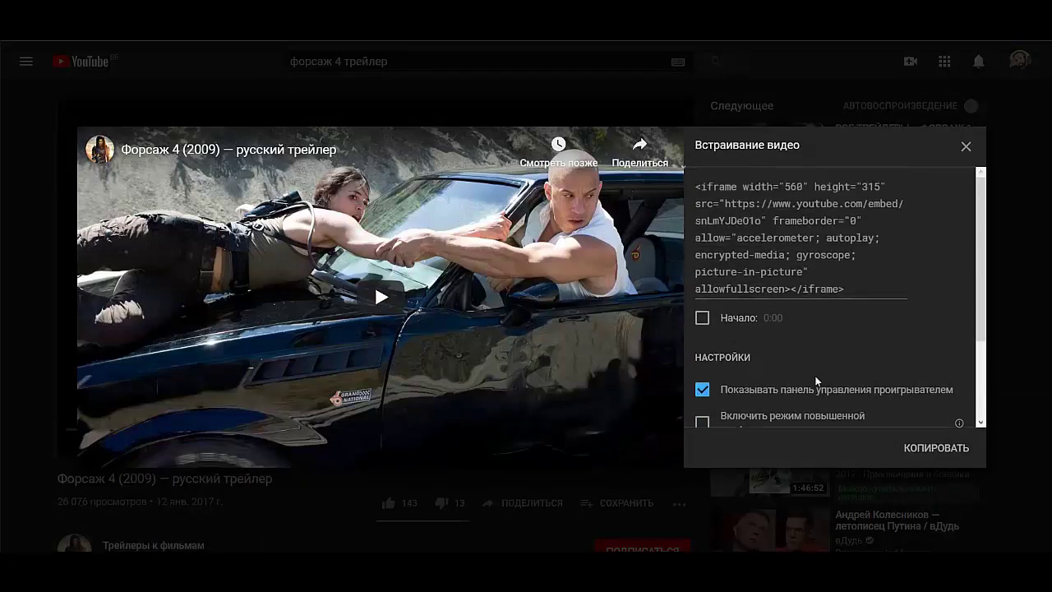
{"action": "left_click", "coordinate": [702, 318]}
{"action": "left_click_drag", "start_coordinate": [841, 288], "coordinate": [678, 187]}
{"action": "key", "text": "ctrl+c"}
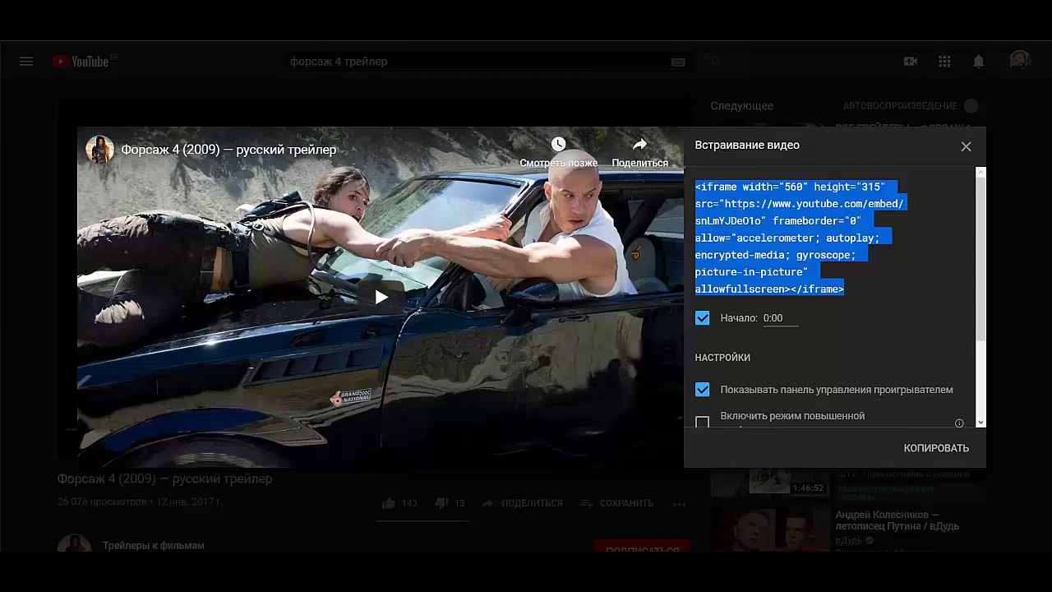
Step: Switch back to WordPress, paste the trailer's embed code into the empty excerpt and update the review
{"action": "key", "text": "ctrl+Tab"}
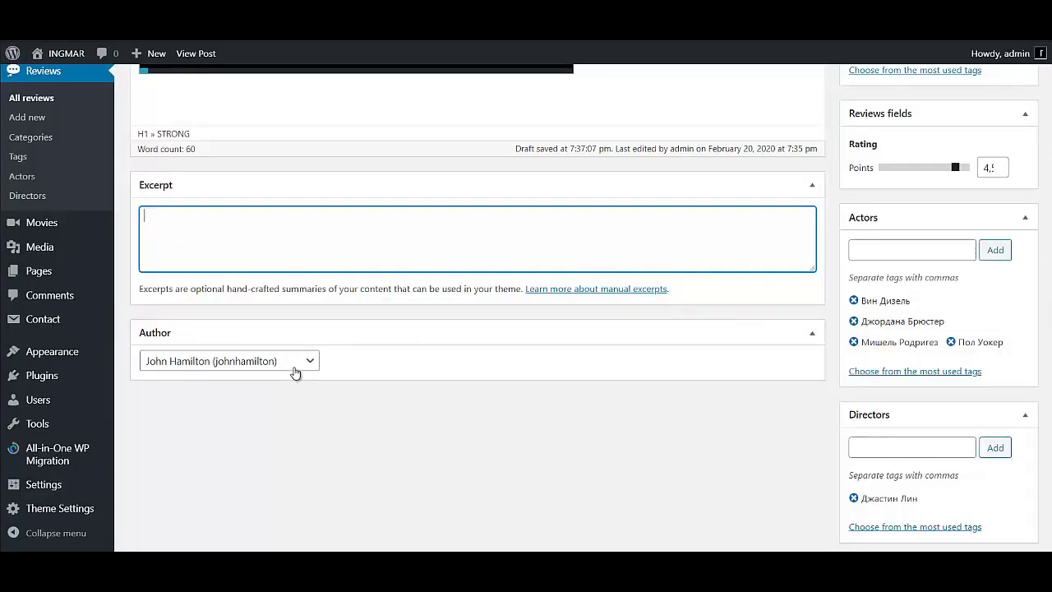
{"action": "key", "text": "ctrl+v"}
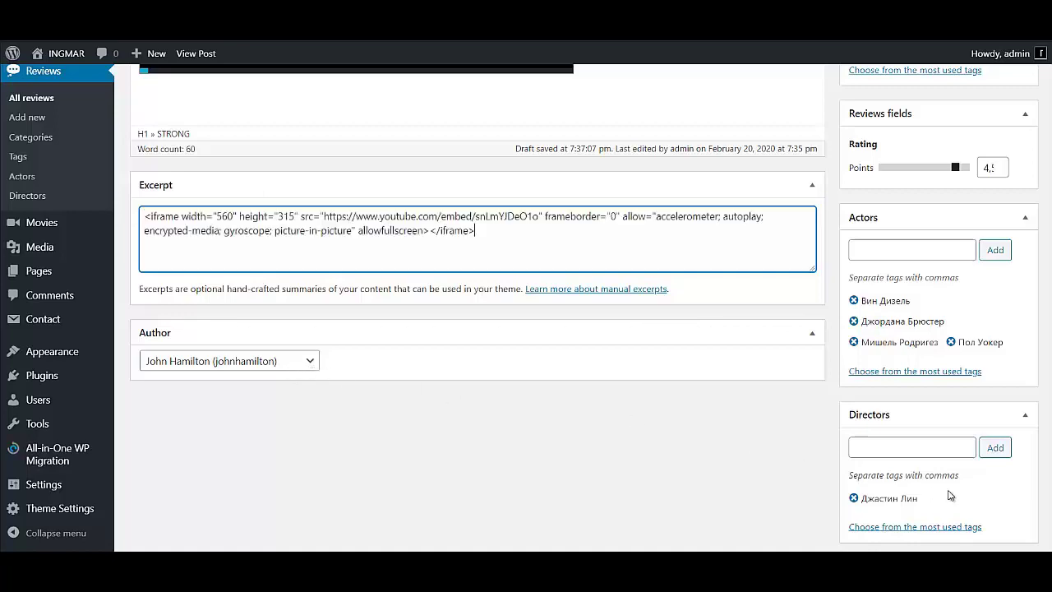
{"action": "scroll", "coordinate": [986, 258], "scroll_direction": "up", "scroll_amount": 10}
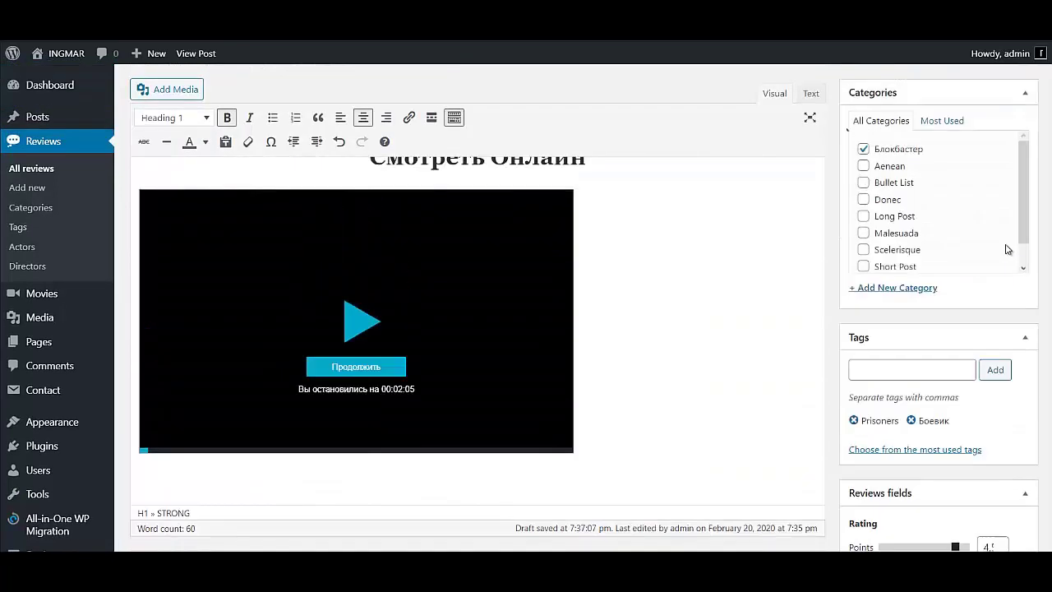
{"action": "left_click", "coordinate": [1011, 165]}
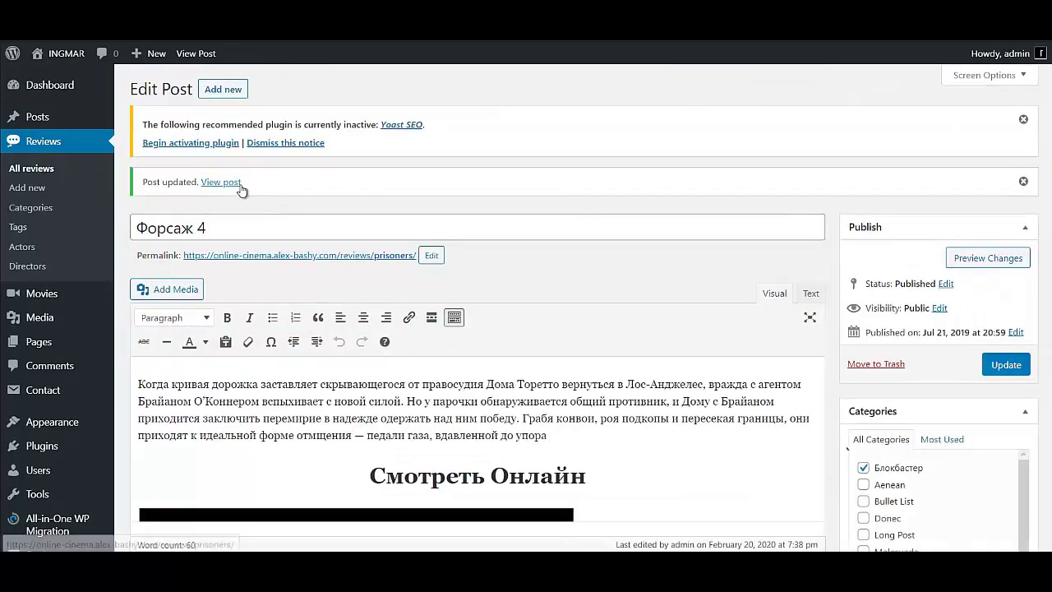
Step: View the published Форсаж 4 page and check the trailer, the description, the "Смотреть Онлайн" heading and the embedded player
{"action": "left_click", "coordinate": [234, 183]}
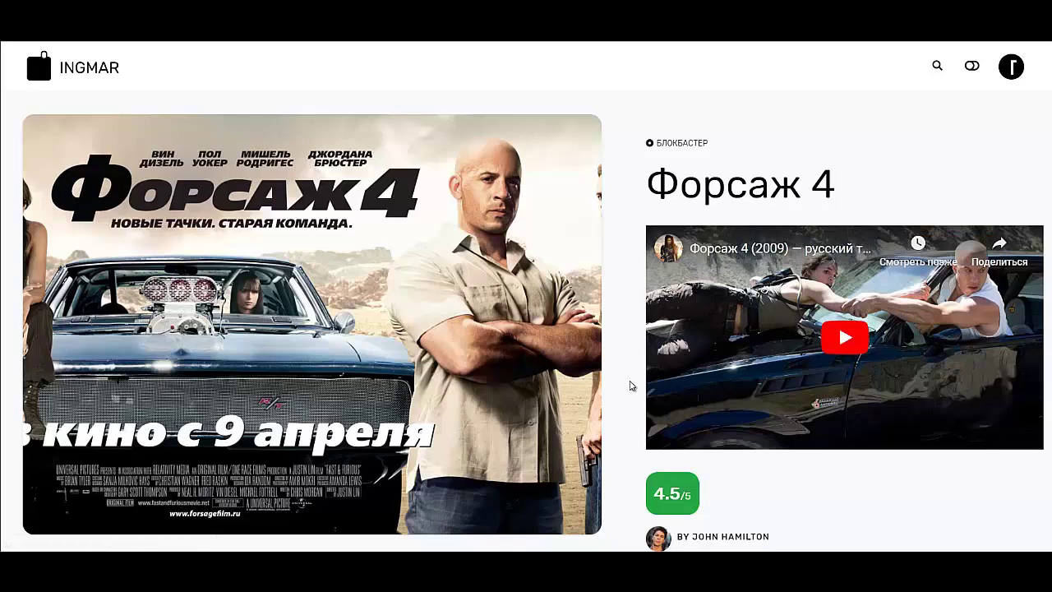
{"action": "scroll", "coordinate": [423, 400], "scroll_direction": "down", "scroll_amount": 3}
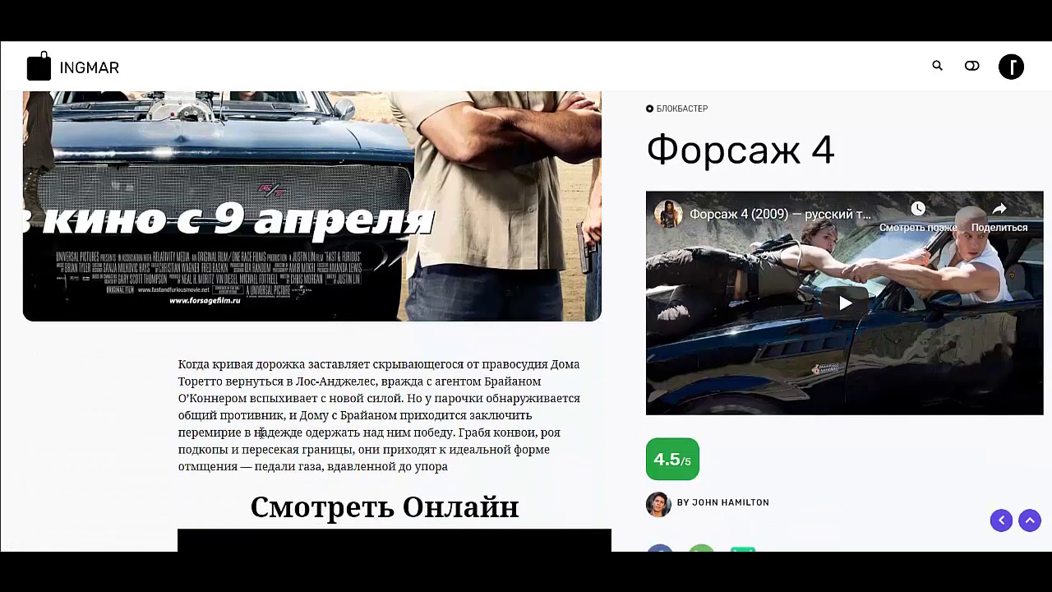
{"action": "scroll", "coordinate": [261, 432], "scroll_direction": "down", "scroll_amount": 1}
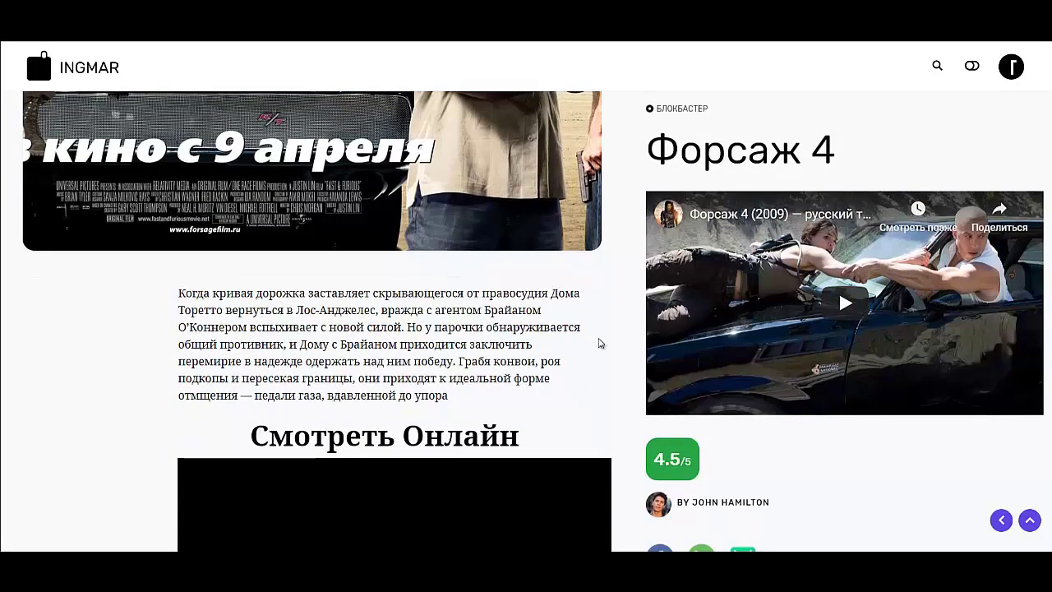
{"action": "scroll", "coordinate": [543, 370], "scroll_direction": "down", "scroll_amount": 4}
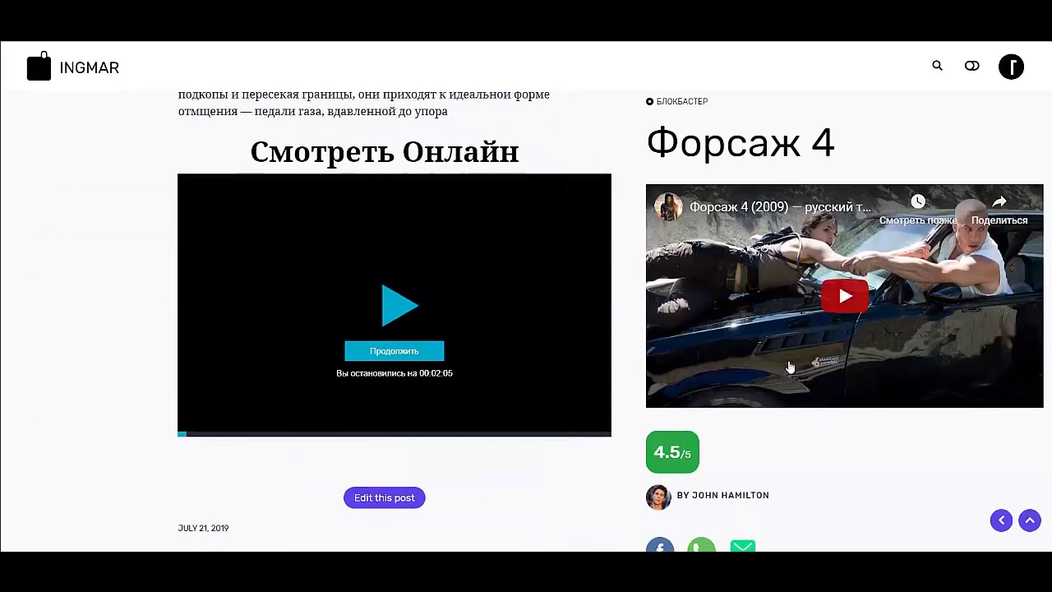
{"action": "scroll", "coordinate": [403, 394], "scroll_direction": "down", "scroll_amount": 4}
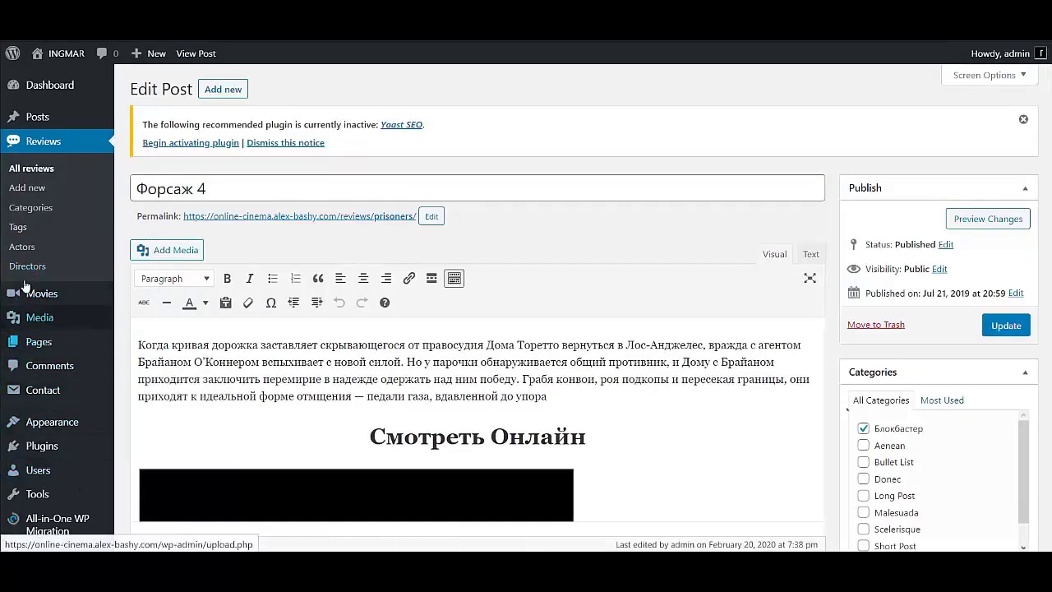
Step: Open the form for adding a new site user and enter "New Cinema" as the username
{"action": "scroll", "coordinate": [31, 168], "scroll_direction": "down", "scroll_amount": 2}
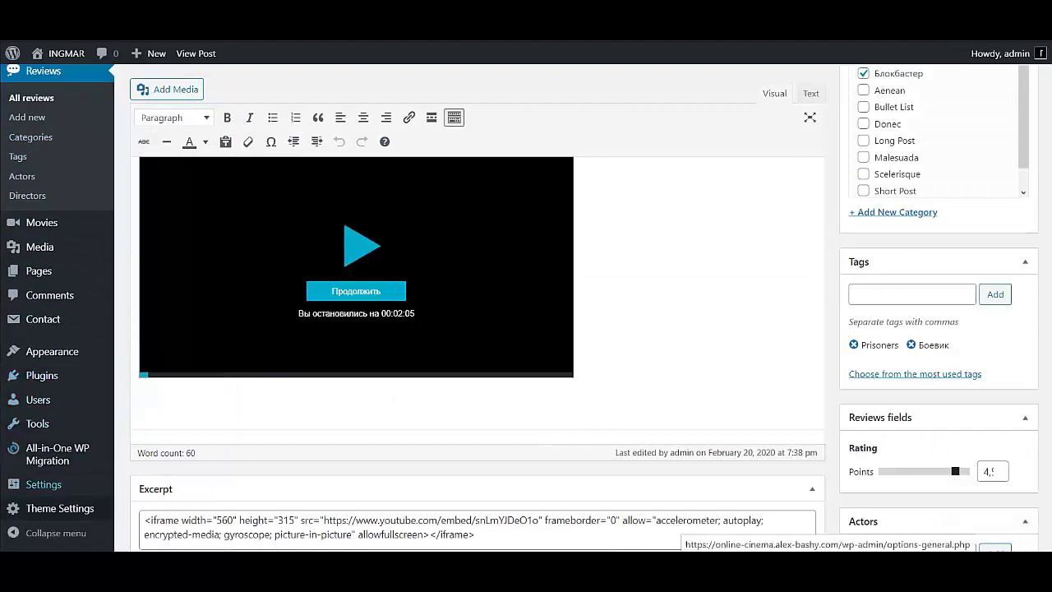
{"action": "mouse_move", "coordinate": [33, 398]}
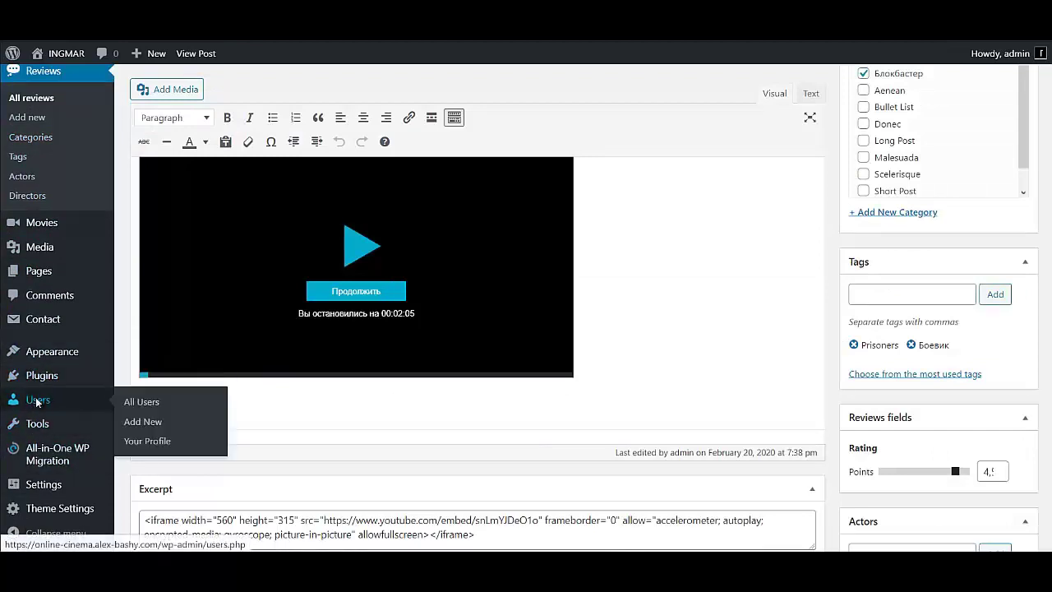
{"action": "left_click", "coordinate": [36, 402]}
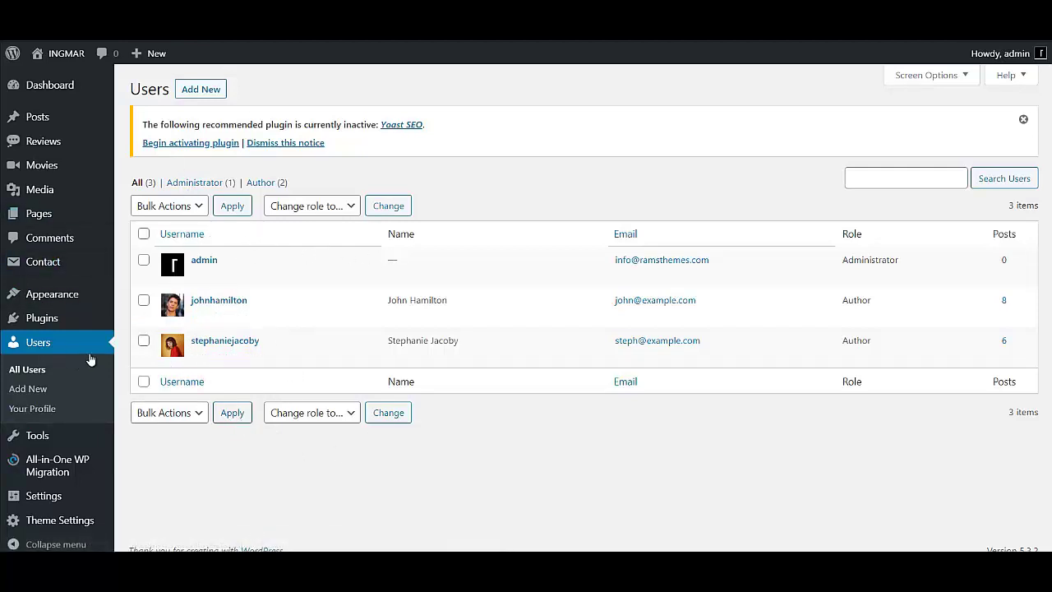
{"action": "left_click", "coordinate": [205, 92]}
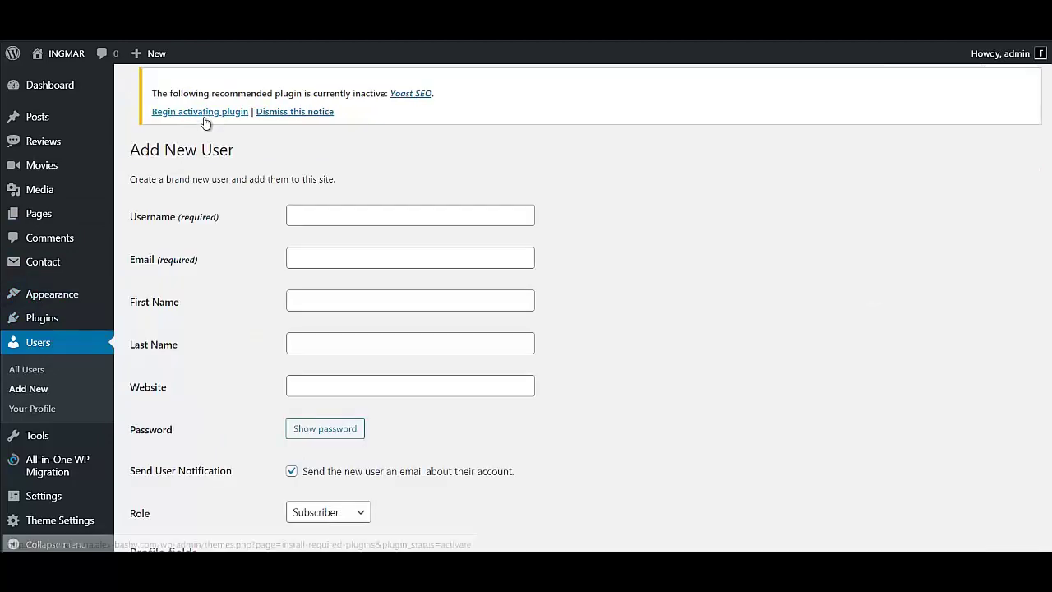
{"action": "left_click", "coordinate": [501, 214]}
{"action": "type", "text": "New Cinema"}
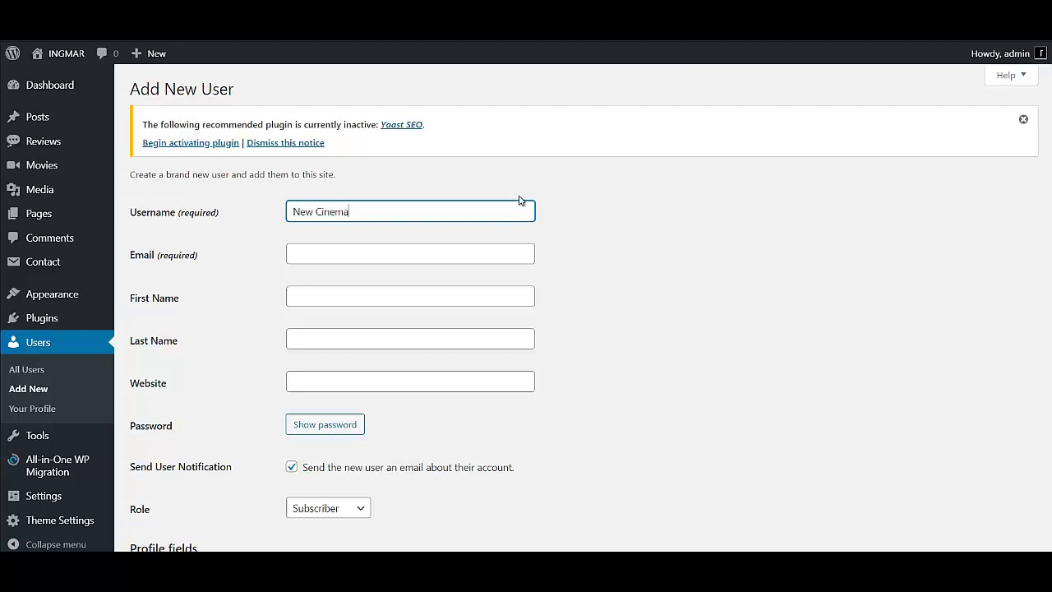
Step: Set the new user's custom profile picture to the media library portrait of a dark-haired woman in a light jacket
{"action": "scroll", "coordinate": [373, 451], "scroll_direction": "down", "scroll_amount": 3}
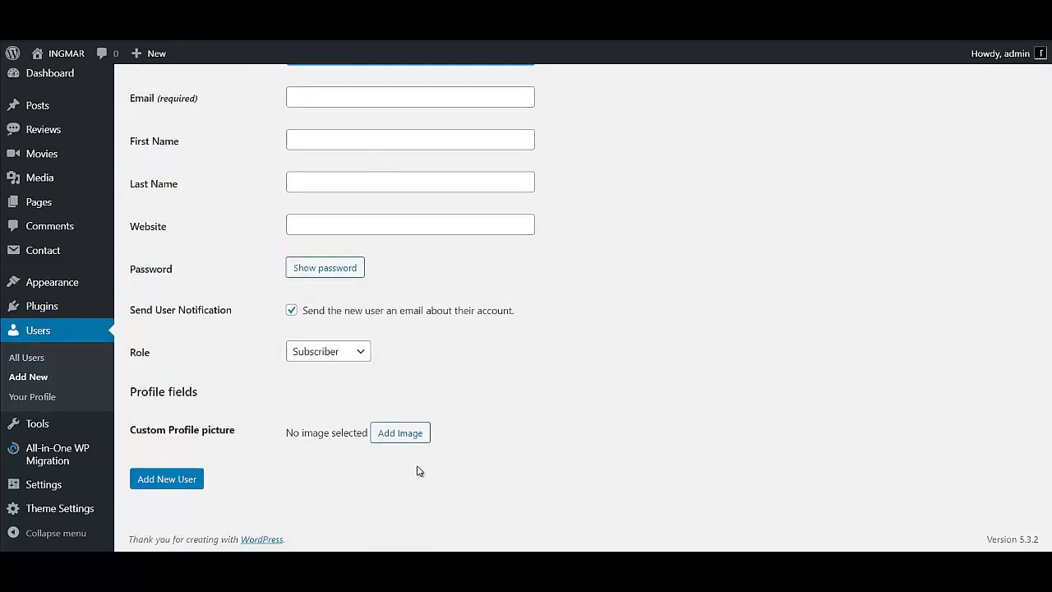
{"action": "left_click", "coordinate": [384, 432]}
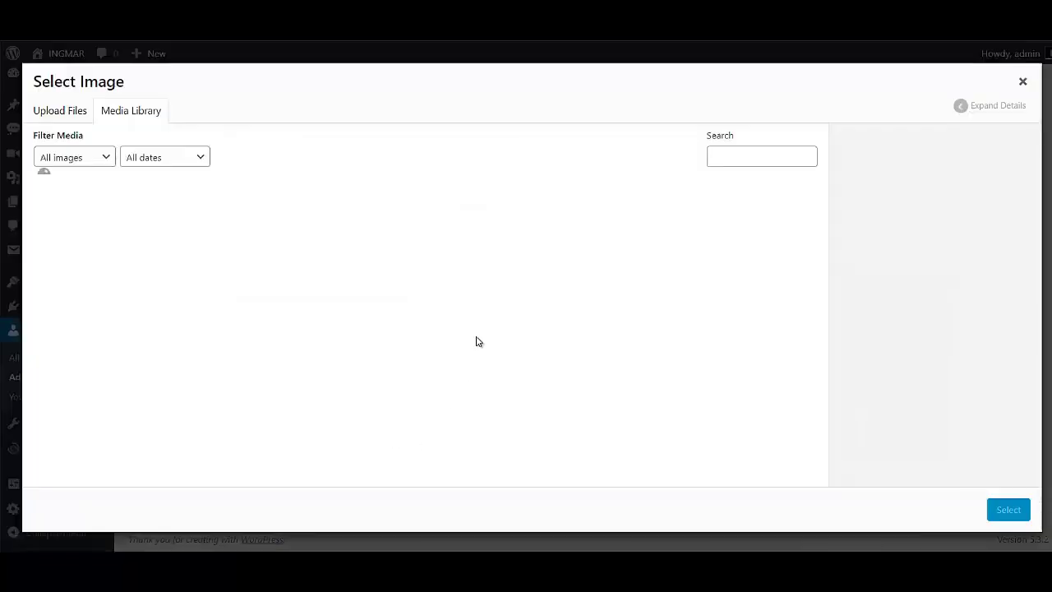
{"action": "scroll", "coordinate": [502, 395], "scroll_direction": "down", "scroll_amount": 10}
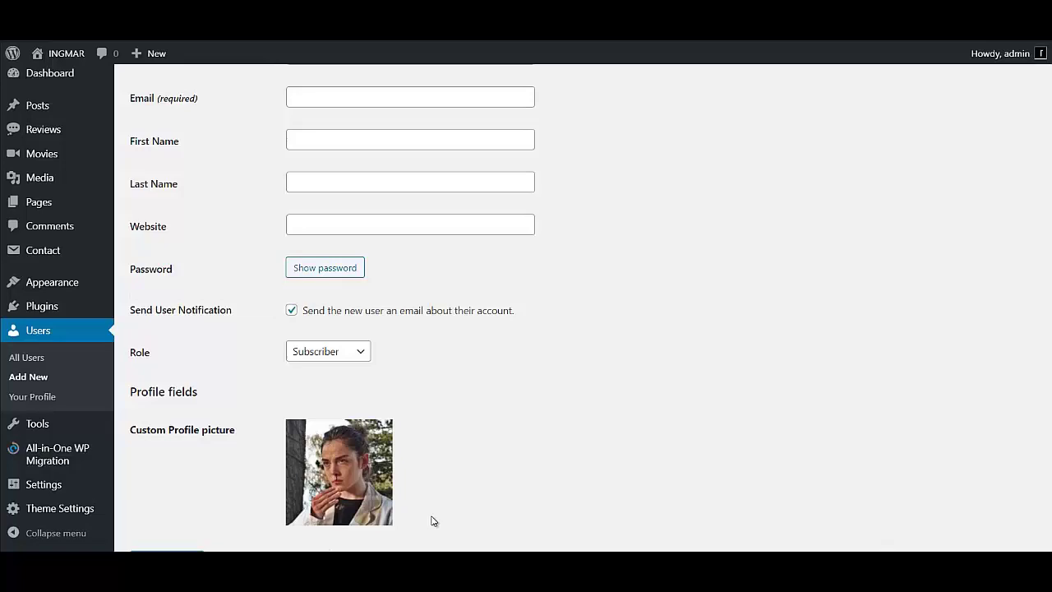
{"action": "scroll", "coordinate": [411, 476], "scroll_direction": "down", "scroll_amount": 1}
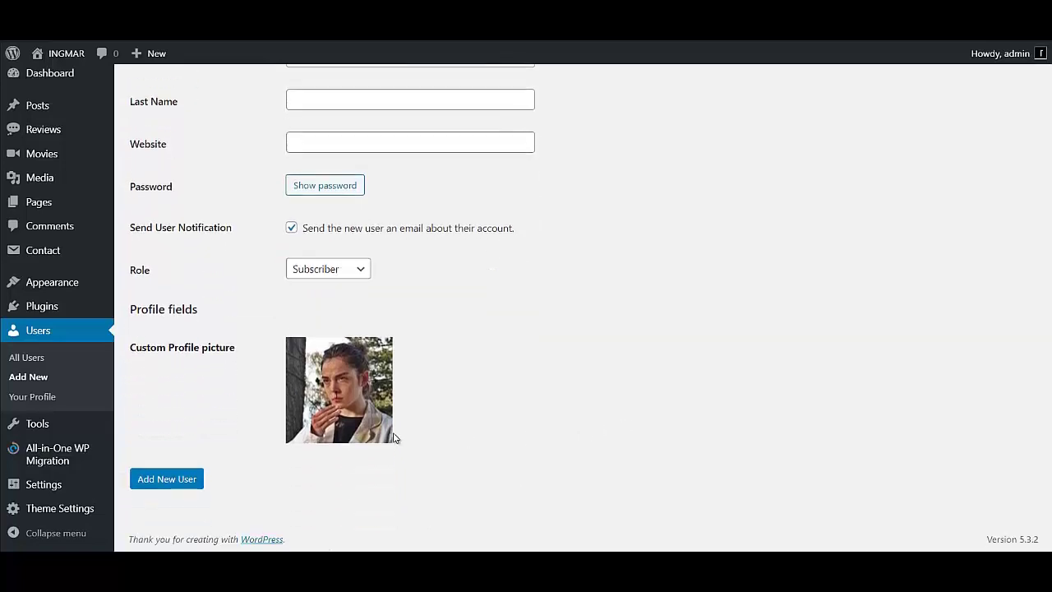
Step: Give the new user the Author role, fill in the required e-mail address and create the account
{"action": "scroll", "coordinate": [528, 416], "scroll_direction": "up", "scroll_amount": 3}
{"action": "scroll", "coordinate": [502, 430], "scroll_direction": "down", "scroll_amount": 3}
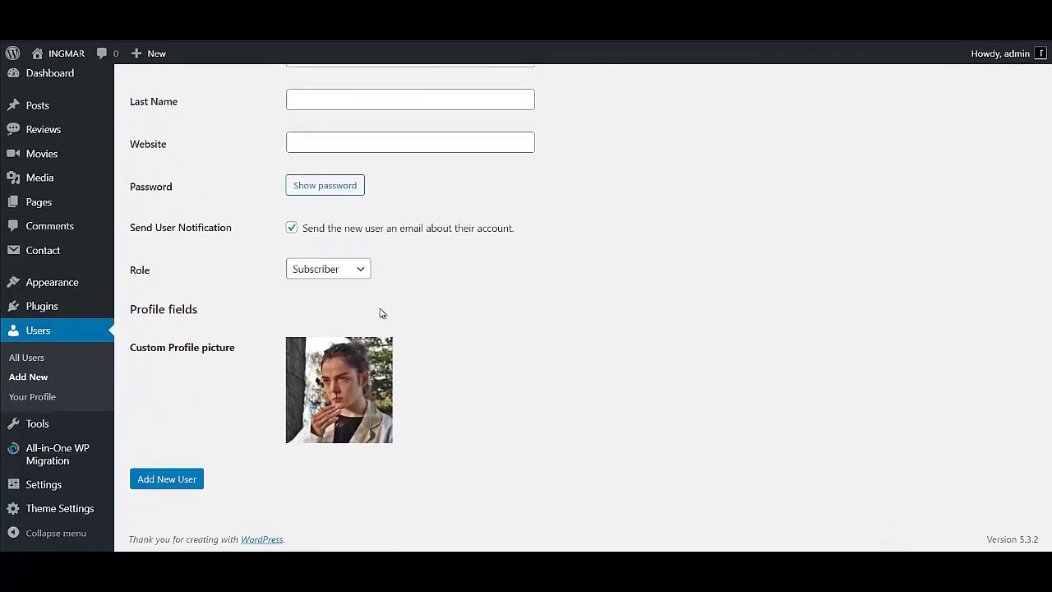
{"action": "left_click", "coordinate": [352, 276]}
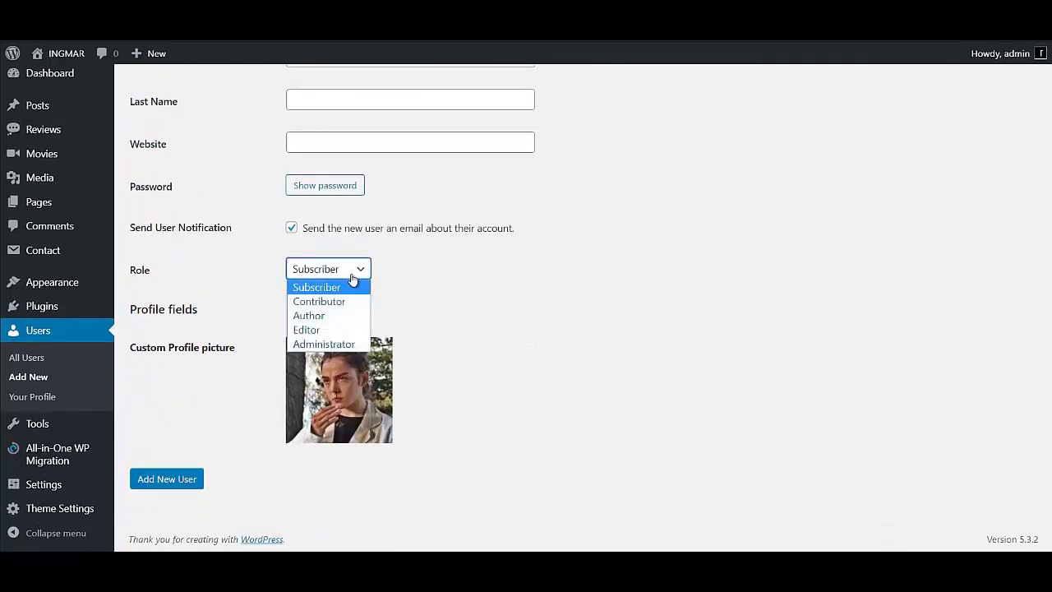
{"action": "left_click", "coordinate": [325, 316]}
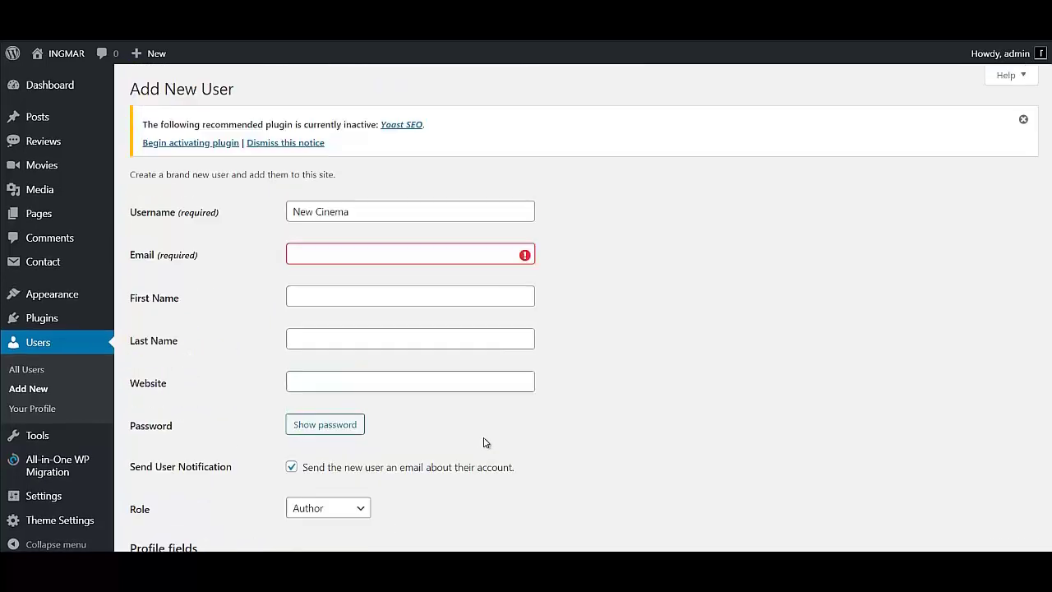
{"action": "left_click", "coordinate": [370, 250]}
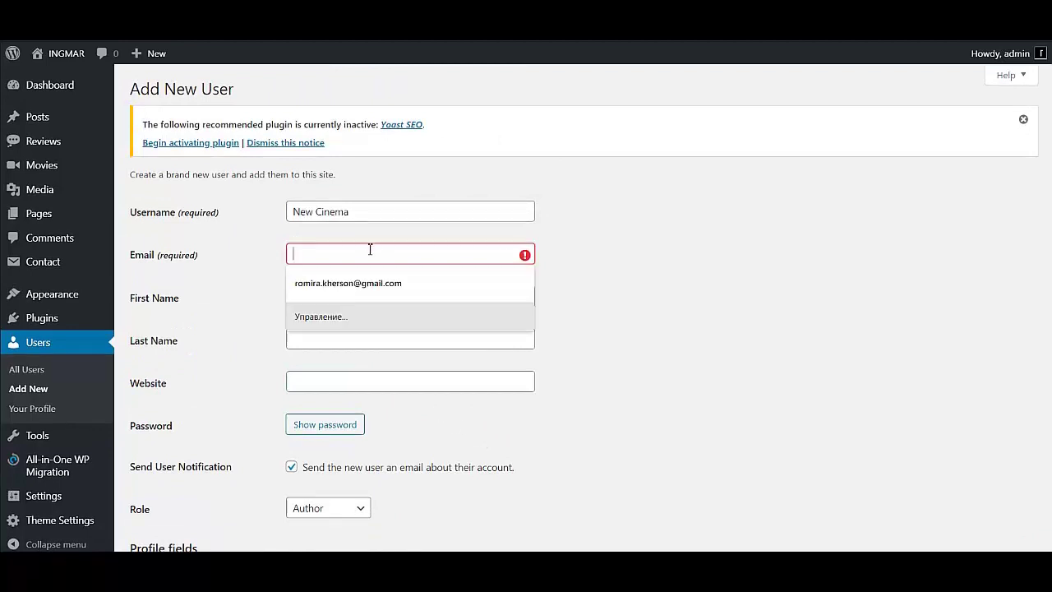
{"action": "scroll", "coordinate": [349, 444], "scroll_direction": "down", "scroll_amount": 3}
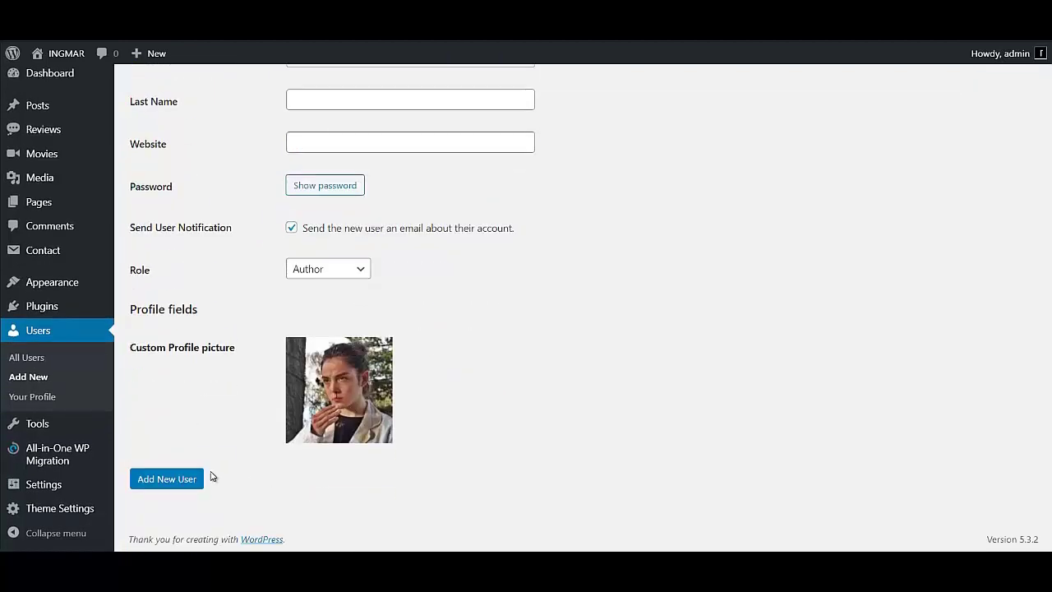
{"action": "left_click", "coordinate": [176, 479]}
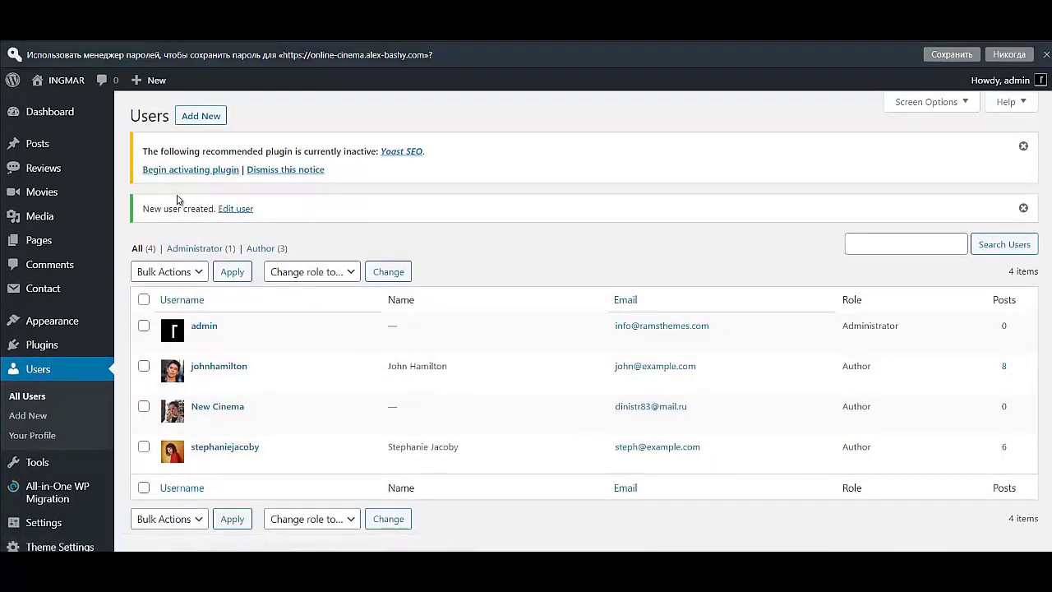
Step: Open the Форсаж 4 review for editing from the list of all reviews
{"action": "left_click", "coordinate": [39, 174]}
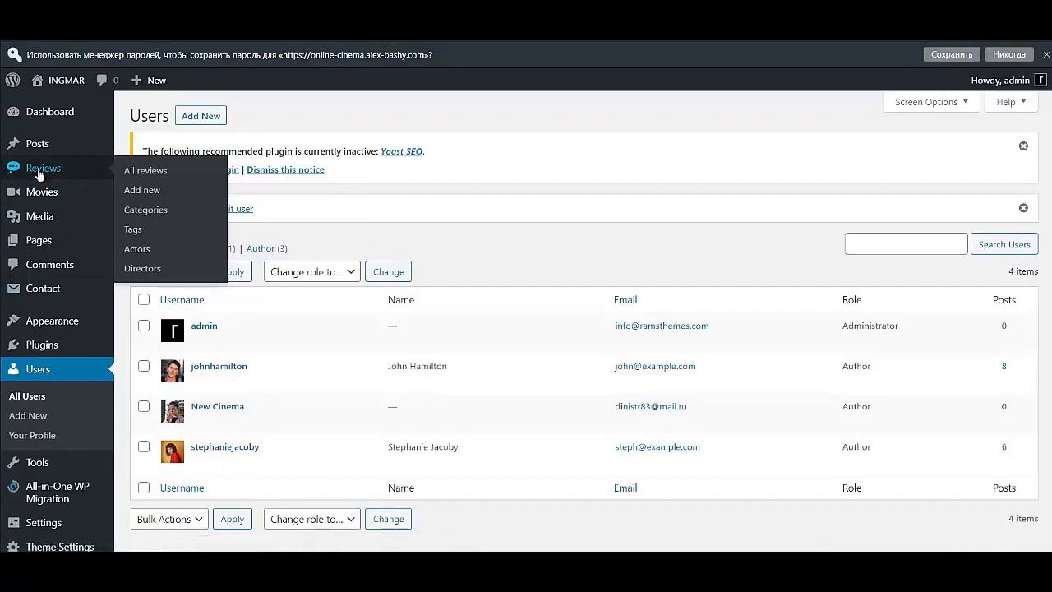
{"action": "scroll", "coordinate": [617, 411], "scroll_direction": "down", "scroll_amount": 5}
{"action": "scroll", "coordinate": [820, 458], "scroll_direction": "up", "scroll_amount": 1}
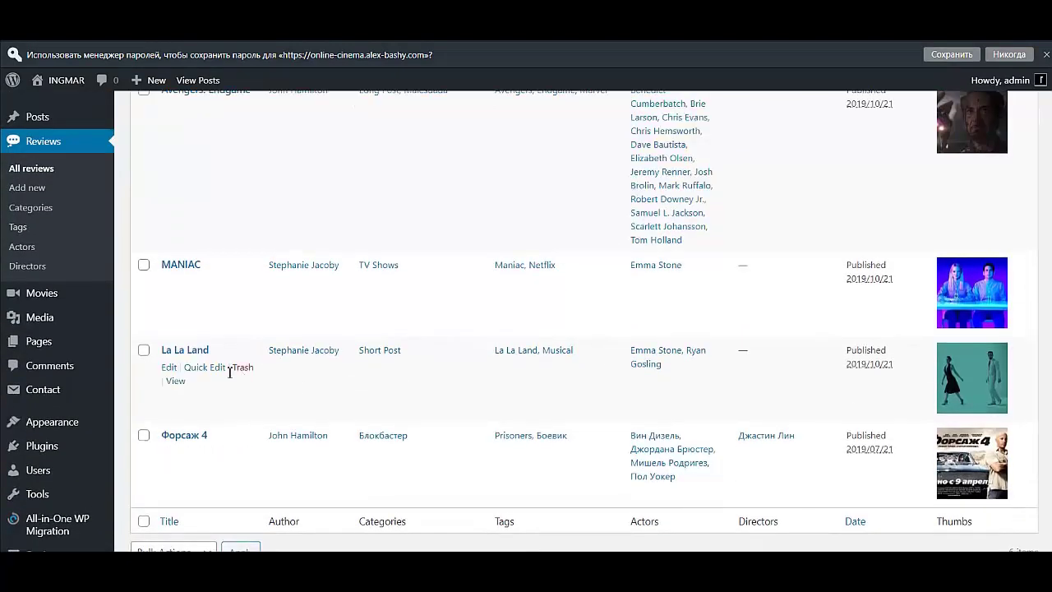
{"action": "left_click", "coordinate": [168, 453]}
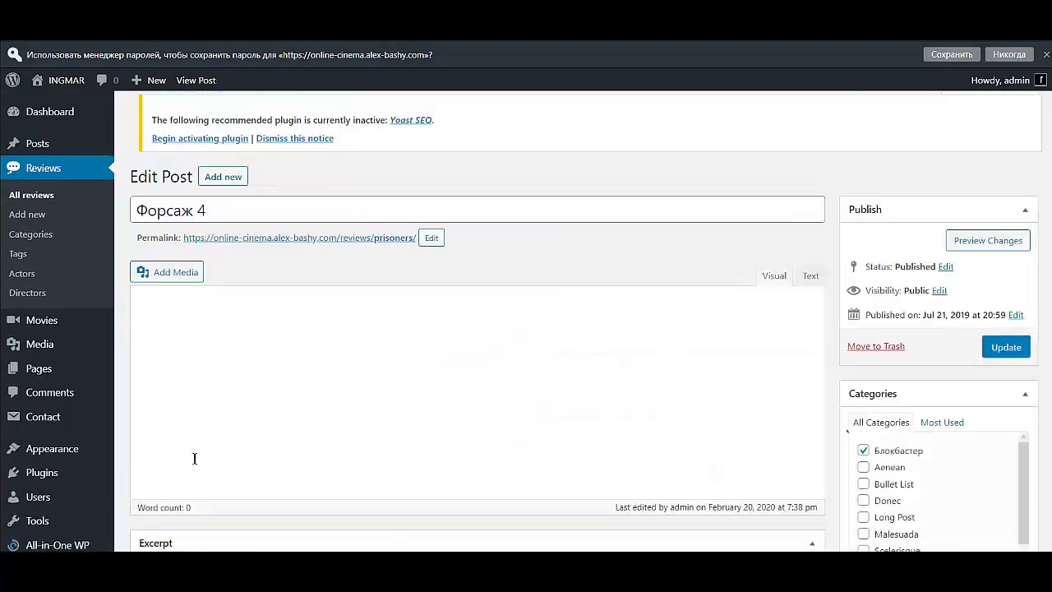
Step: Set the review's author to New Cinema and update the review
{"action": "scroll", "coordinate": [775, 469], "scroll_direction": "down", "scroll_amount": 4}
{"action": "scroll", "coordinate": [457, 423], "scroll_direction": "down", "scroll_amount": 4}
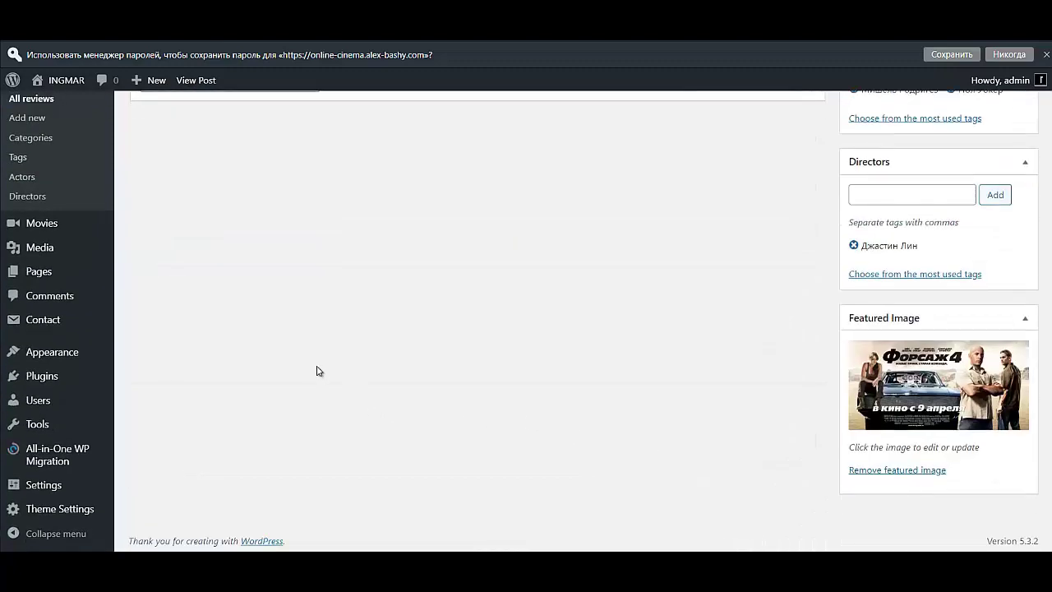
{"action": "scroll", "coordinate": [318, 370], "scroll_direction": "up", "scroll_amount": 3}
{"action": "left_click", "coordinate": [274, 296]}
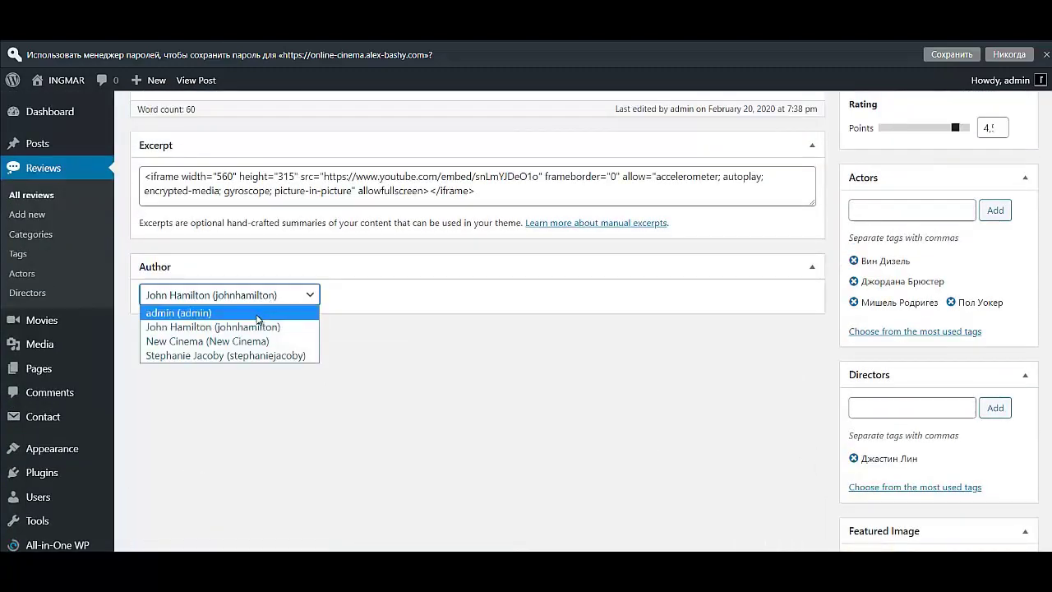
{"action": "left_click", "coordinate": [257, 344]}
{"action": "scroll", "coordinate": [998, 490], "scroll_direction": "up", "scroll_amount": 10}
{"action": "left_click", "coordinate": [1010, 329]}
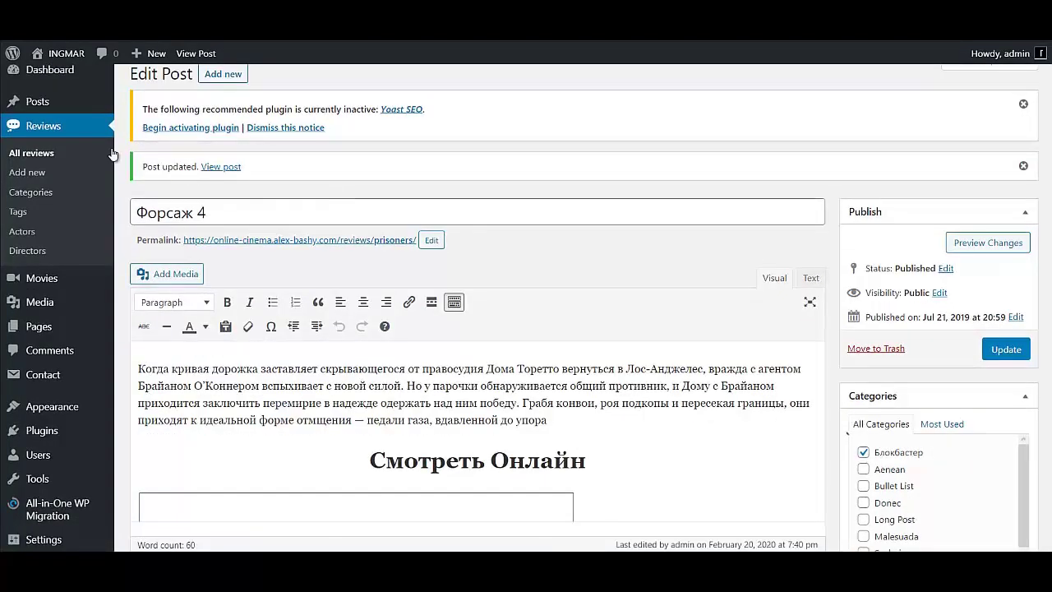
Step: View the published Форсаж 4 page and check the author credit, rating, share links and the tags under the player
{"action": "left_click", "coordinate": [209, 169]}
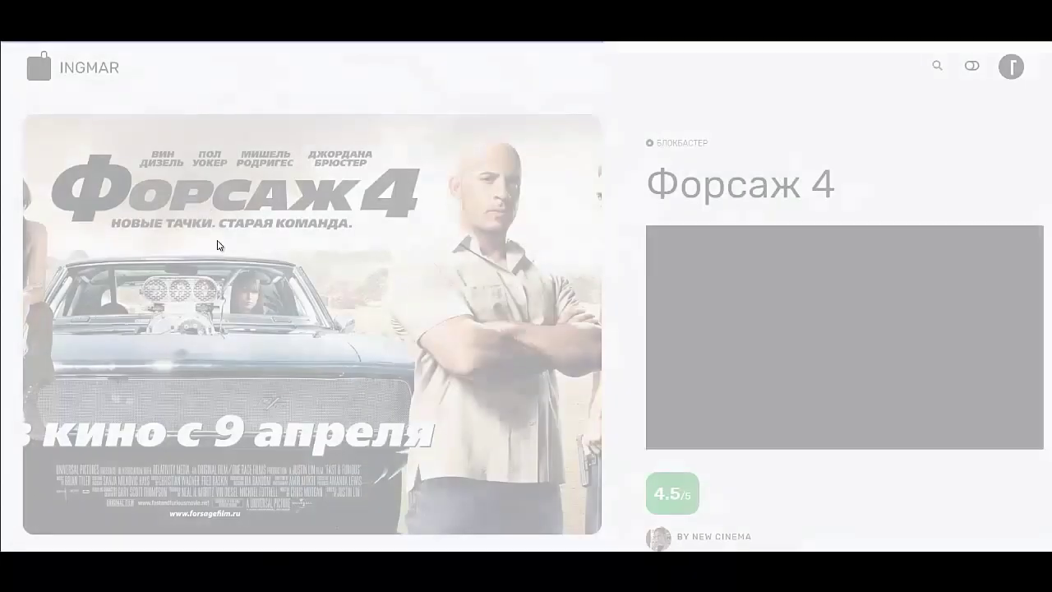
{"action": "scroll", "coordinate": [750, 494], "scroll_direction": "down", "scroll_amount": 6}
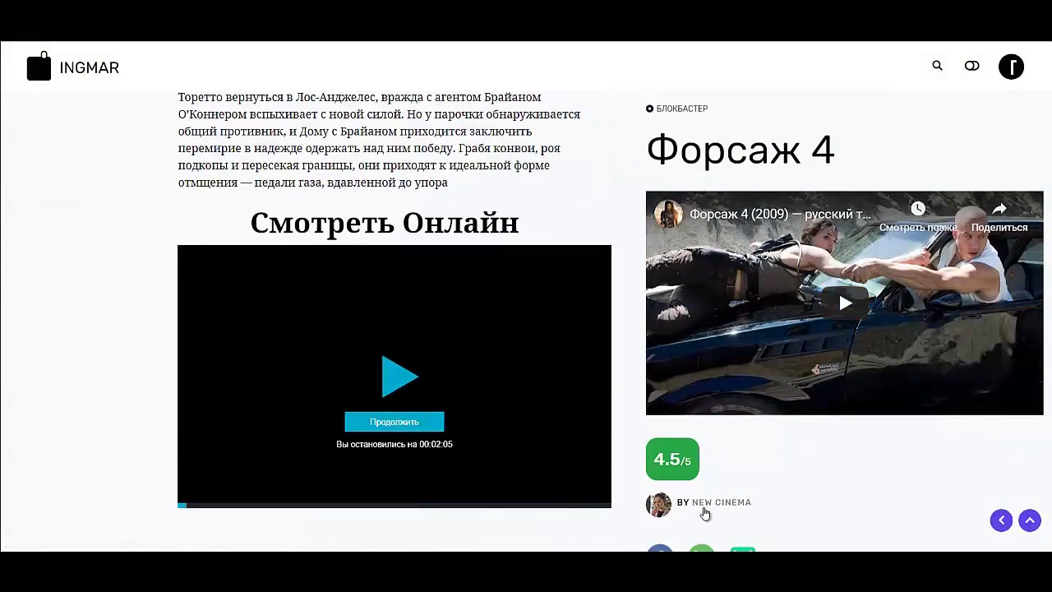
{"action": "scroll", "coordinate": [413, 408], "scroll_direction": "down", "scroll_amount": 3}
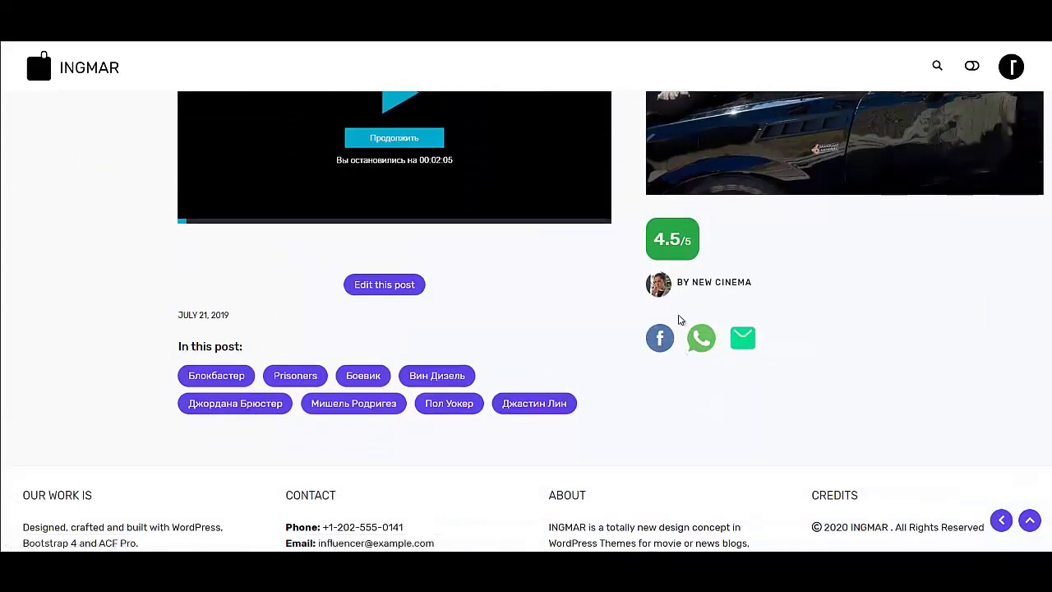
{"action": "scroll", "coordinate": [342, 354], "scroll_direction": "down", "scroll_amount": 1}
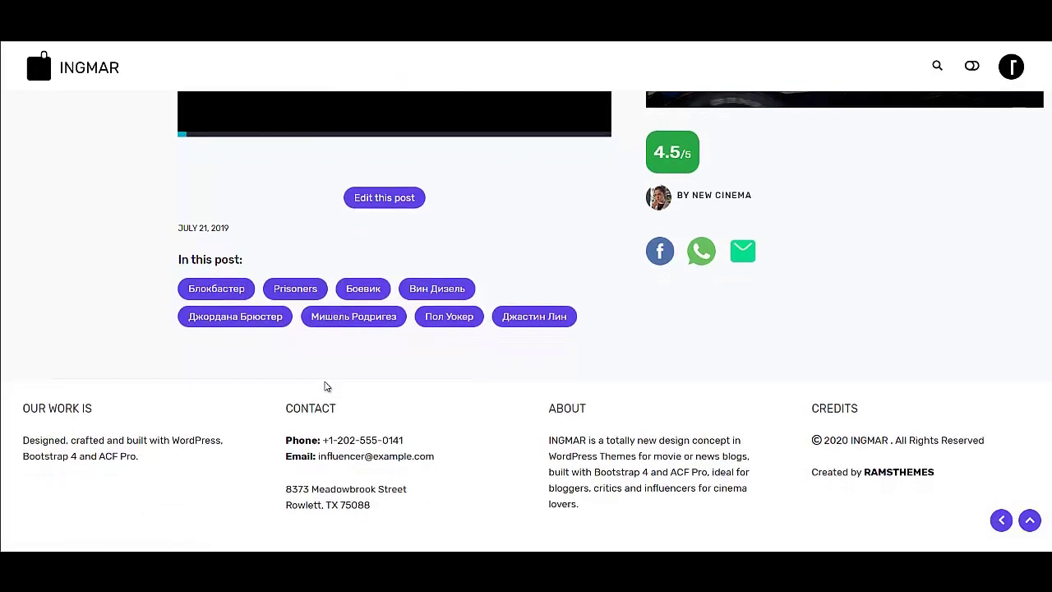
{"action": "scroll", "coordinate": [331, 381], "scroll_direction": "up", "scroll_amount": 7}
Step: Open the site's home page and examine the Latest articles, Featured categories, Popular reads, Featured Reviews and New movies in Archive sections
{"action": "scroll", "coordinate": [326, 378], "scroll_direction": "down", "scroll_amount": 3}
{"action": "scroll", "coordinate": [322, 377], "scroll_direction": "up", "scroll_amount": 6}
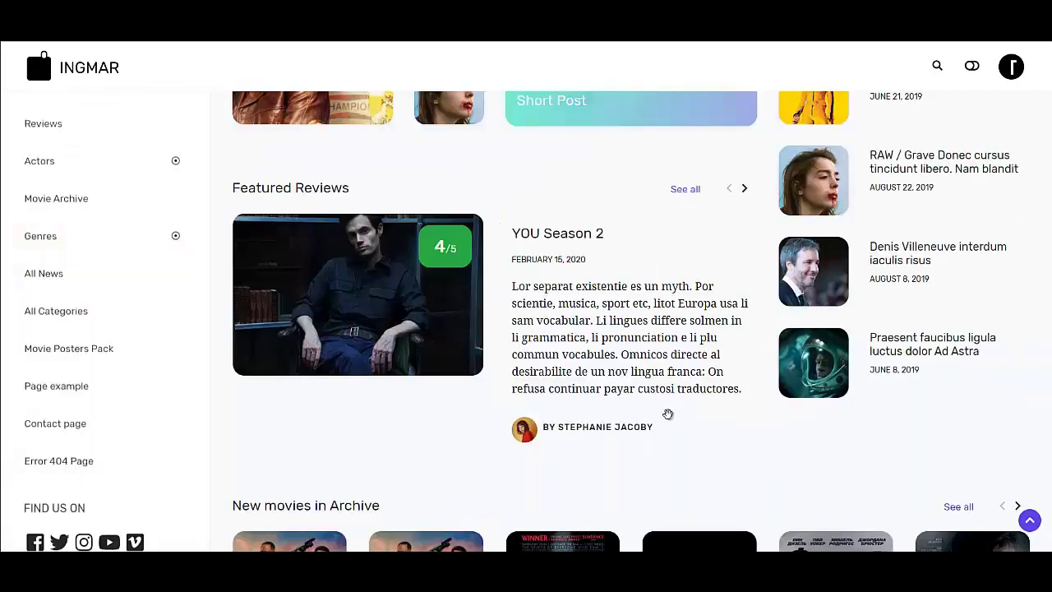
{"action": "scroll", "coordinate": [690, 411], "scroll_direction": "up", "scroll_amount": 2}
{"action": "scroll", "coordinate": [698, 410], "scroll_direction": "up", "scroll_amount": 2}
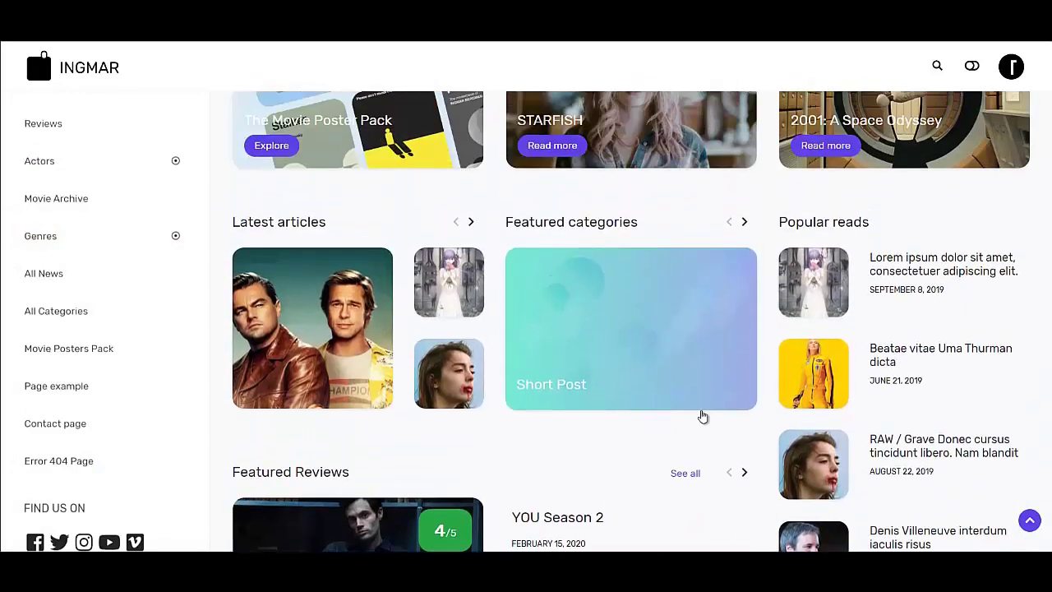
{"action": "scroll", "coordinate": [706, 413], "scroll_direction": "down", "scroll_amount": 3}
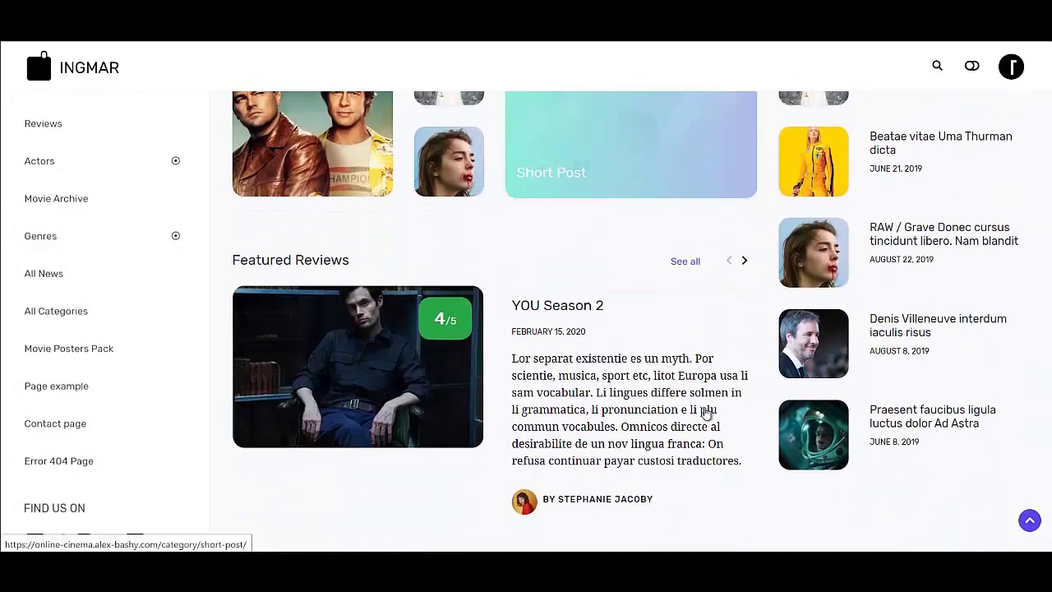
{"action": "scroll", "coordinate": [705, 411], "scroll_direction": "up", "scroll_amount": 5}
{"action": "scroll", "coordinate": [891, 253], "scroll_direction": "down", "scroll_amount": 3}
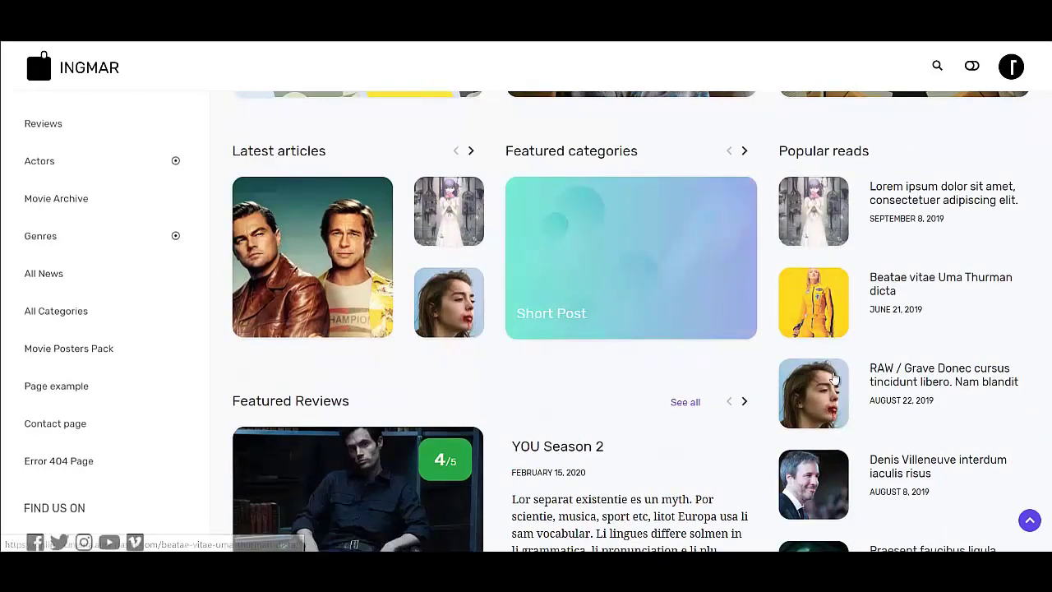
{"action": "scroll", "coordinate": [813, 461], "scroll_direction": "down", "scroll_amount": 4}
{"action": "scroll", "coordinate": [811, 337], "scroll_direction": "up", "scroll_amount": 5}
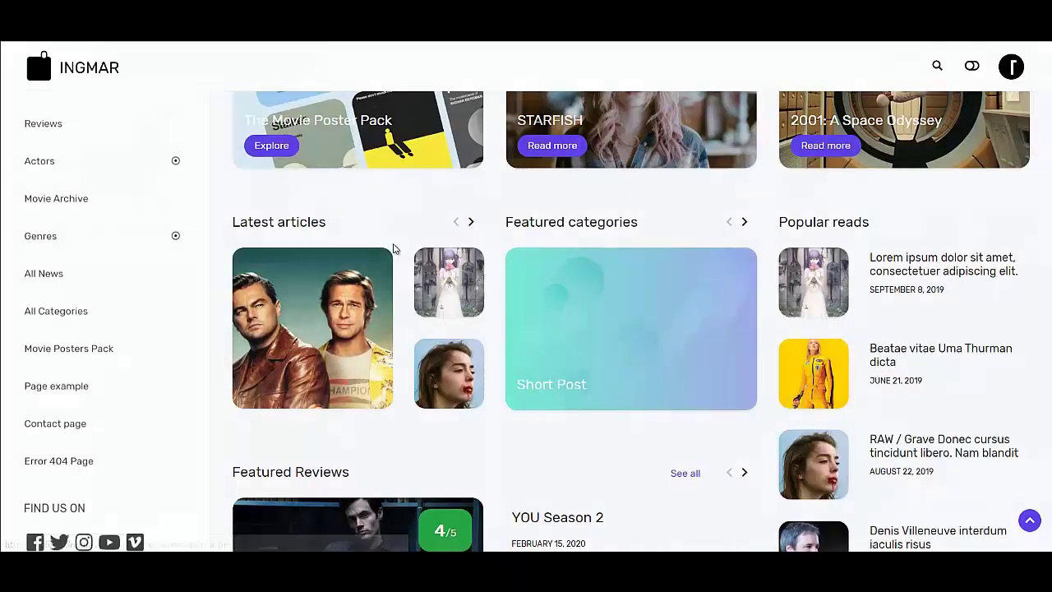
{"action": "scroll", "coordinate": [842, 311], "scroll_direction": "down", "scroll_amount": 5}
{"action": "scroll", "coordinate": [842, 311], "scroll_direction": "down", "scroll_amount": 3}
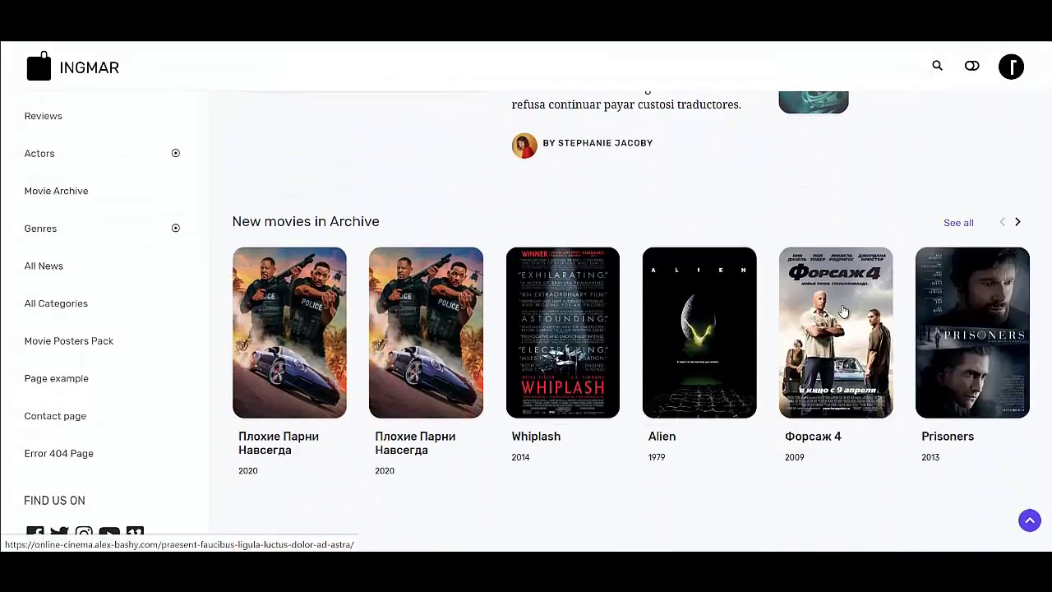
{"action": "scroll", "coordinate": [863, 296], "scroll_direction": "up", "scroll_amount": 4}
{"action": "scroll", "coordinate": [894, 279], "scroll_direction": "down", "scroll_amount": 5}
{"action": "scroll", "coordinate": [894, 280], "scroll_direction": "down", "scroll_amount": 1}
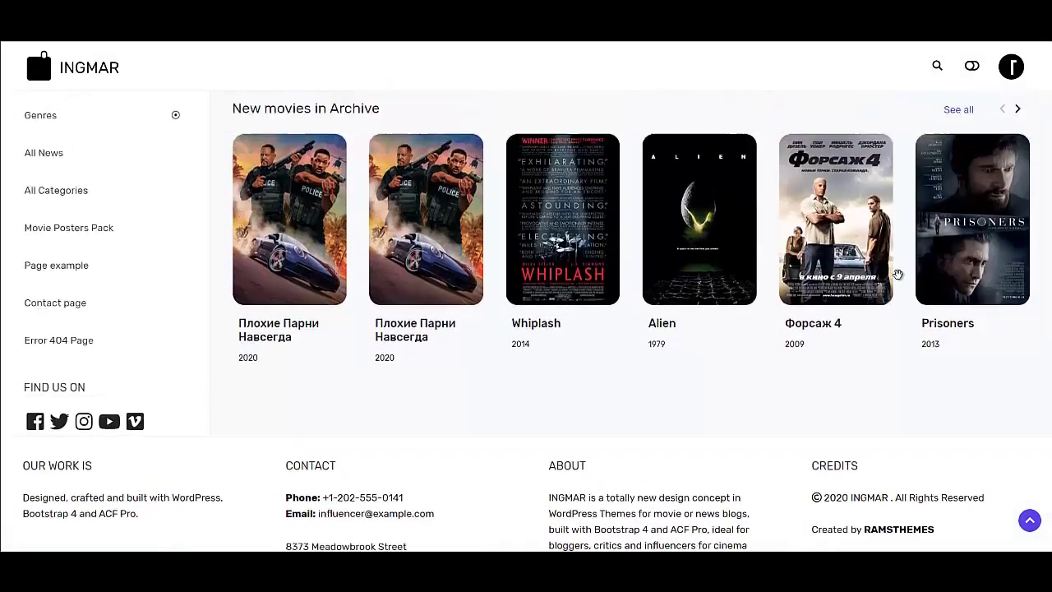
{"action": "scroll", "coordinate": [899, 275], "scroll_direction": "up", "scroll_amount": 12}
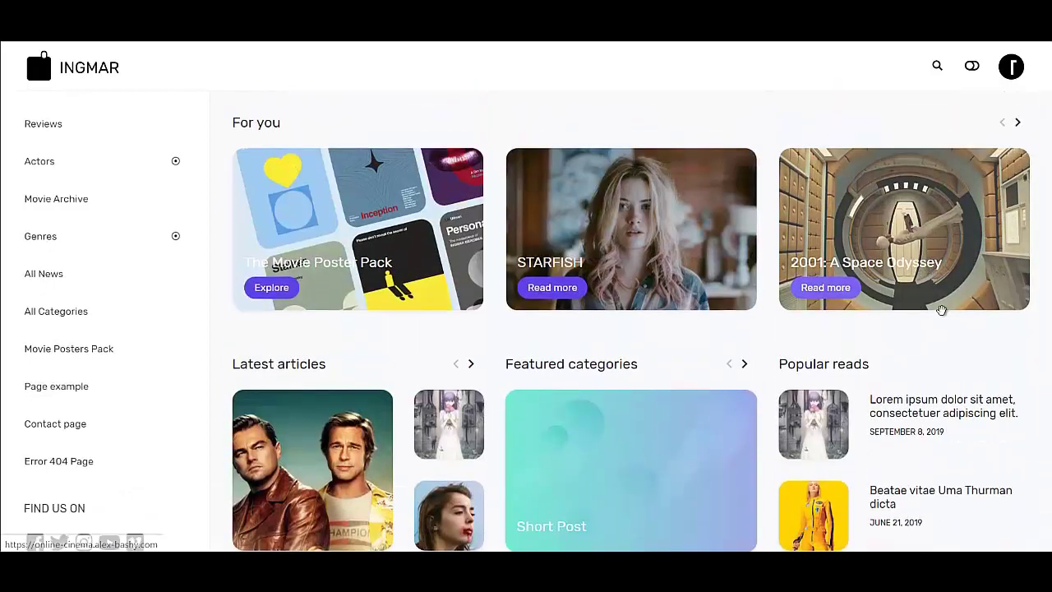
{"action": "scroll", "coordinate": [941, 310], "scroll_direction": "down", "scroll_amount": 3}
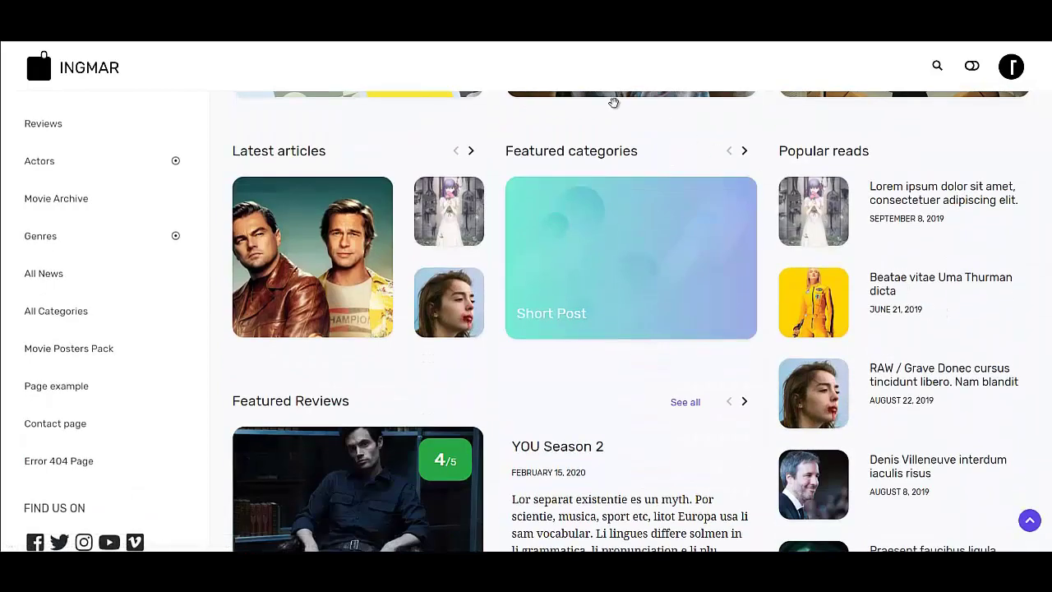
{"action": "scroll", "coordinate": [888, 206], "scroll_direction": "down", "scroll_amount": 4}
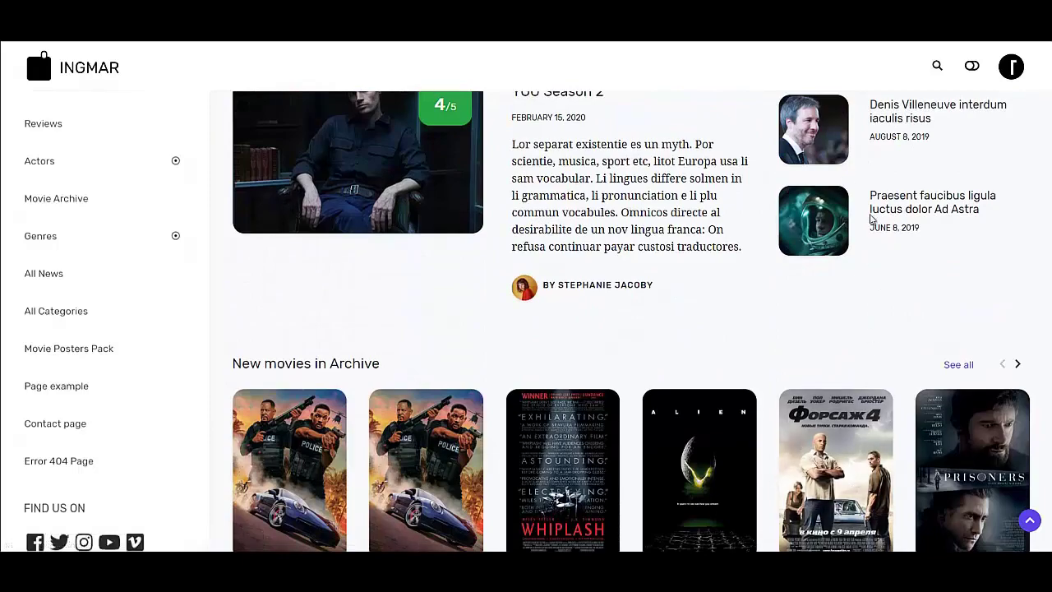
{"action": "scroll", "coordinate": [888, 205], "scroll_direction": "up", "scroll_amount": 4}
{"action": "scroll", "coordinate": [888, 205], "scroll_direction": "down", "scroll_amount": 3}
{"action": "scroll", "coordinate": [869, 357], "scroll_direction": "up", "scroll_amount": 4}
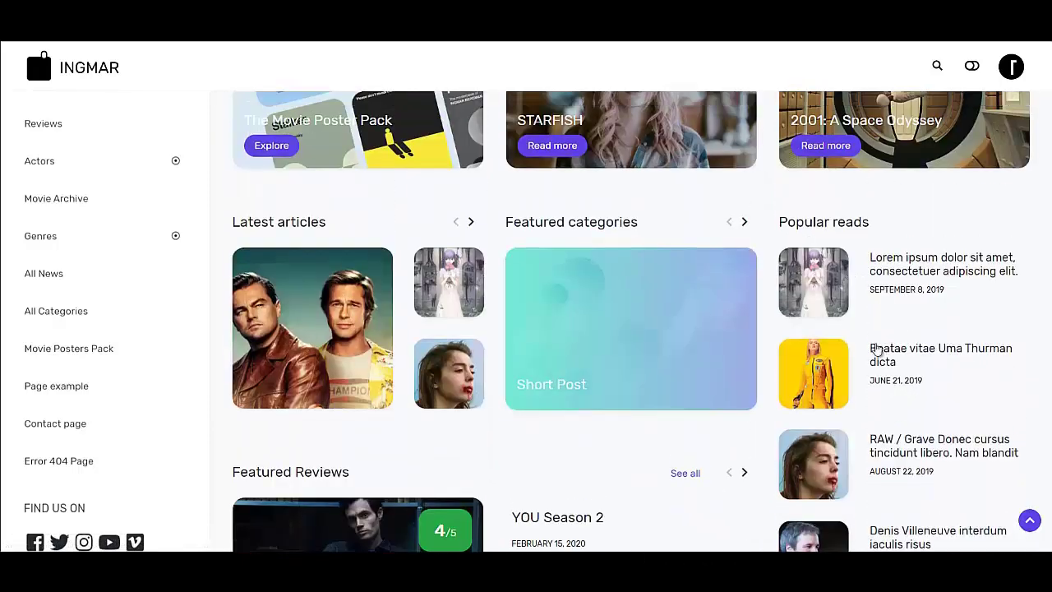
{"action": "scroll", "coordinate": [822, 345], "scroll_direction": "down", "scroll_amount": 4}
{"action": "scroll", "coordinate": [782, 341], "scroll_direction": "up", "scroll_amount": 4}
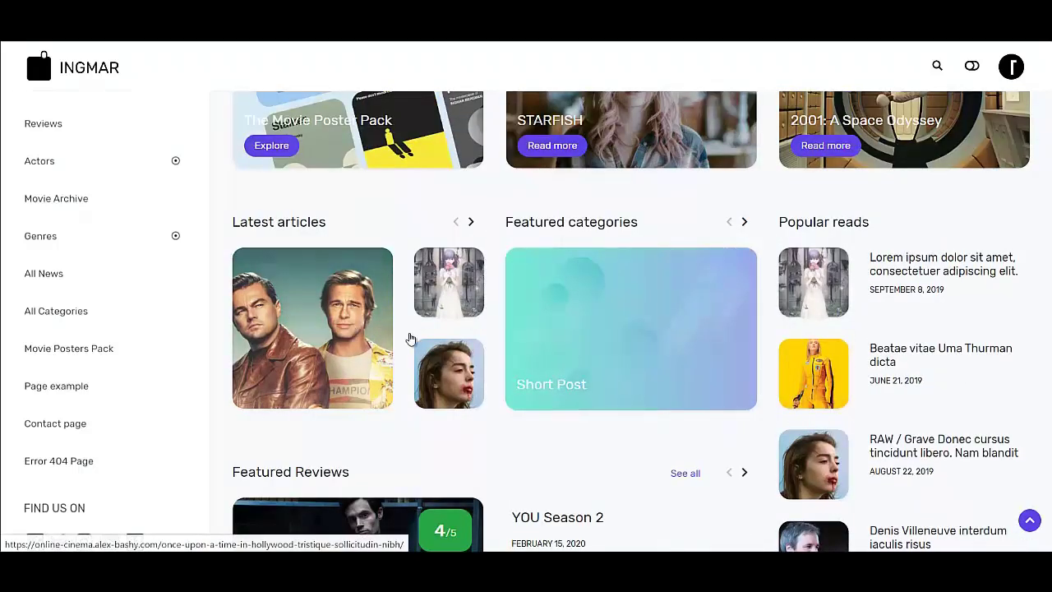
{"action": "scroll", "coordinate": [946, 317], "scroll_direction": "down", "scroll_amount": 4}
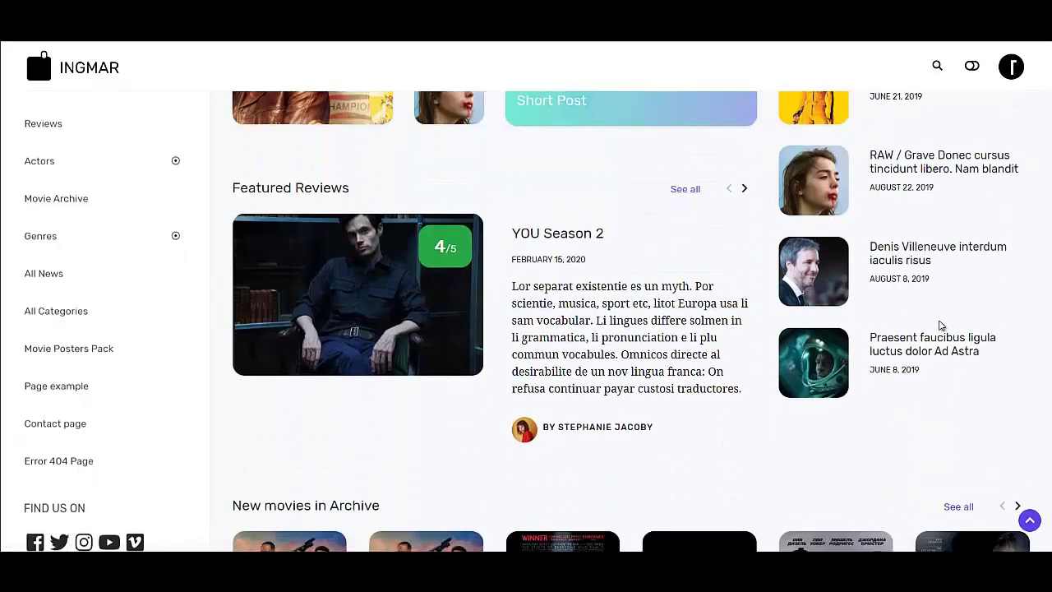
{"action": "scroll", "coordinate": [941, 326], "scroll_direction": "up", "scroll_amount": 4}
{"action": "scroll", "coordinate": [893, 399], "scroll_direction": "down", "scroll_amount": 4}
{"action": "scroll", "coordinate": [876, 387], "scroll_direction": "up", "scroll_amount": 1}
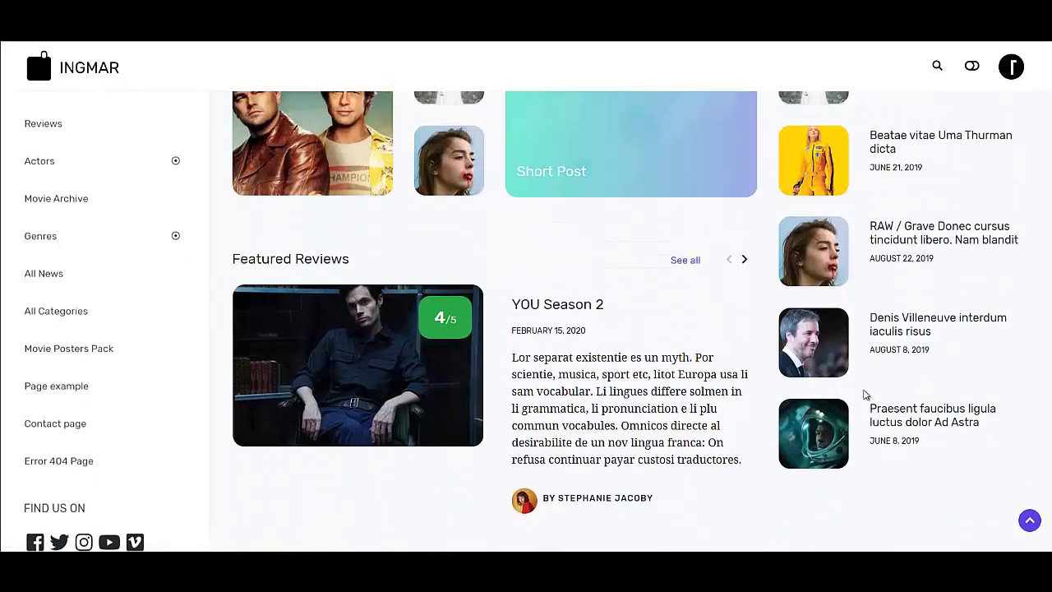
{"action": "scroll", "coordinate": [871, 435], "scroll_direction": "up", "scroll_amount": 1}
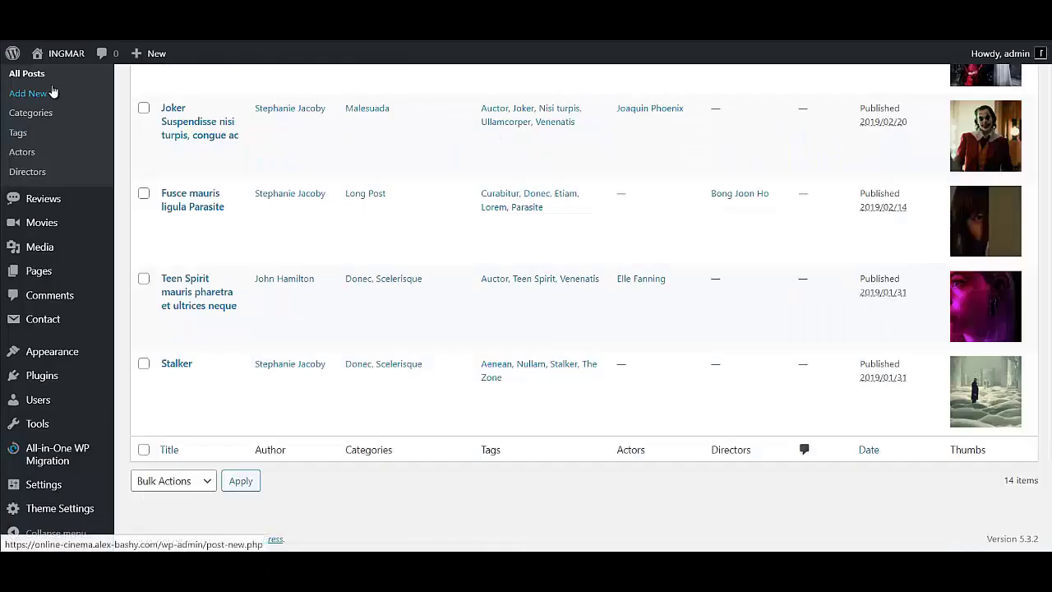
Step: Look through the full list of posts in the WordPress admin, checking their categories, tags, actors, directors and thumbnails
{"action": "scroll", "coordinate": [59, 121], "scroll_direction": "up", "scroll_amount": 3}
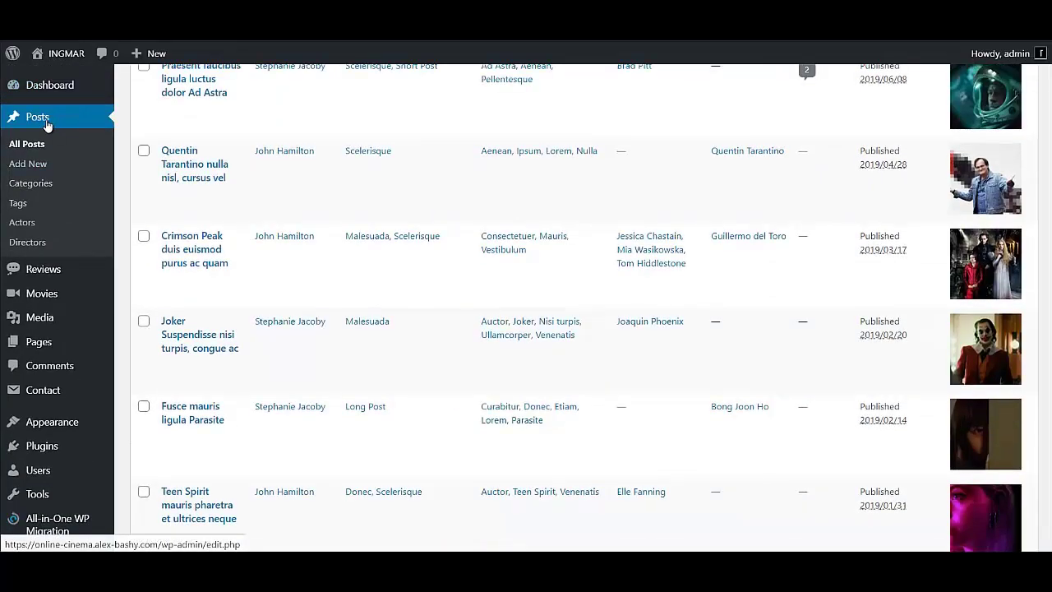
{"action": "scroll", "coordinate": [45, 122], "scroll_direction": "up", "scroll_amount": 5}
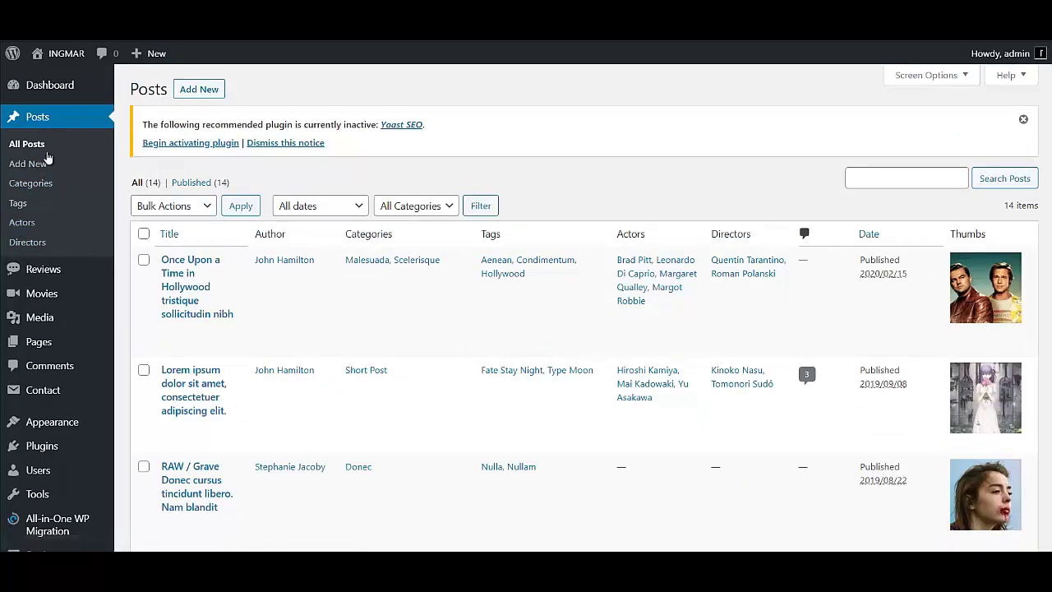
{"action": "scroll", "coordinate": [956, 262], "scroll_direction": "down", "scroll_amount": 3}
{"action": "scroll", "coordinate": [803, 282], "scroll_direction": "down", "scroll_amount": 8}
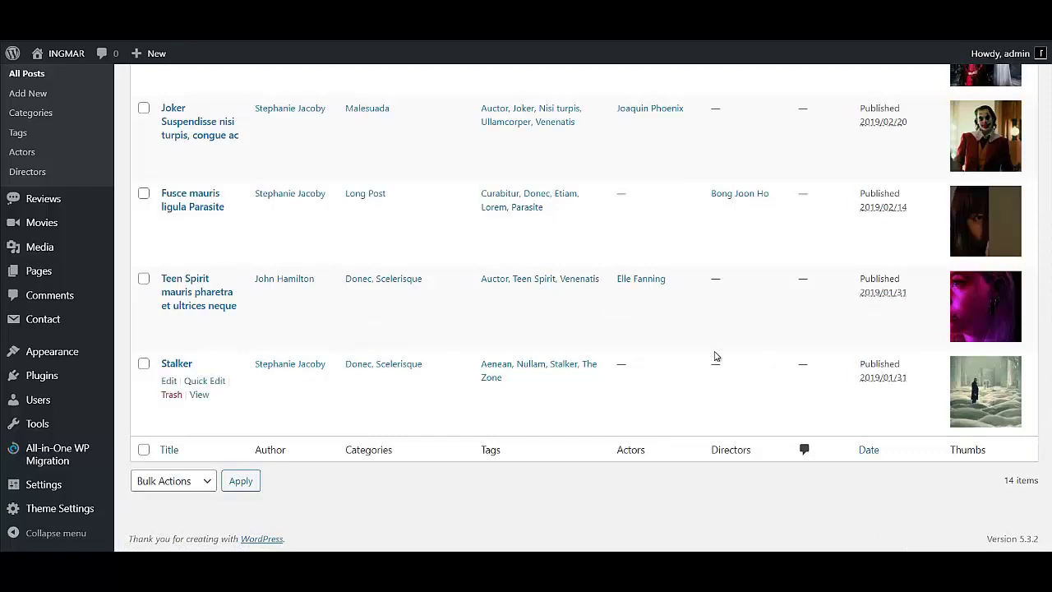
{"action": "scroll", "coordinate": [781, 337], "scroll_direction": "up", "scroll_amount": 3}
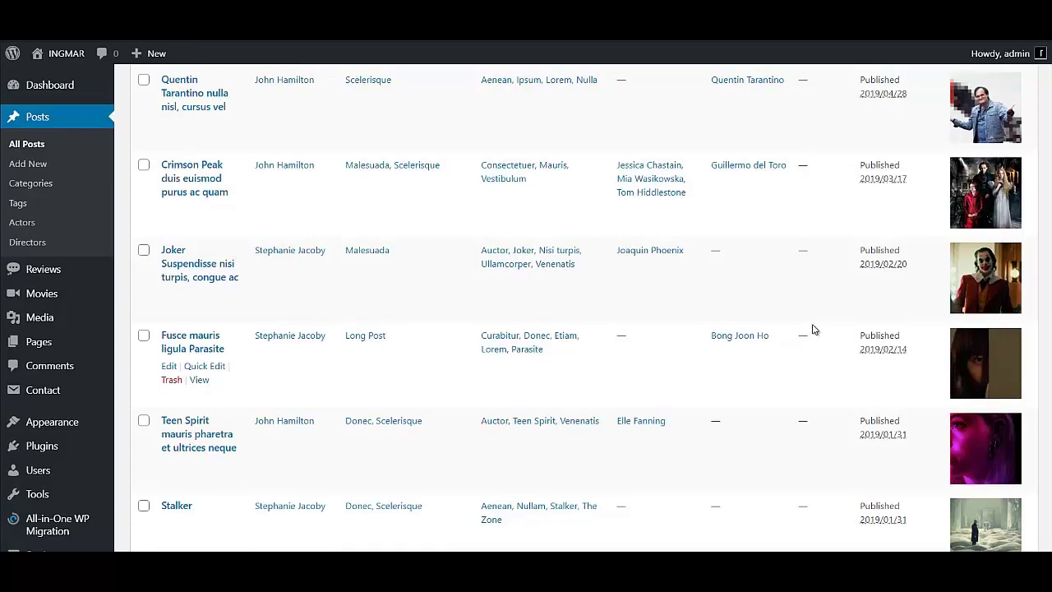
Step: Go to the list of all movies in the admin and open the Плохие Парни Навсегда movie for editing
{"action": "scroll", "coordinate": [818, 333], "scroll_direction": "up", "scroll_amount": 6}
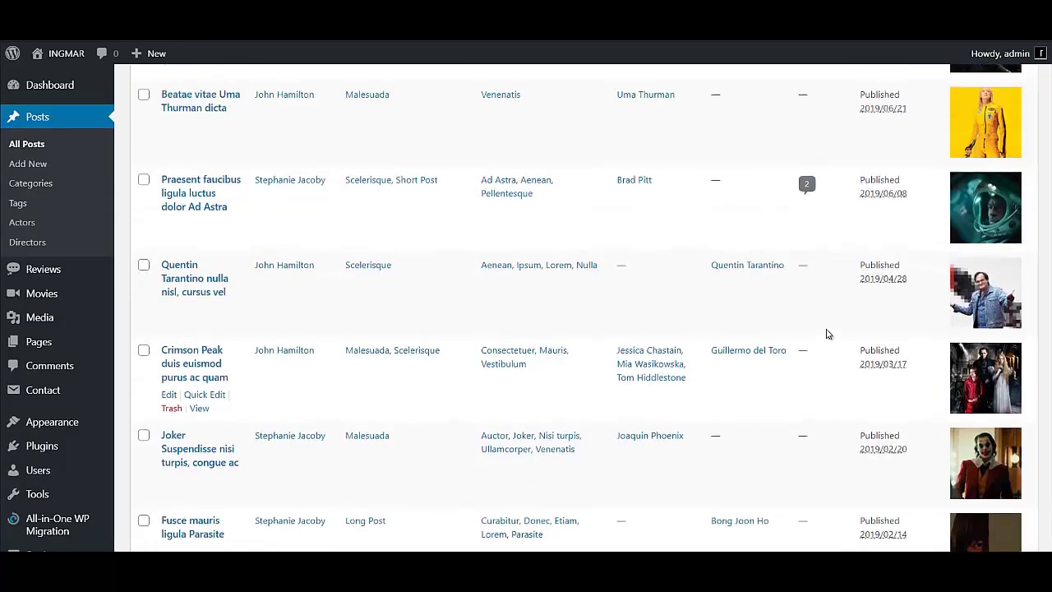
{"action": "scroll", "coordinate": [676, 366], "scroll_direction": "up", "scroll_amount": 12}
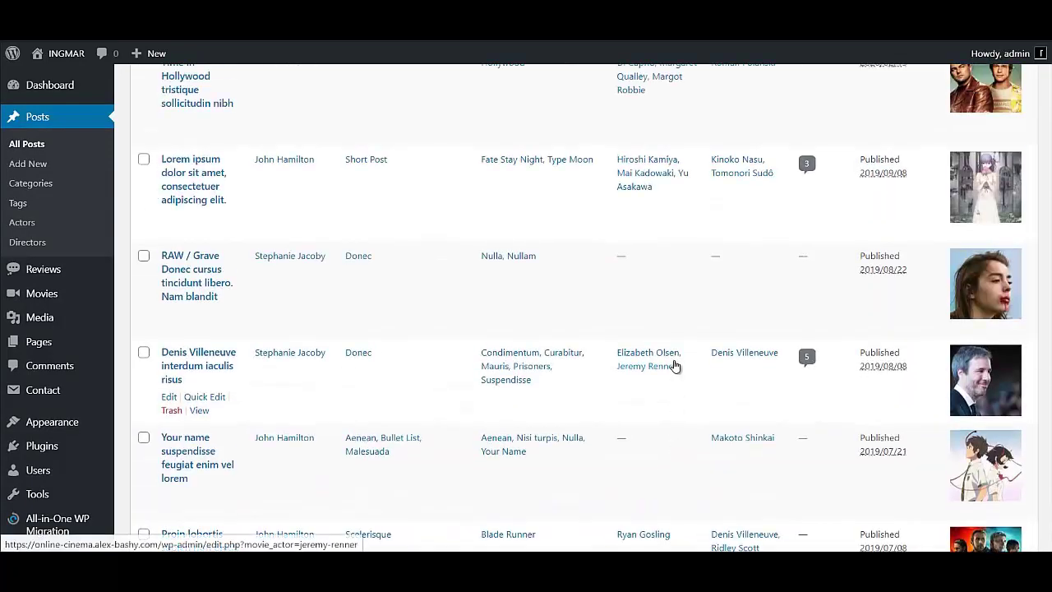
{"action": "scroll", "coordinate": [675, 365], "scroll_direction": "up", "scroll_amount": 2}
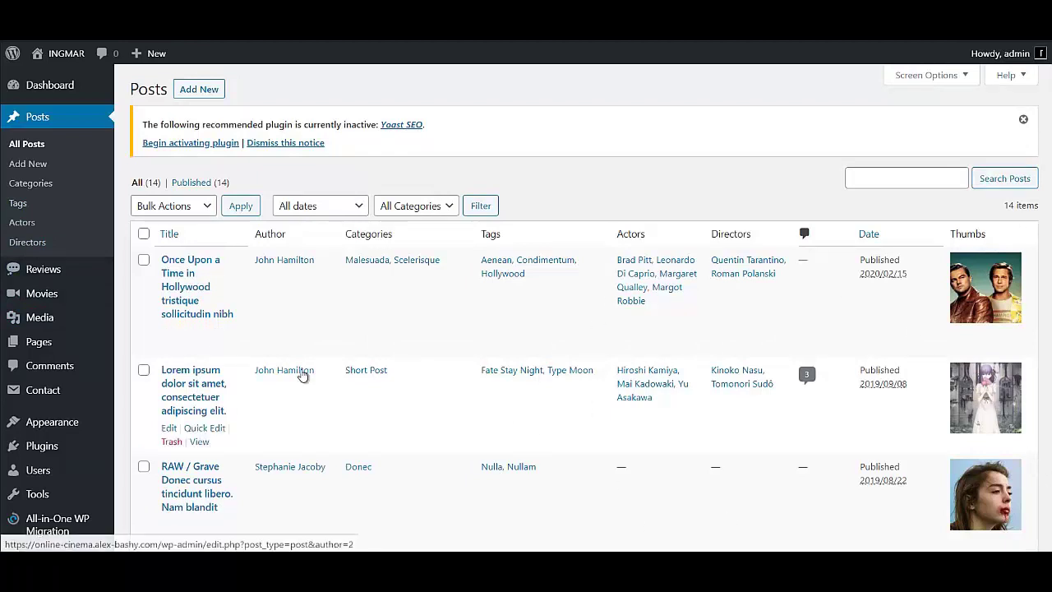
{"action": "left_click", "coordinate": [52, 296]}
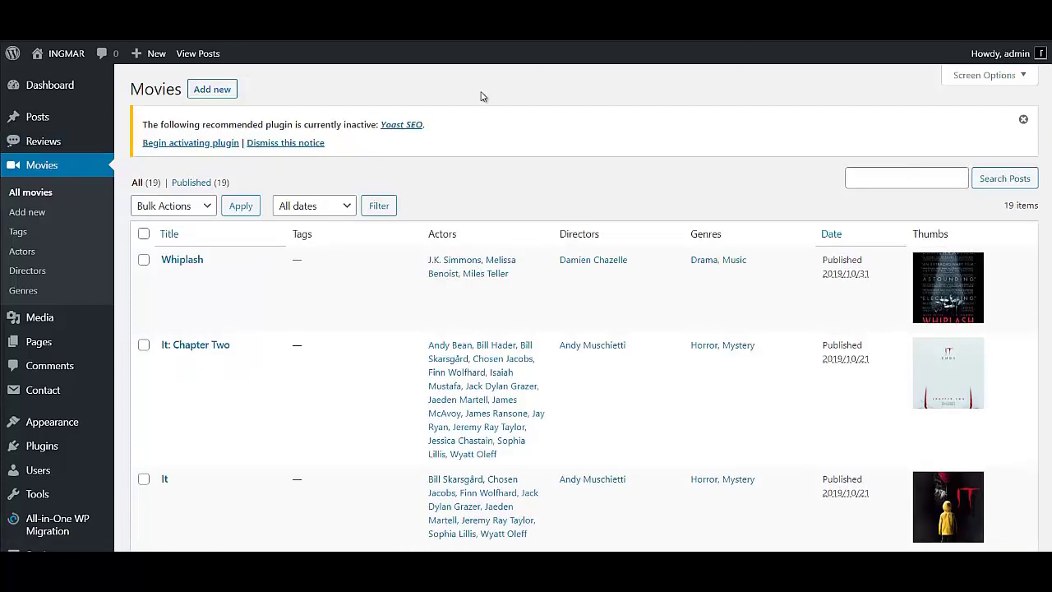
{"action": "scroll", "coordinate": [443, 458], "scroll_direction": "down", "scroll_amount": 20}
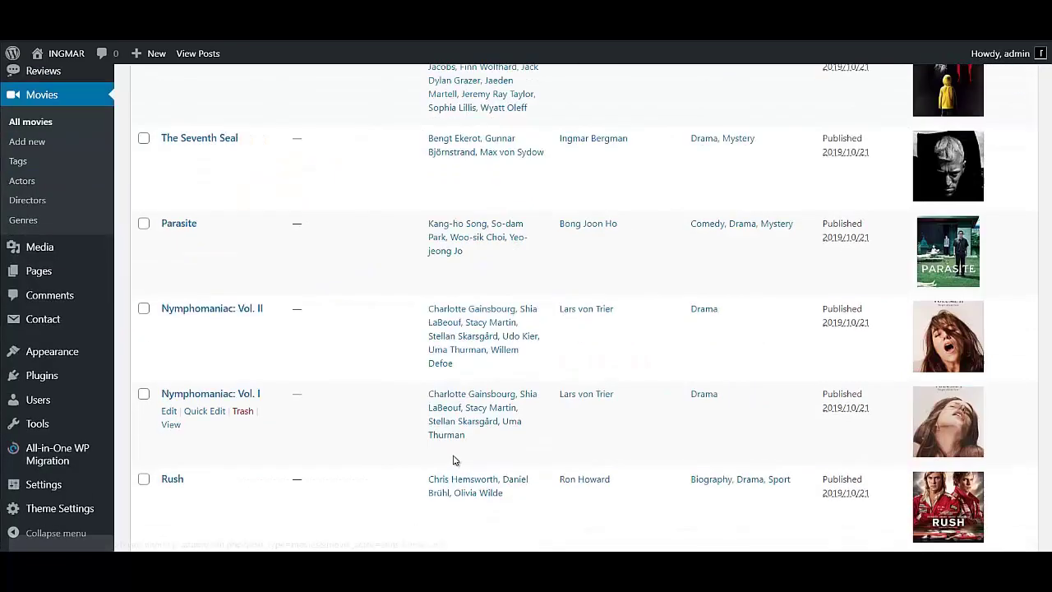
{"action": "scroll", "coordinate": [433, 460], "scroll_direction": "down", "scroll_amount": 2}
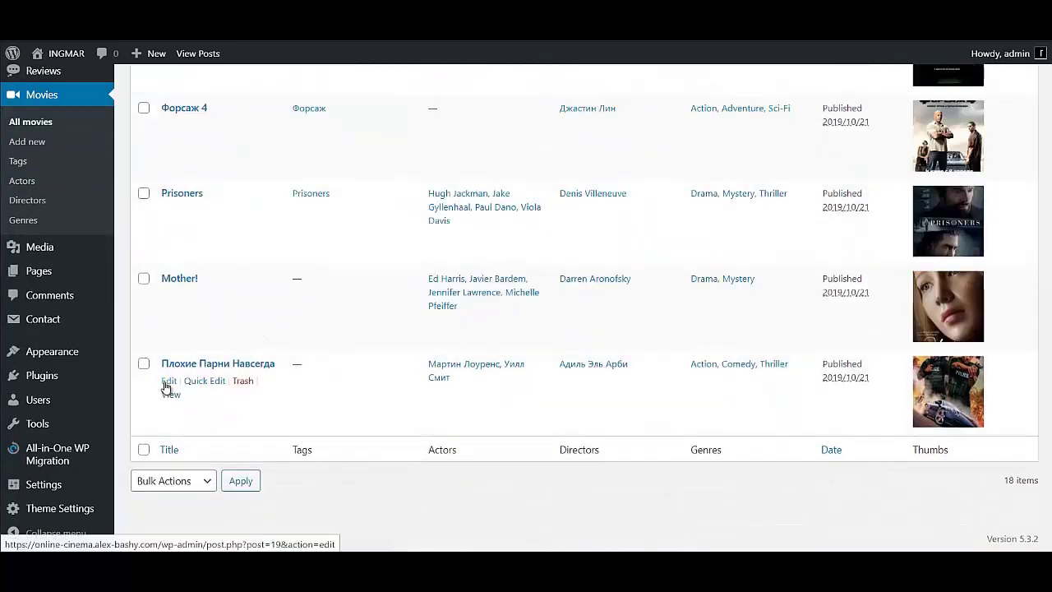
{"action": "left_click", "coordinate": [169, 383]}
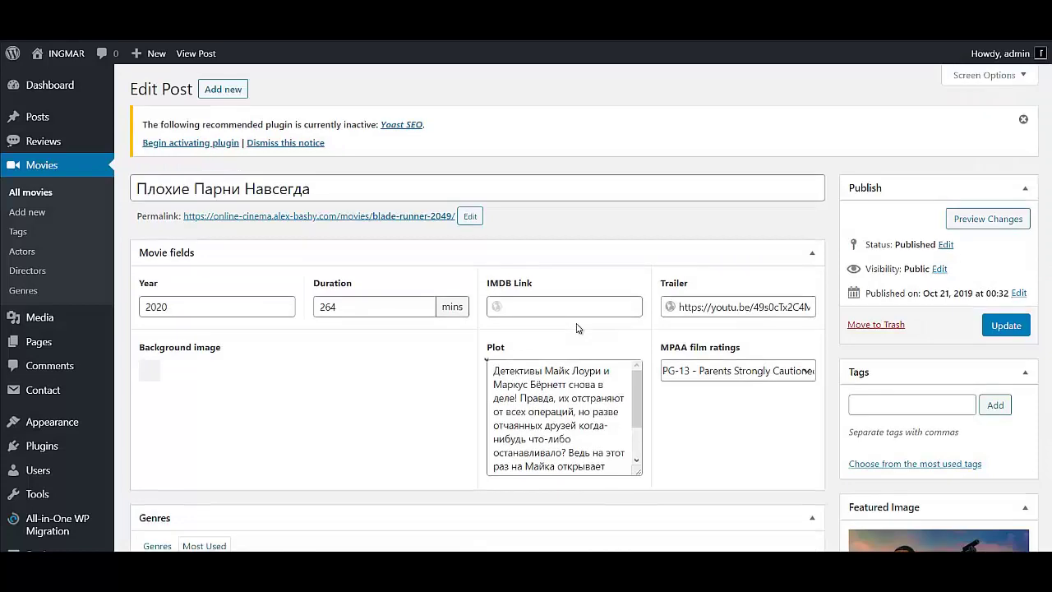
Step: Review the movie fields of Плохие Парни Навсегда, set its duration to 13 mins and update the movie
{"action": "scroll", "coordinate": [575, 331], "scroll_direction": "down", "scroll_amount": 5}
{"action": "scroll", "coordinate": [575, 331], "scroll_direction": "up", "scroll_amount": 3}
{"action": "scroll", "coordinate": [799, 304], "scroll_direction": "up", "scroll_amount": 2}
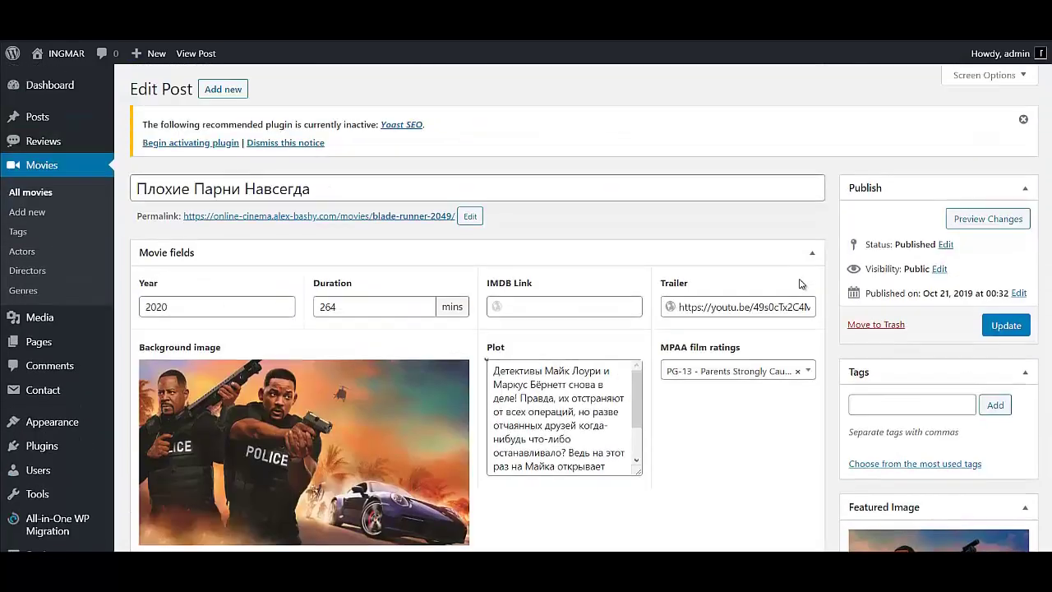
{"action": "key", "text": "alt+Left"}
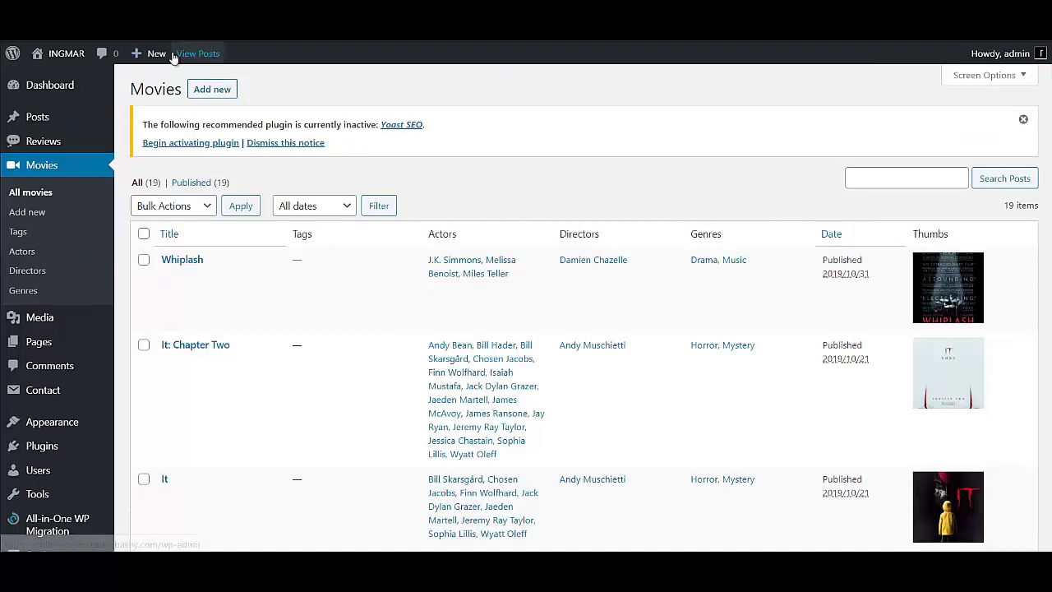
{"action": "left_click", "coordinate": [202, 94]}
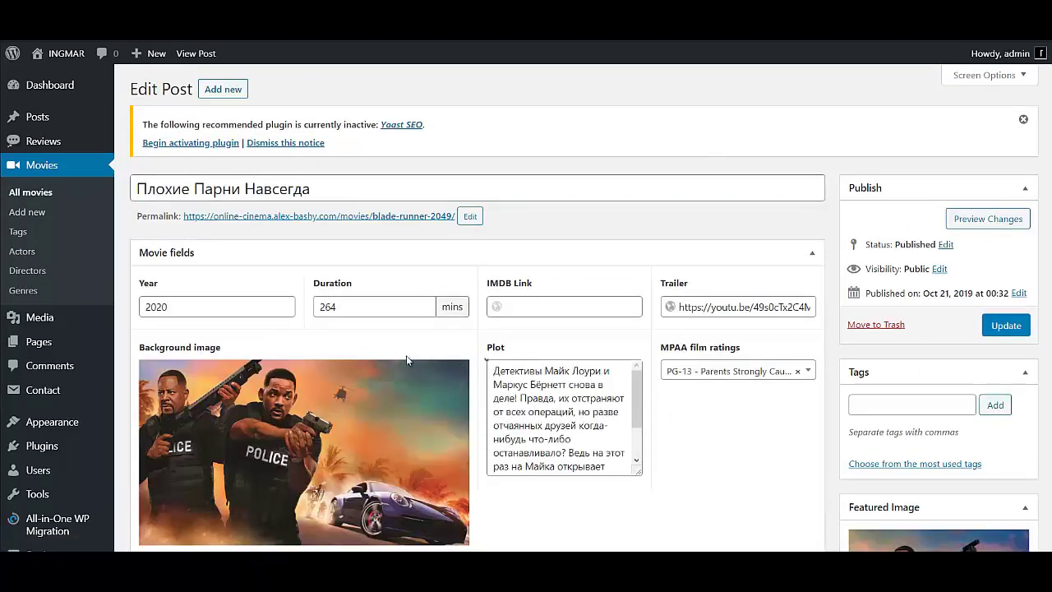
{"action": "left_click_drag", "start_coordinate": [350, 310], "coordinate": [257, 306]}
{"action": "type", "text": "13"}
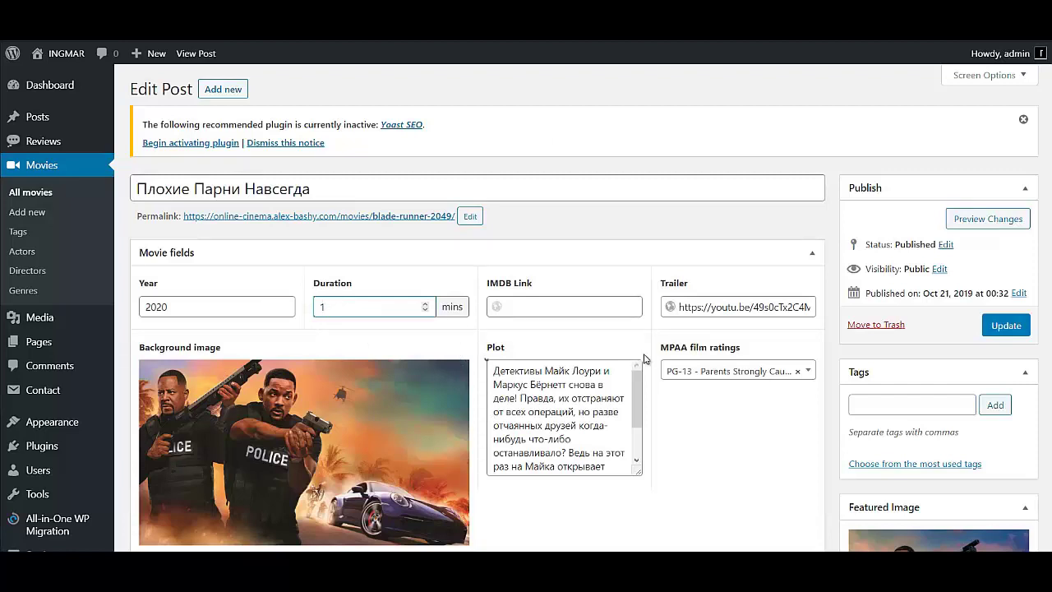
{"action": "left_click", "coordinate": [1005, 327]}
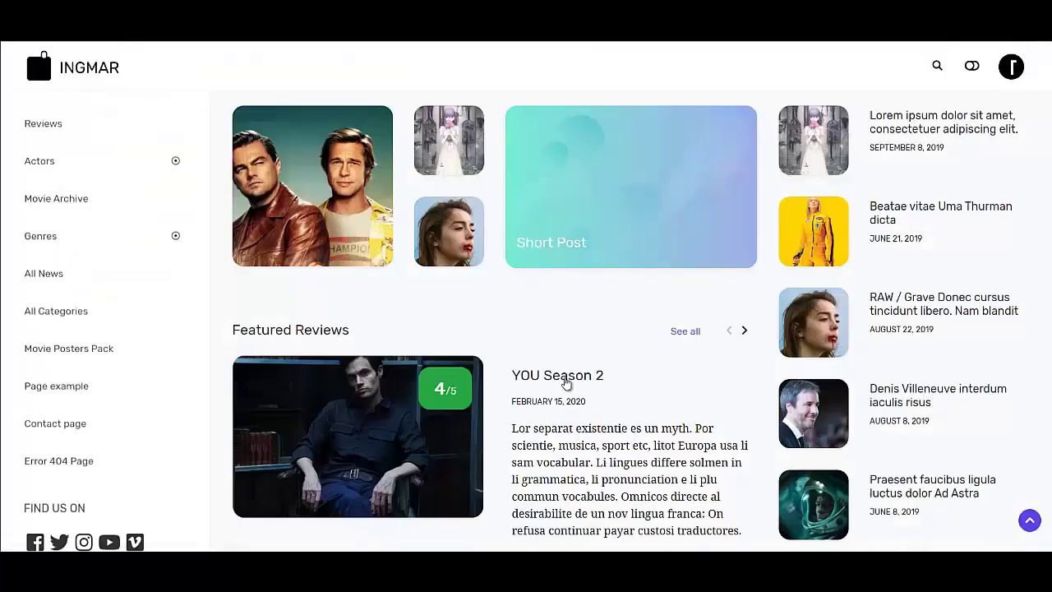
Step: Examine the site's home page again, advancing the New movies in Archive carousel and checking the reviews, articles, categories, Popular reads and For you sections
{"action": "scroll", "coordinate": [565, 383], "scroll_direction": "down", "scroll_amount": 8}
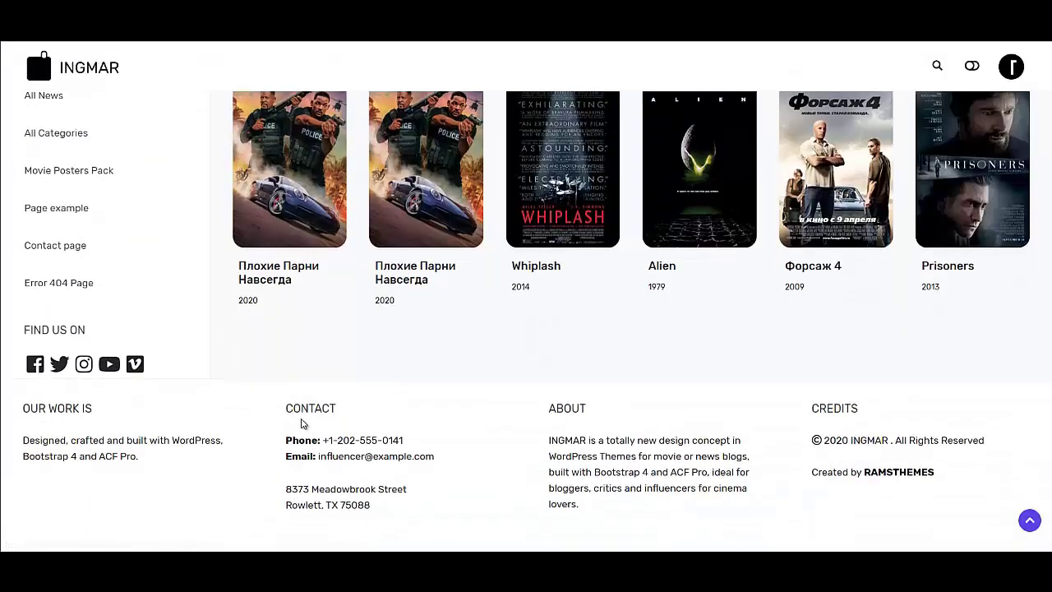
{"action": "scroll", "coordinate": [324, 421], "scroll_direction": "up", "scroll_amount": 2}
{"action": "left_click_drag", "start_coordinate": [935, 314], "coordinate": [858, 326]}
{"action": "scroll", "coordinate": [859, 329], "scroll_direction": "up", "scroll_amount": 5}
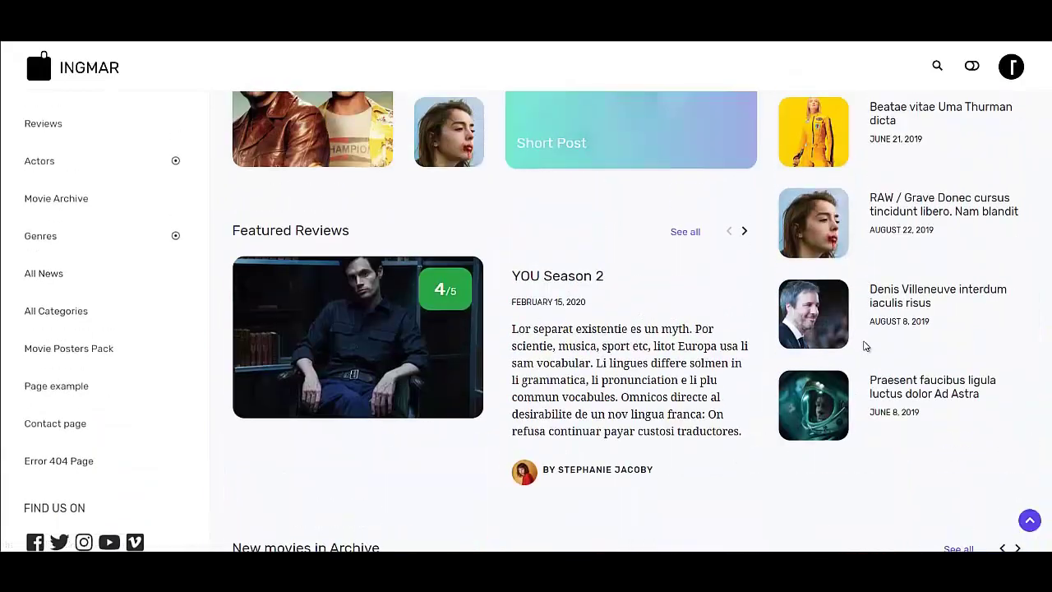
{"action": "scroll", "coordinate": [852, 374], "scroll_direction": "up", "scroll_amount": 1}
{"action": "scroll", "coordinate": [852, 374], "scroll_direction": "up", "scroll_amount": 2}
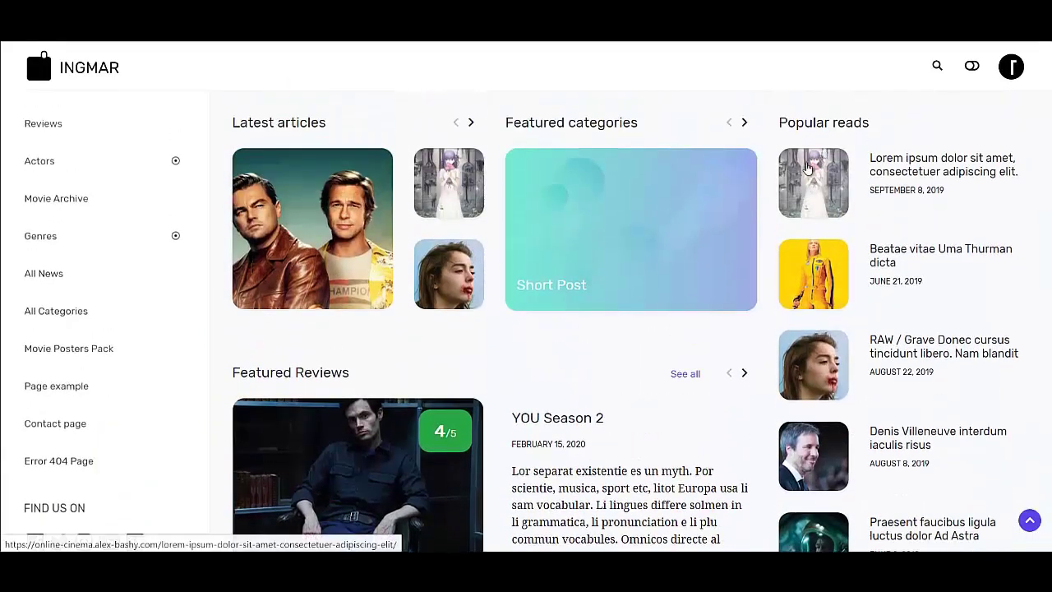
{"action": "scroll", "coordinate": [830, 428], "scroll_direction": "down", "scroll_amount": 3}
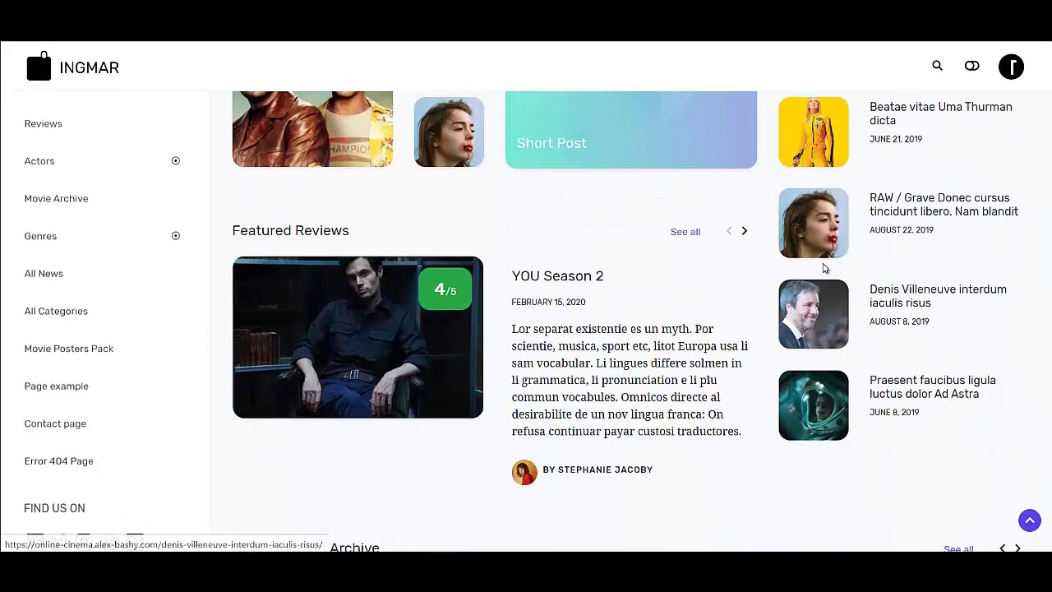
{"action": "scroll", "coordinate": [828, 231], "scroll_direction": "up", "scroll_amount": 4}
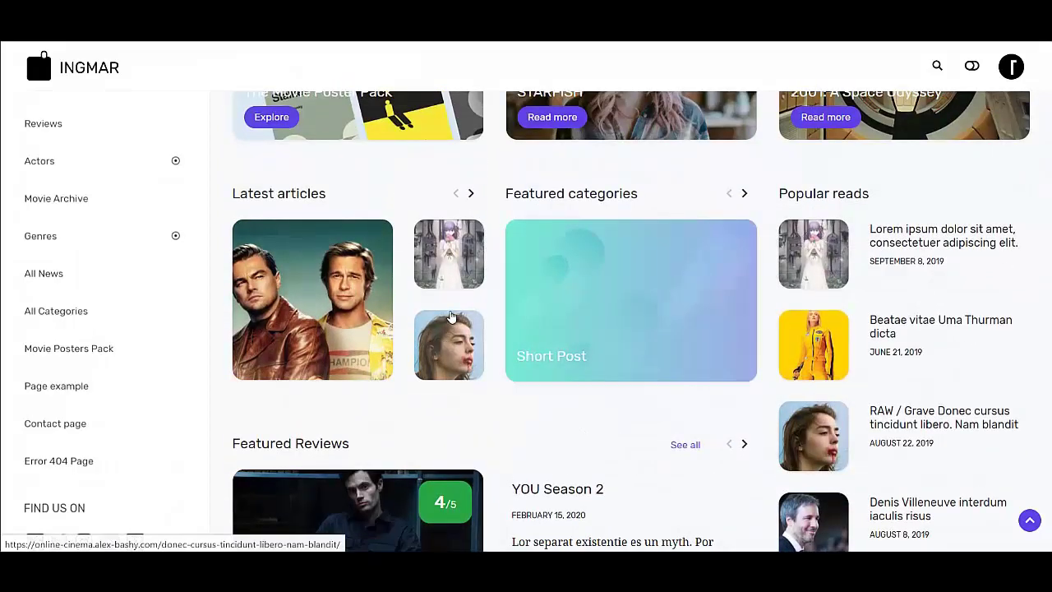
{"action": "scroll", "coordinate": [407, 355], "scroll_direction": "down", "scroll_amount": 4}
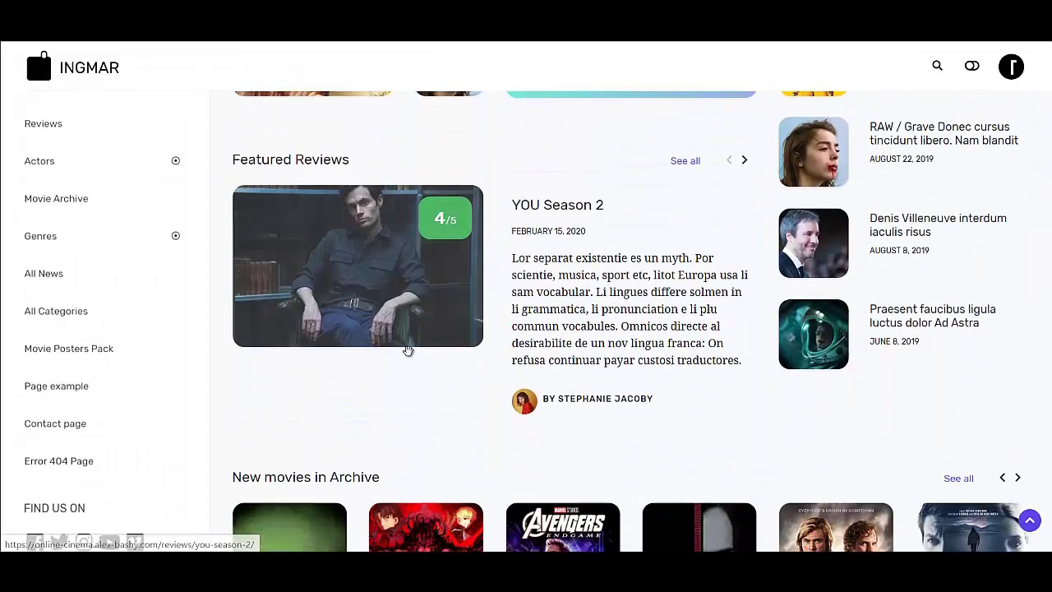
{"action": "scroll", "coordinate": [422, 347], "scroll_direction": "down", "scroll_amount": 2}
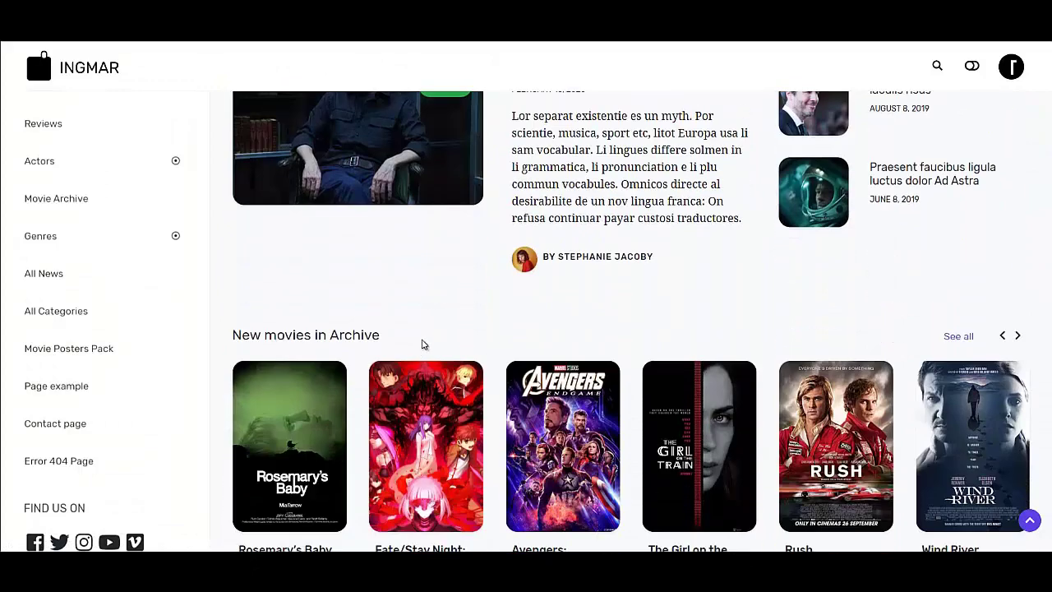
{"action": "scroll", "coordinate": [426, 338], "scroll_direction": "up", "scroll_amount": 2}
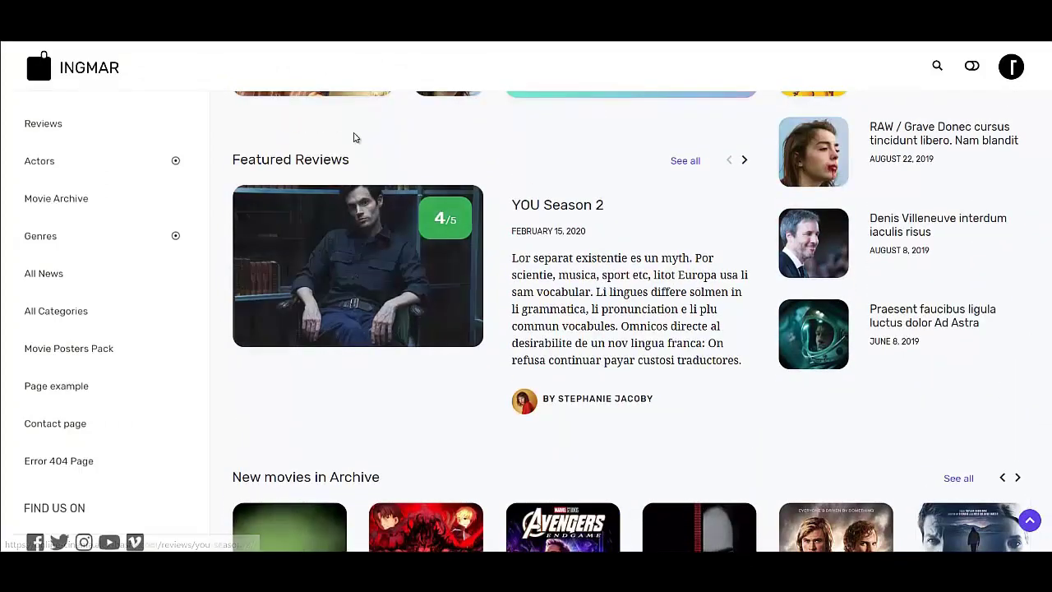
{"action": "scroll", "coordinate": [588, 475], "scroll_direction": "up", "scroll_amount": 6}
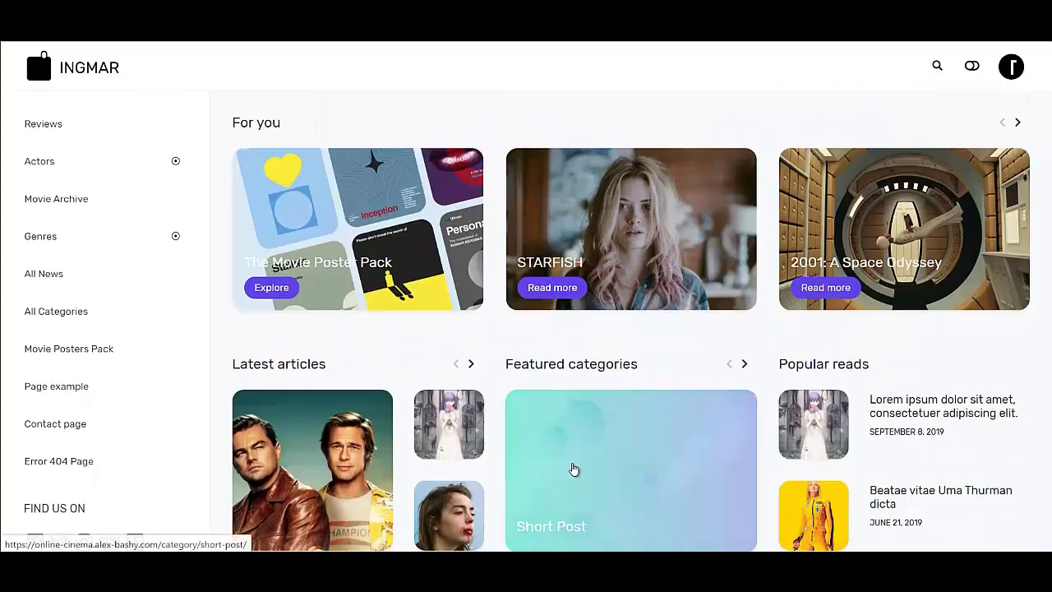